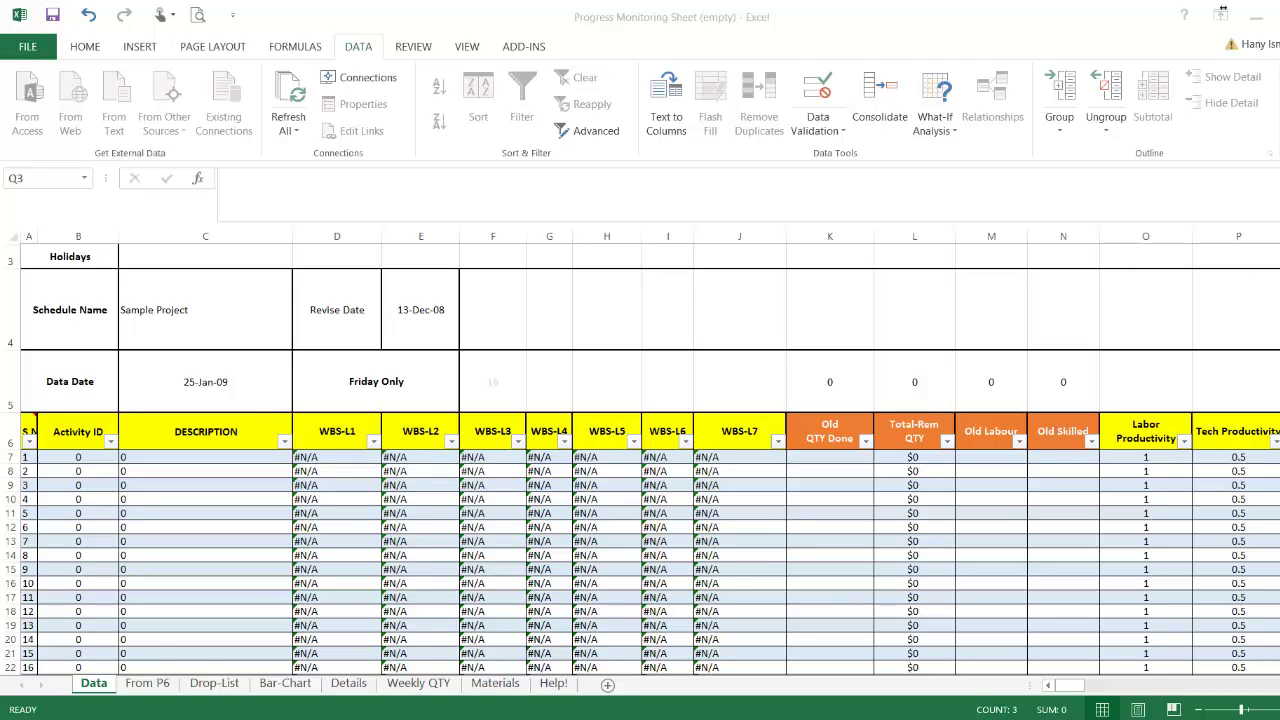
# - Look through the From P6, Drop-List, Bar-Chart, Details, Weekly QTY and Materials worksheets, and return to the Data sheet
pyautogui.click(162, 686)
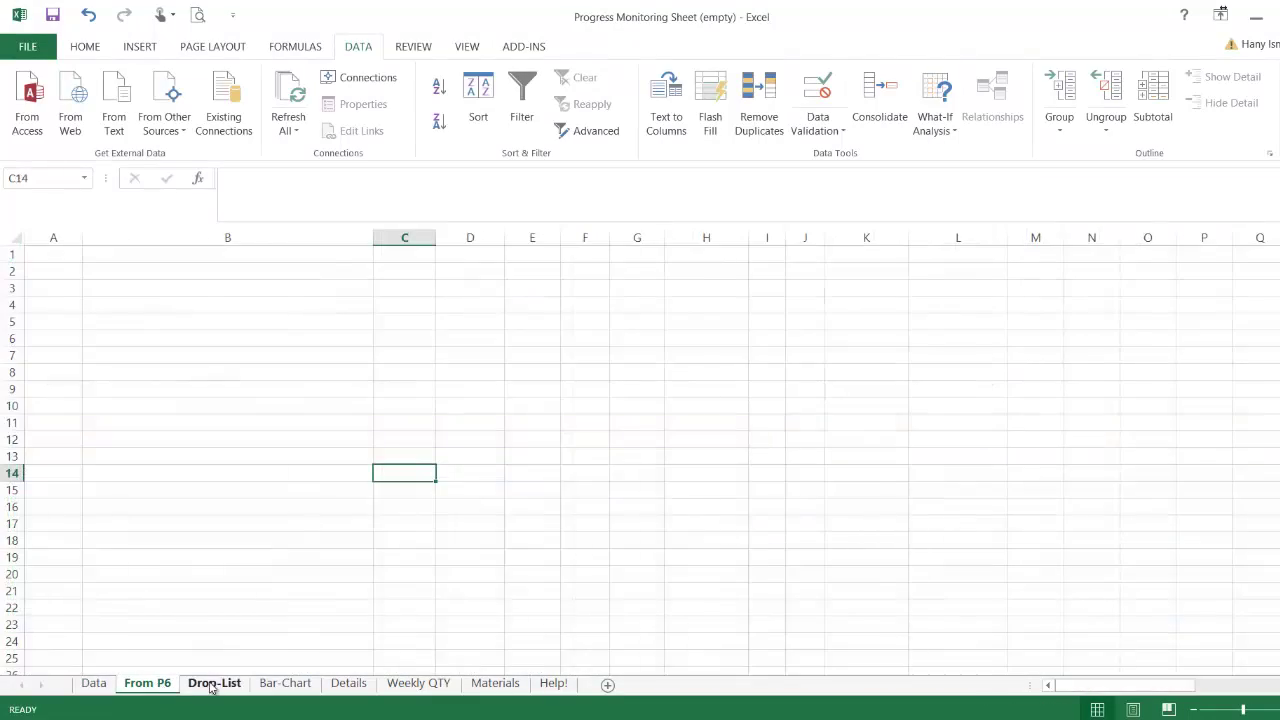
pyautogui.click(212, 686)
pyautogui.click(286, 686)
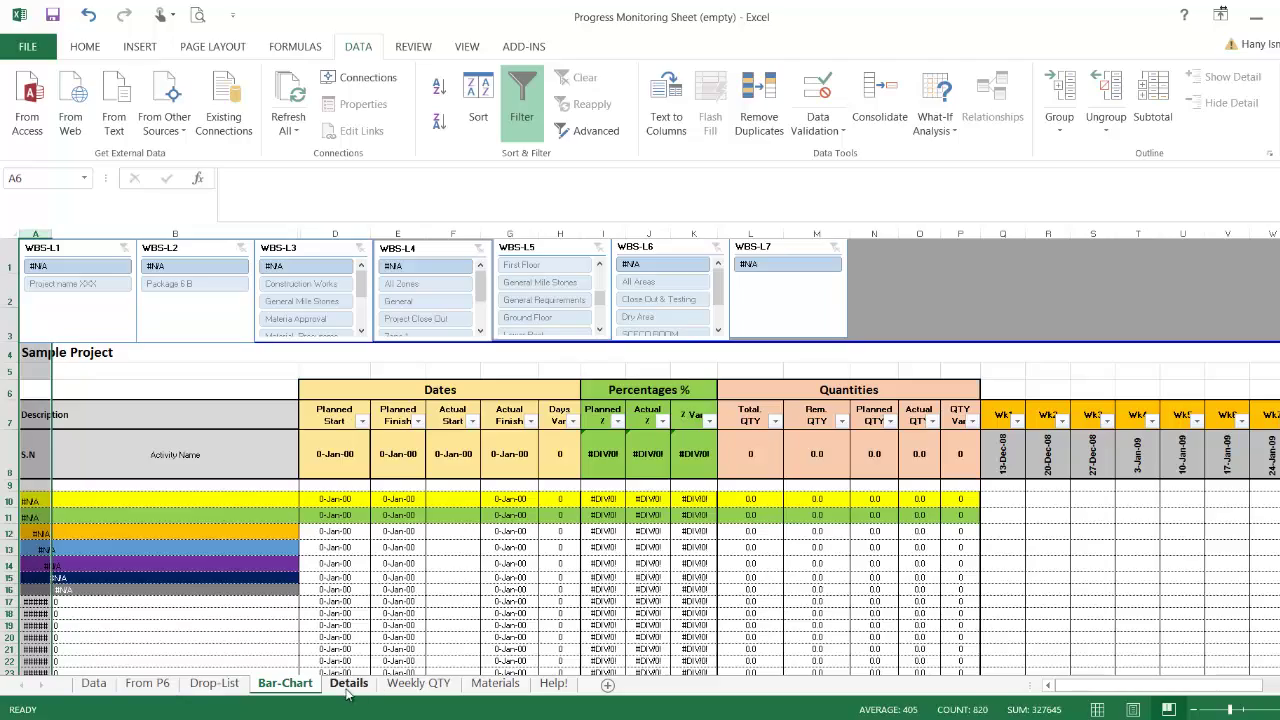
pyautogui.click(348, 684)
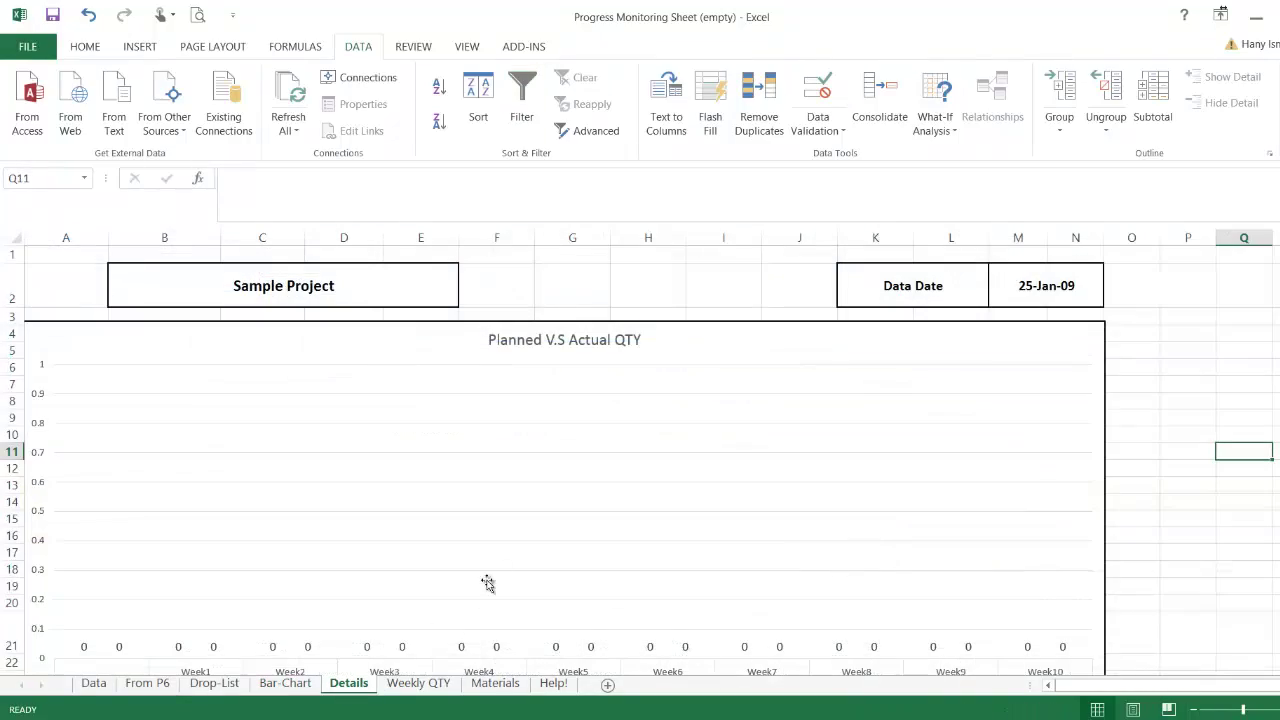
pyautogui.scroll(-3, 497, 480)
pyautogui.scroll(3, 497, 480)
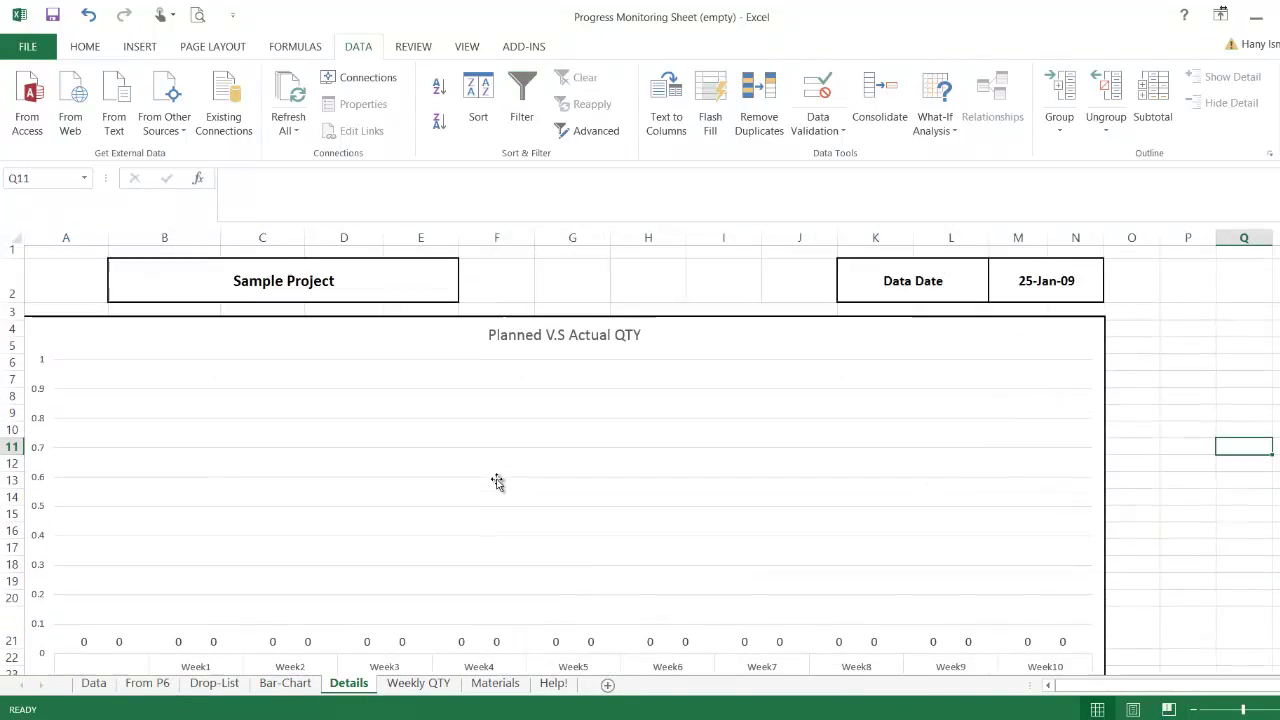
pyautogui.click(416, 684)
pyautogui.scroll(-5, 570, 400)
pyautogui.scroll(5, 570, 400)
pyautogui.click(519, 686)
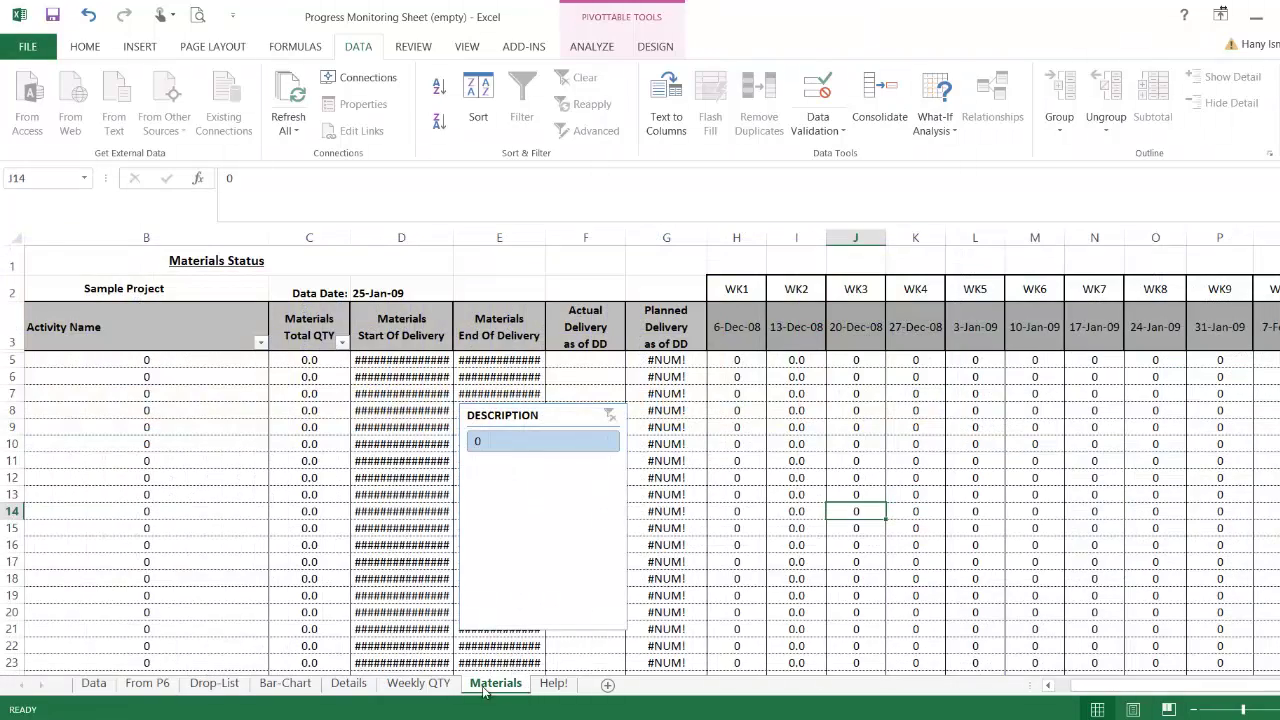
pyautogui.click(94, 684)
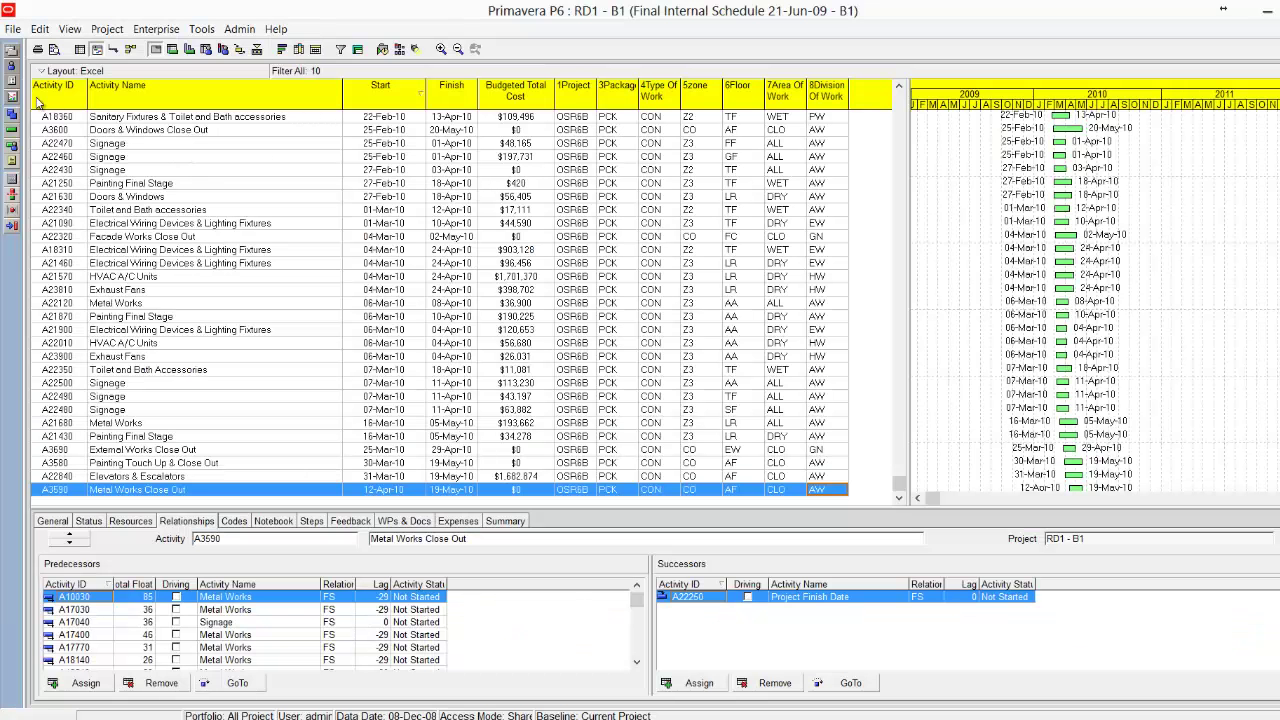
# - In Primavera P6, apply the P6B layout and view the grouped schedule from its first activity
pyautogui.click(69, 29)
pyautogui.moveTo(60, 47)
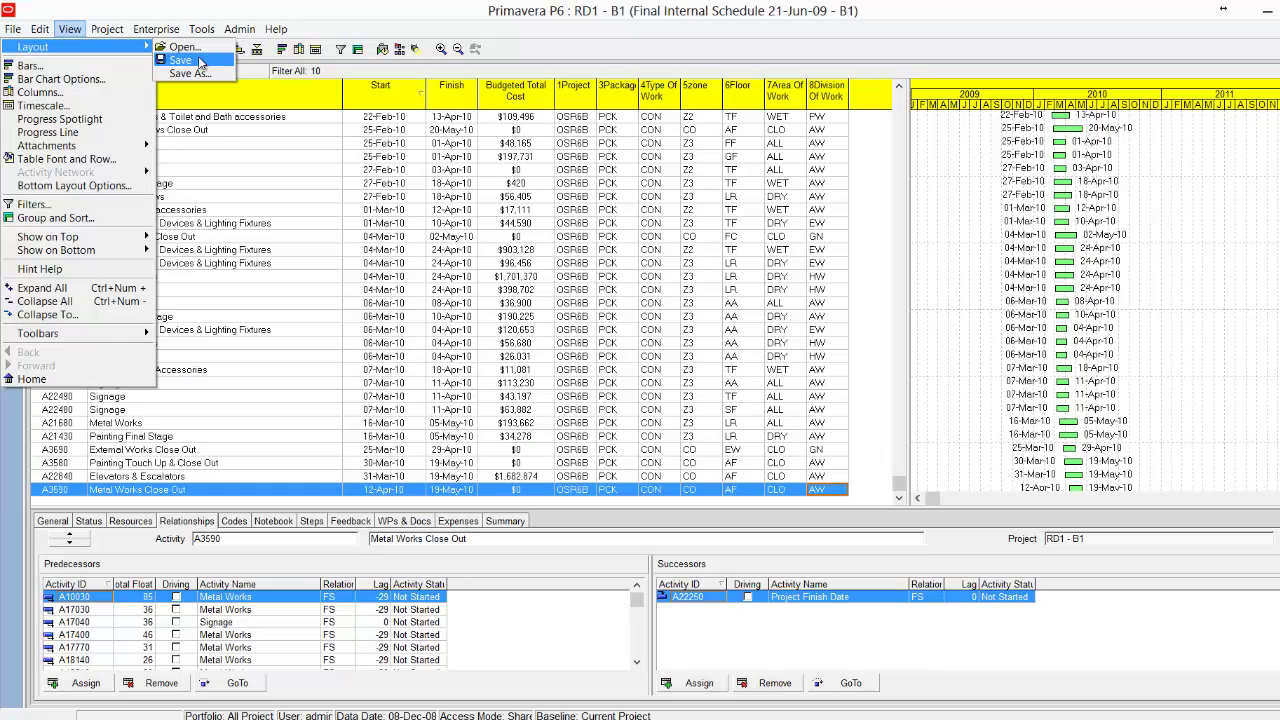
pyautogui.click(183, 47)
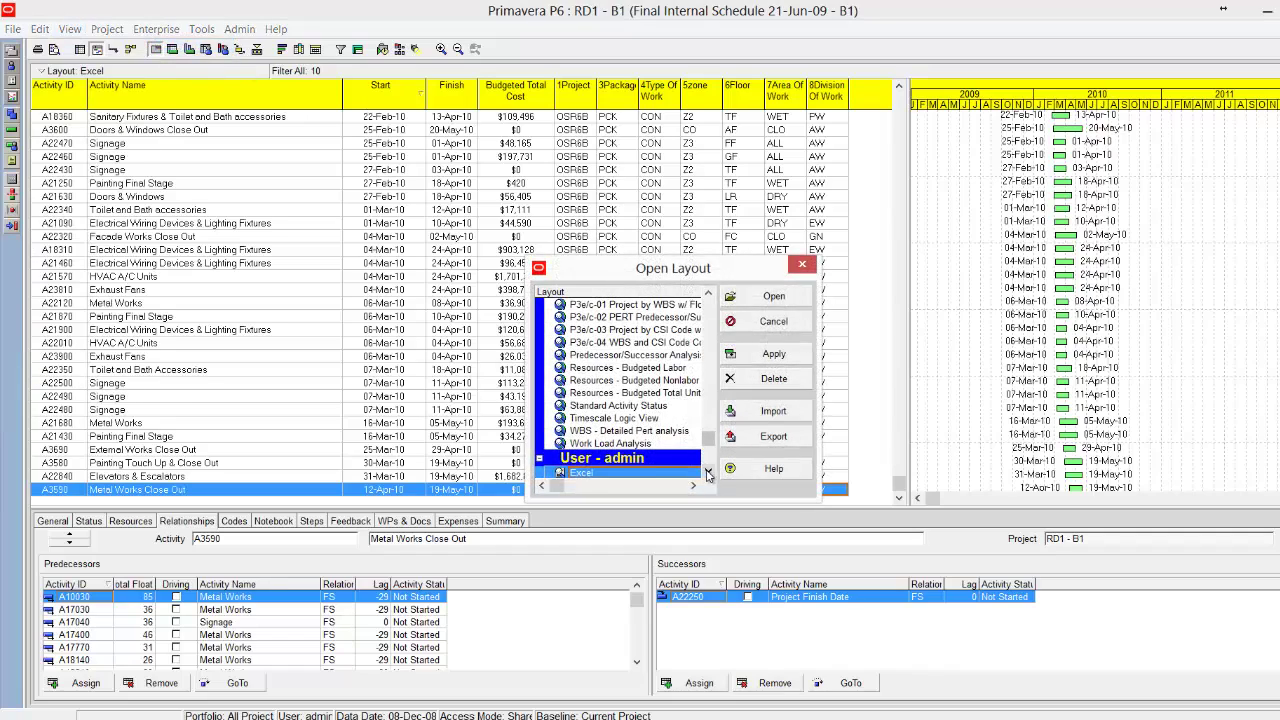
pyautogui.scroll(-3, 660, 440)
pyautogui.click(580, 460)
pyautogui.click(765, 354)
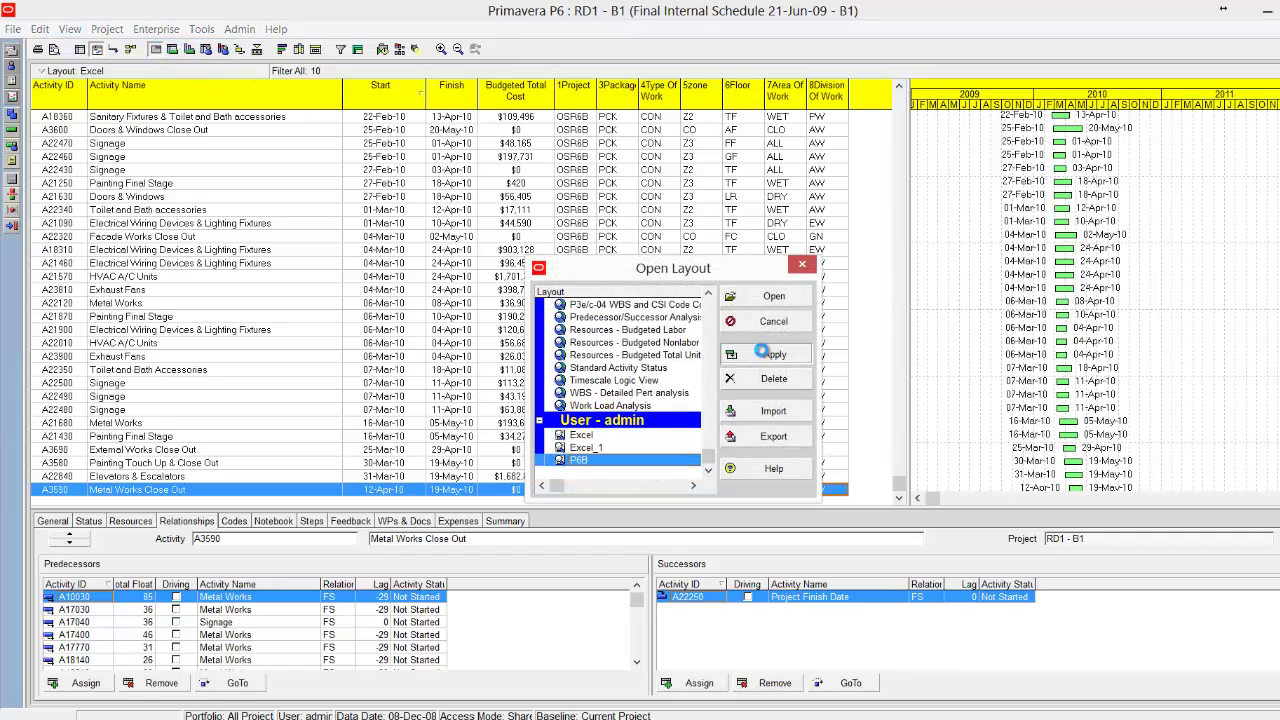
pyautogui.click(773, 321)
pyautogui.scroll(3, 742, 241)
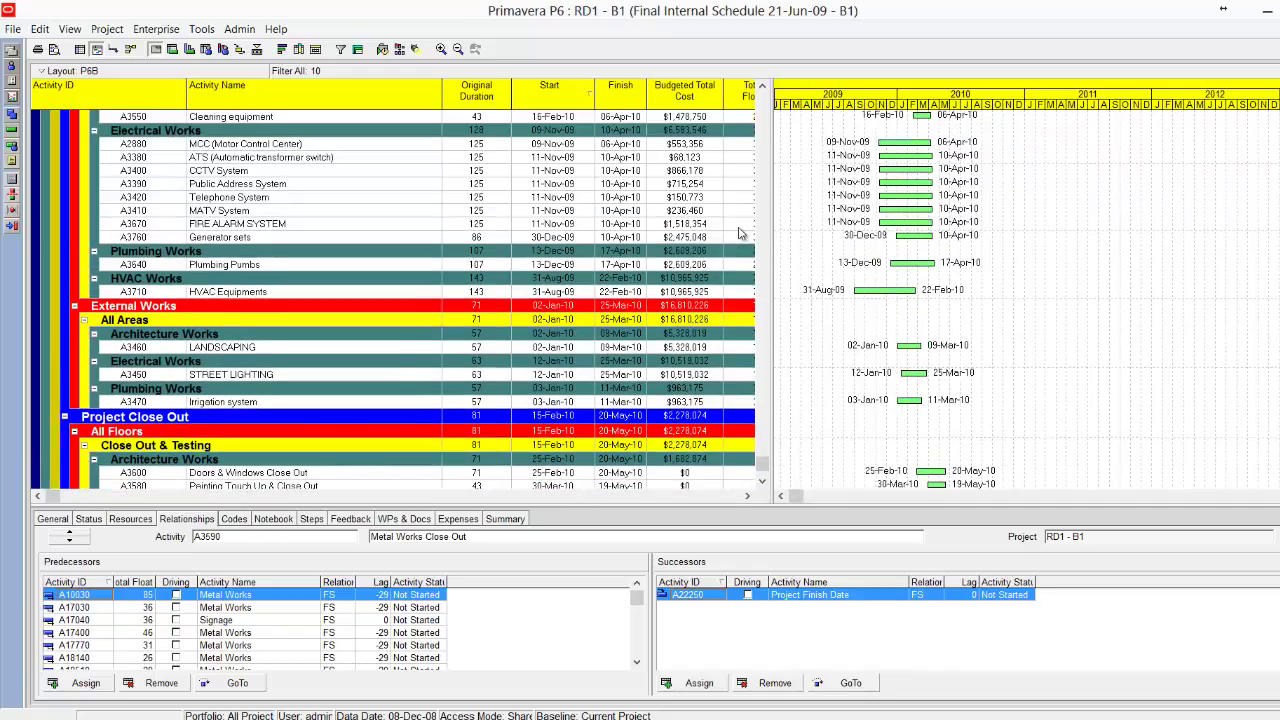
pyautogui.moveTo(762, 460); pyautogui.dragTo(852, 115)
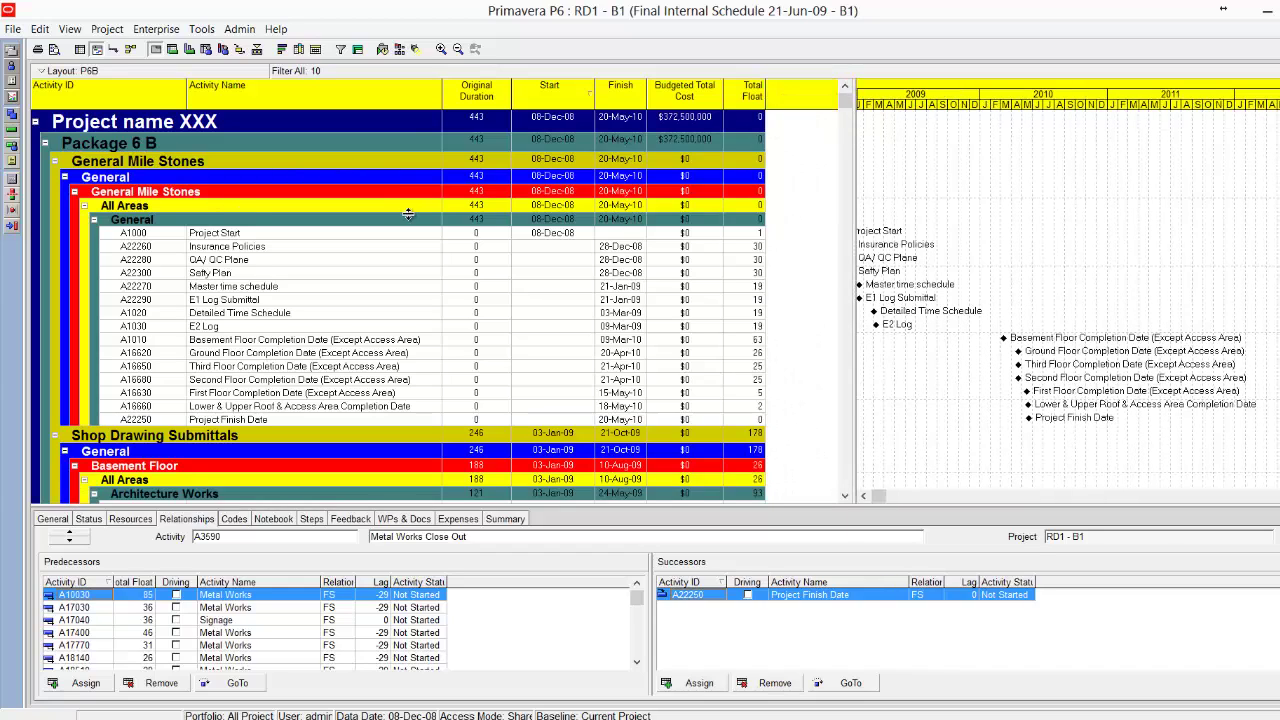
# - Open the user layout named Excel for the activity table
pyautogui.click(69, 29)
pyautogui.moveTo(83, 49)
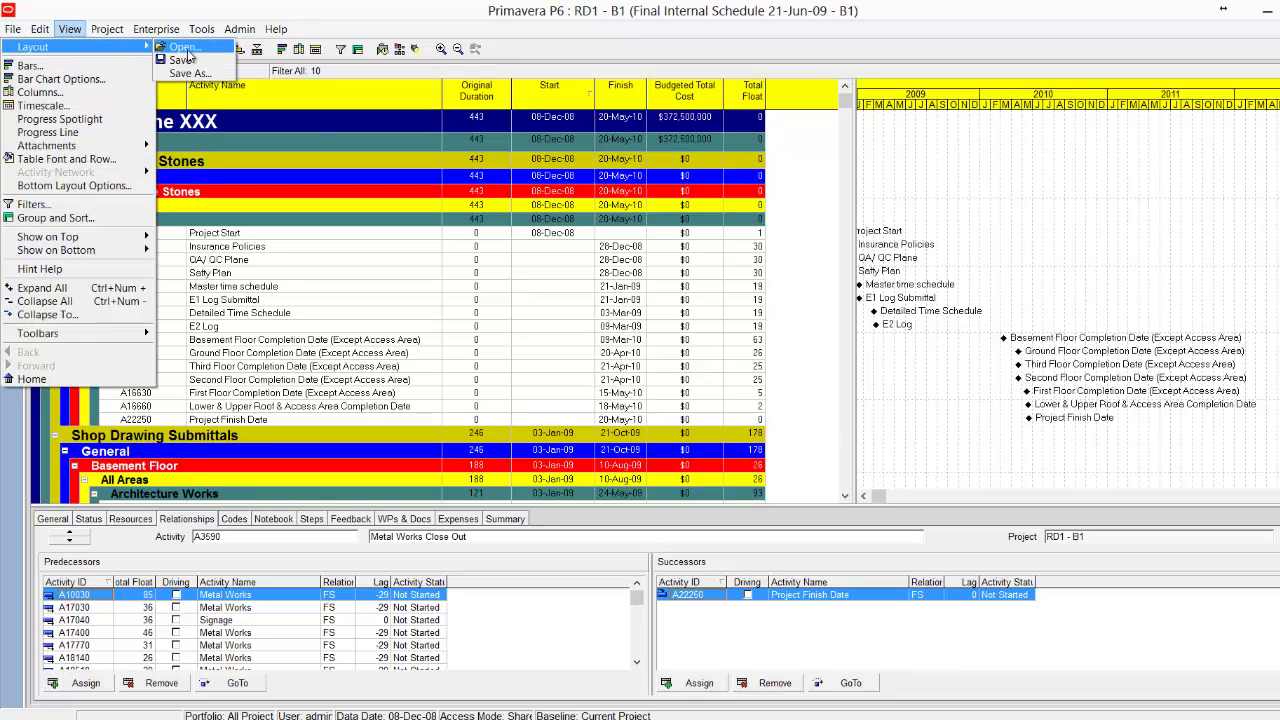
pyautogui.click(184, 49)
pyautogui.click(675, 408)
pyautogui.click(604, 449)
pyautogui.click(781, 356)
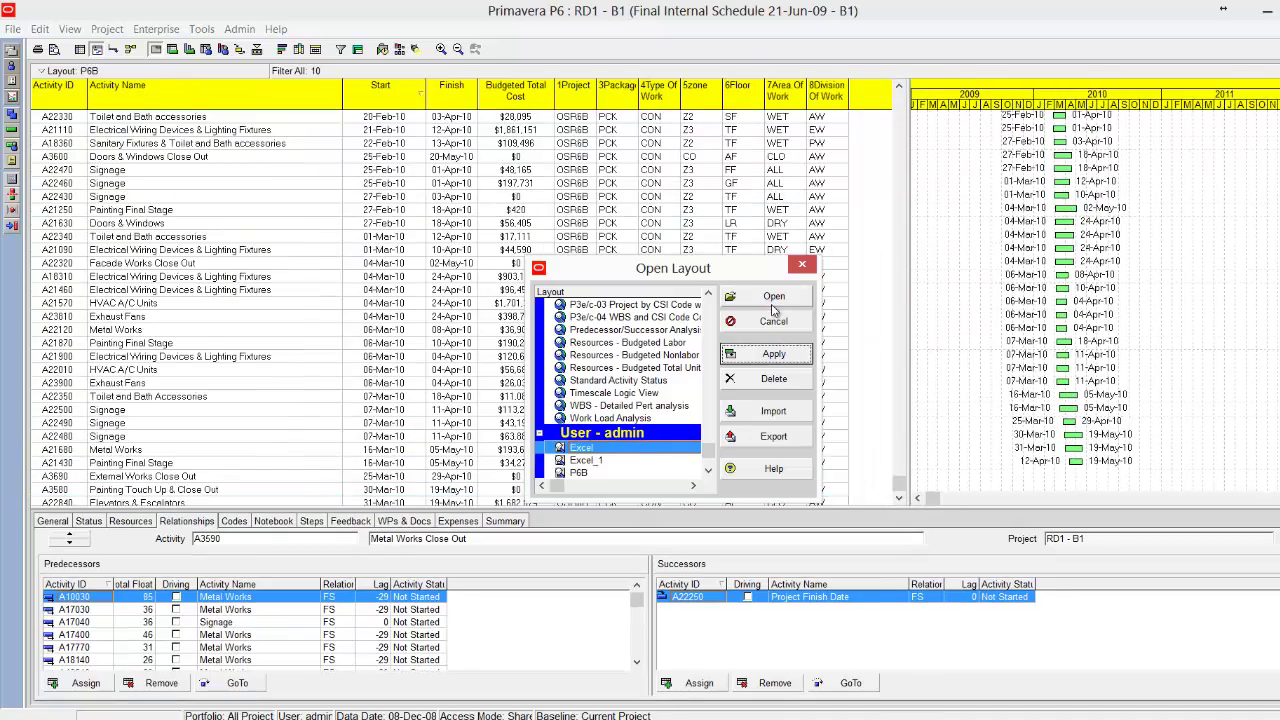
pyautogui.click(745, 297)
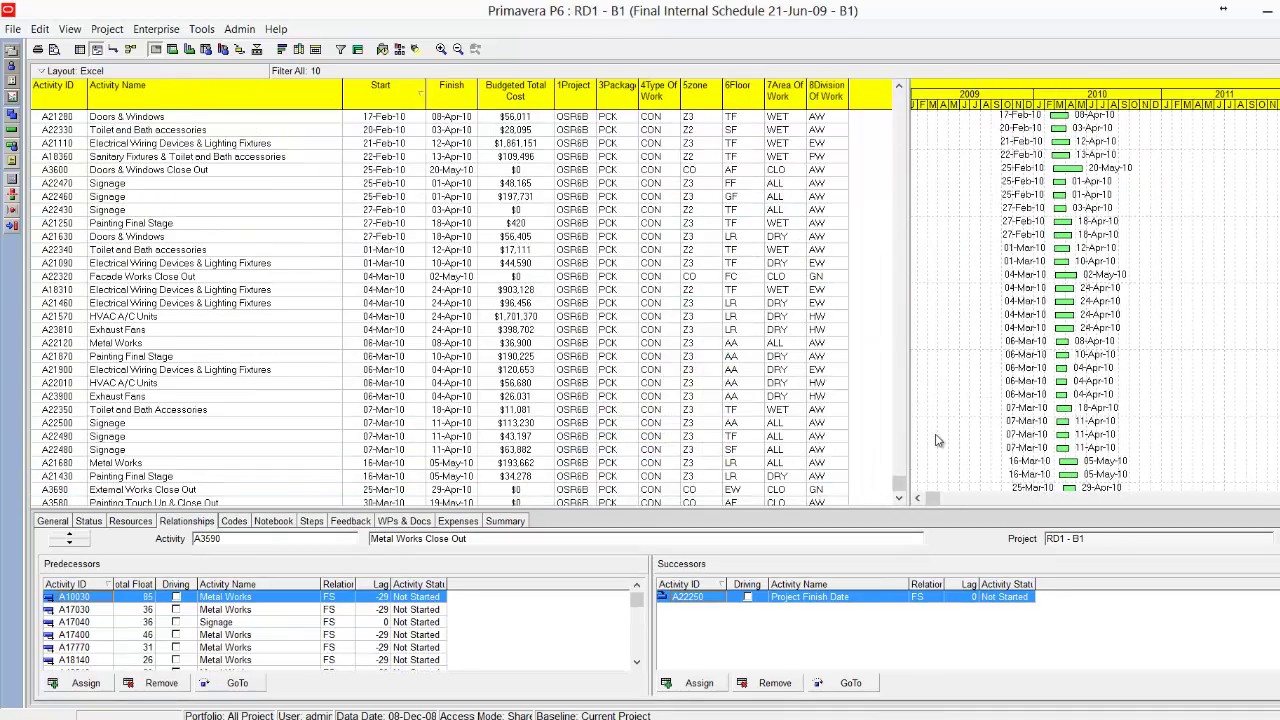
# - Select every activity from A16140 through A3590 in the table and copy the rows
pyautogui.scroll(10, 876, 193)
pyautogui.moveTo(899, 453); pyautogui.dragTo(880, 90)
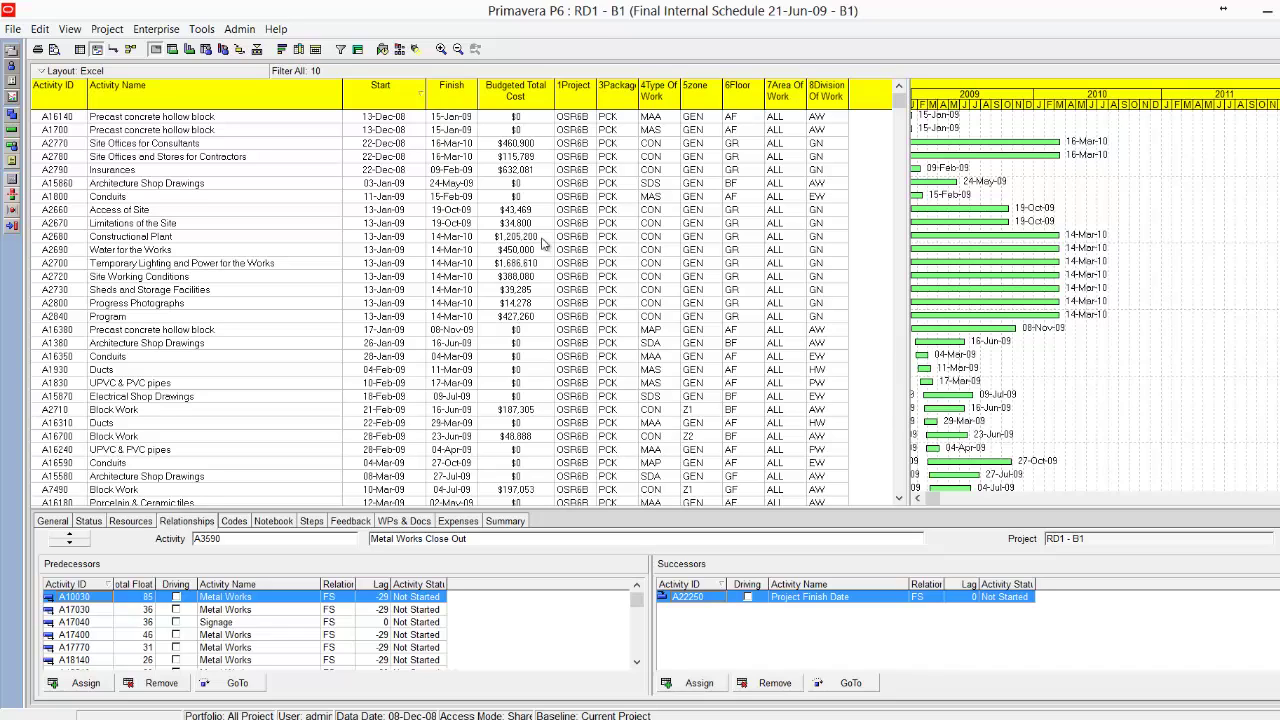
pyautogui.click(575, 117)
pyautogui.click(668, 120)
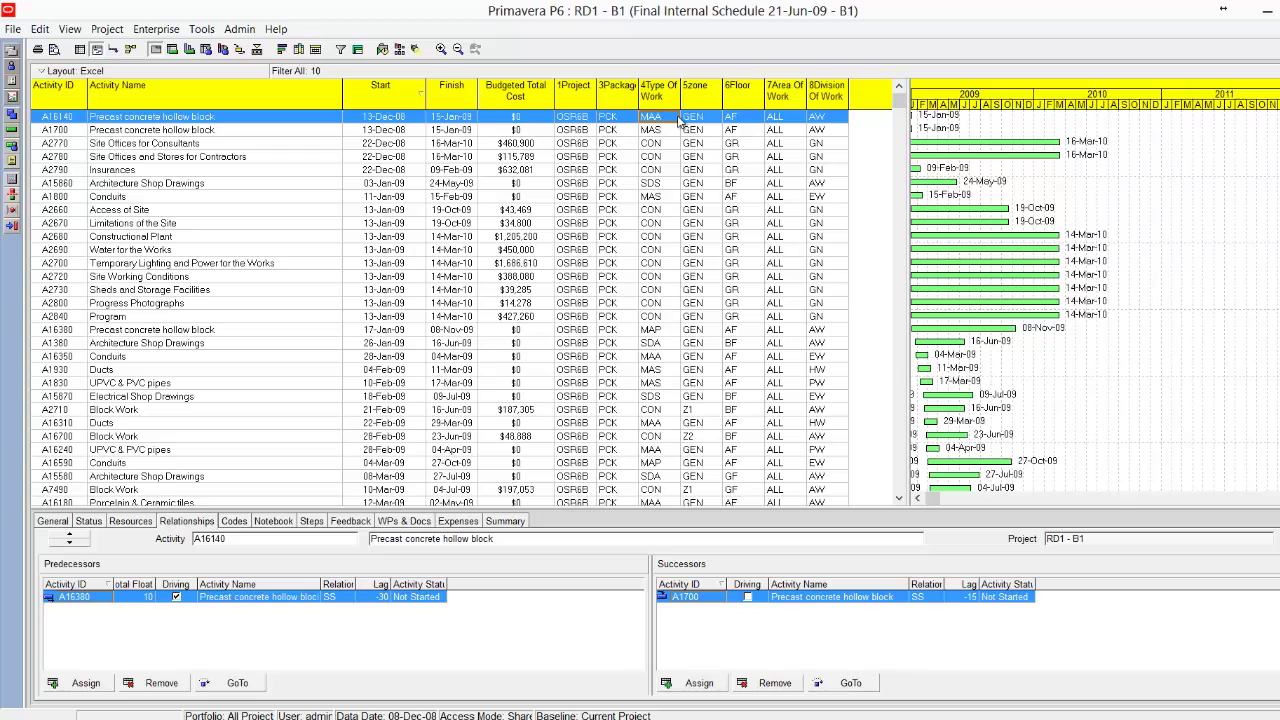
pyautogui.click(798, 121)
pyautogui.scroll(-1, 847, 152)
pyautogui.moveTo(900, 108); pyautogui.dragTo(905, 510)
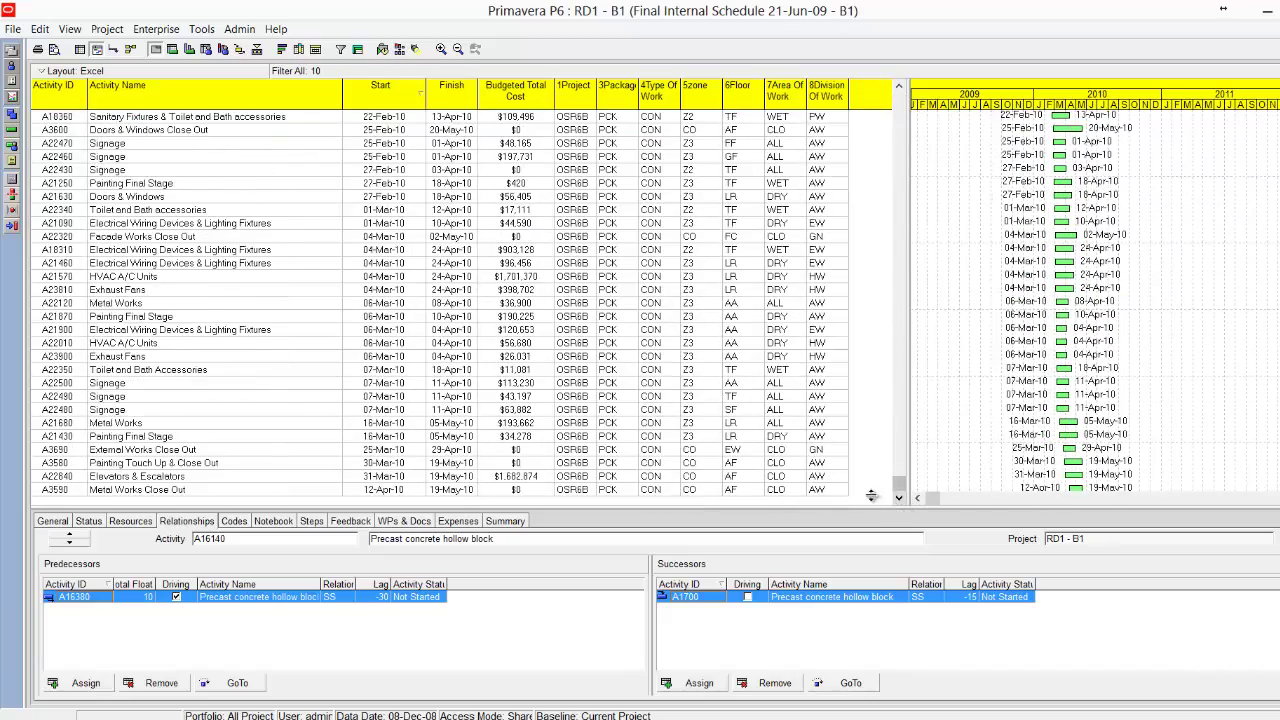
pyautogui.keyDown('shift'); pyautogui.click(815, 489); pyautogui.keyUp('shift')
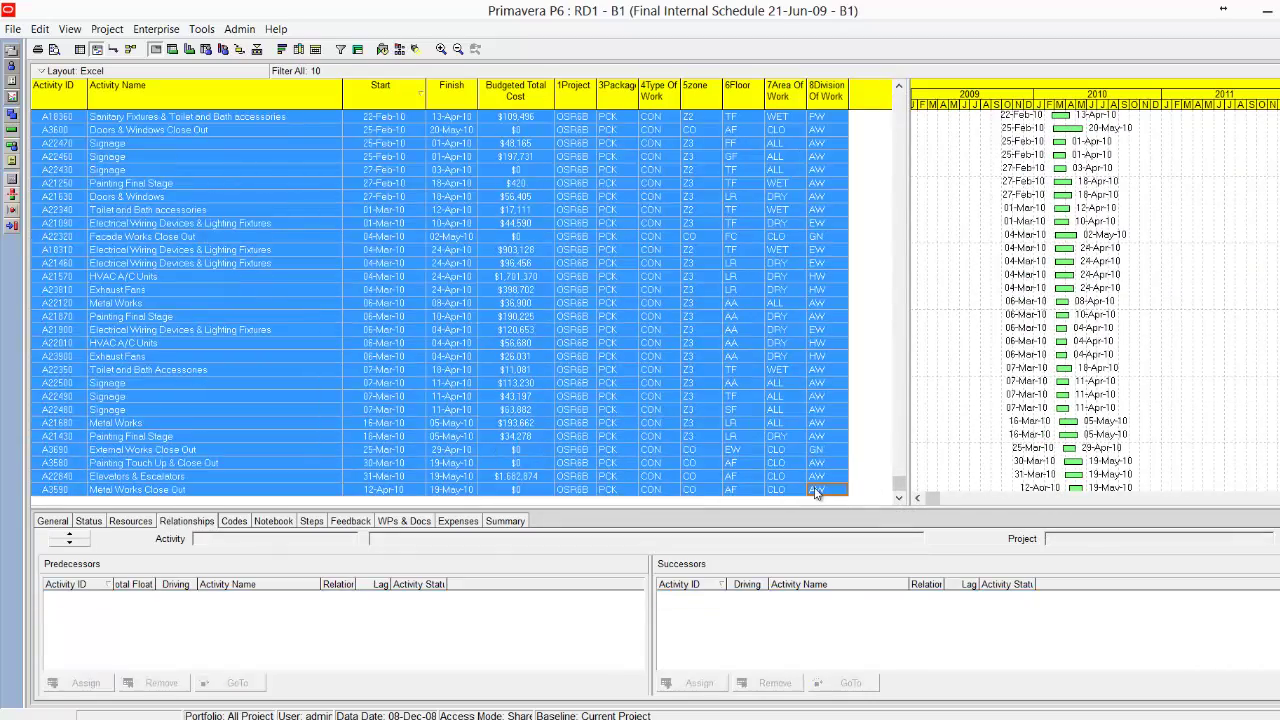
pyautogui.rightClick(815, 491)
pyautogui.click(828, 241)
# - Switch to Excel and paste the copied activities into the From P6 sheet starting at cell A1
pyautogui.hotkey('alt', 'Tab')
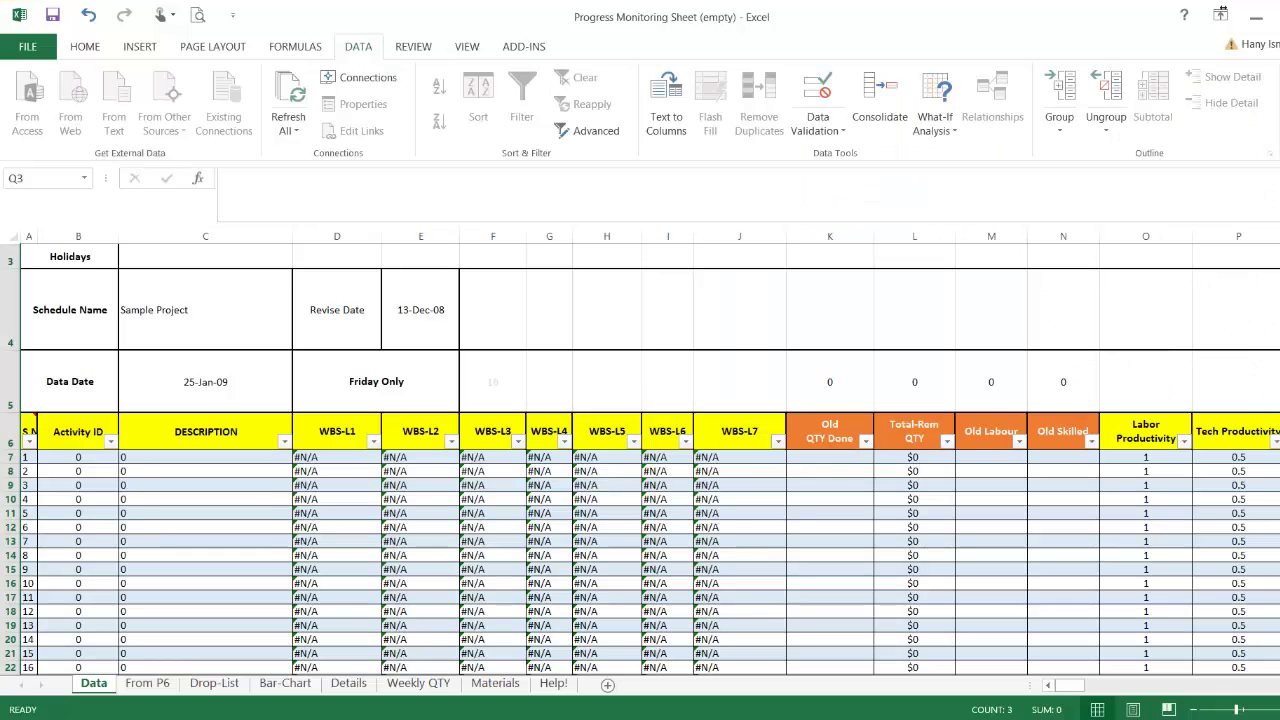
pyautogui.click(148, 684)
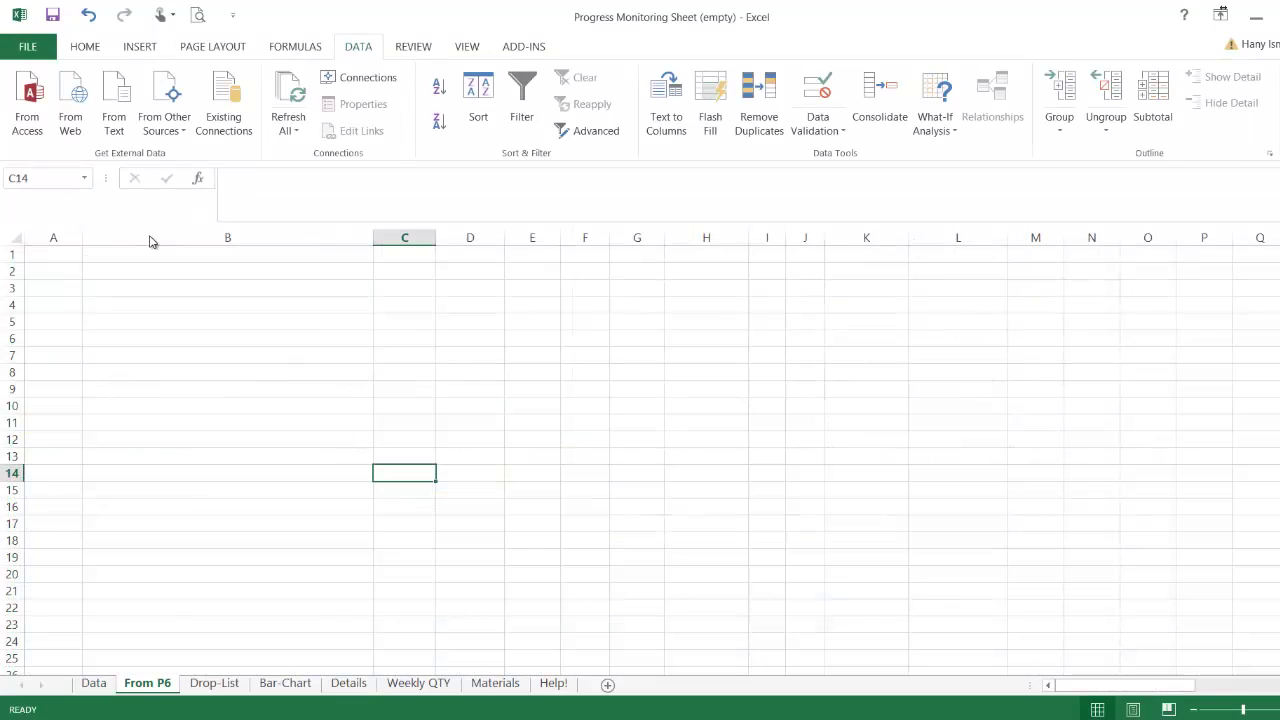
pyautogui.click(52, 255)
pyautogui.rightClick(52, 255)
pyautogui.click(86, 332)
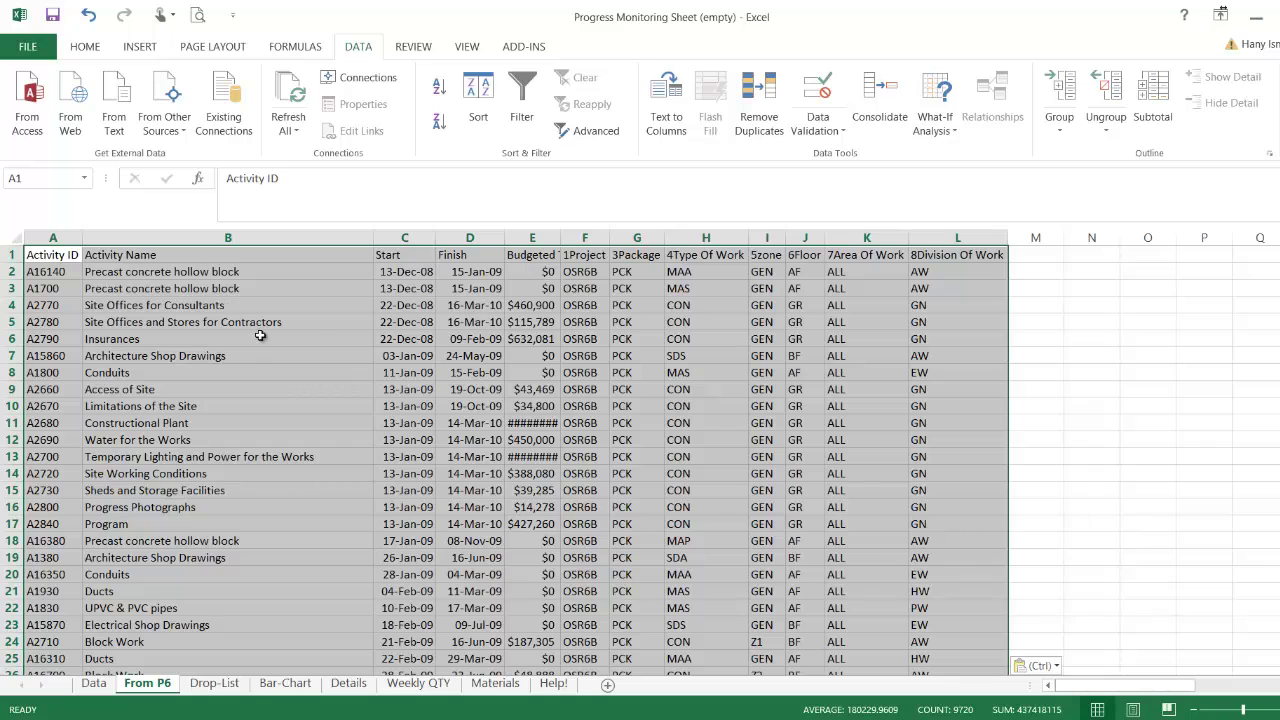
pyautogui.click(577, 272)
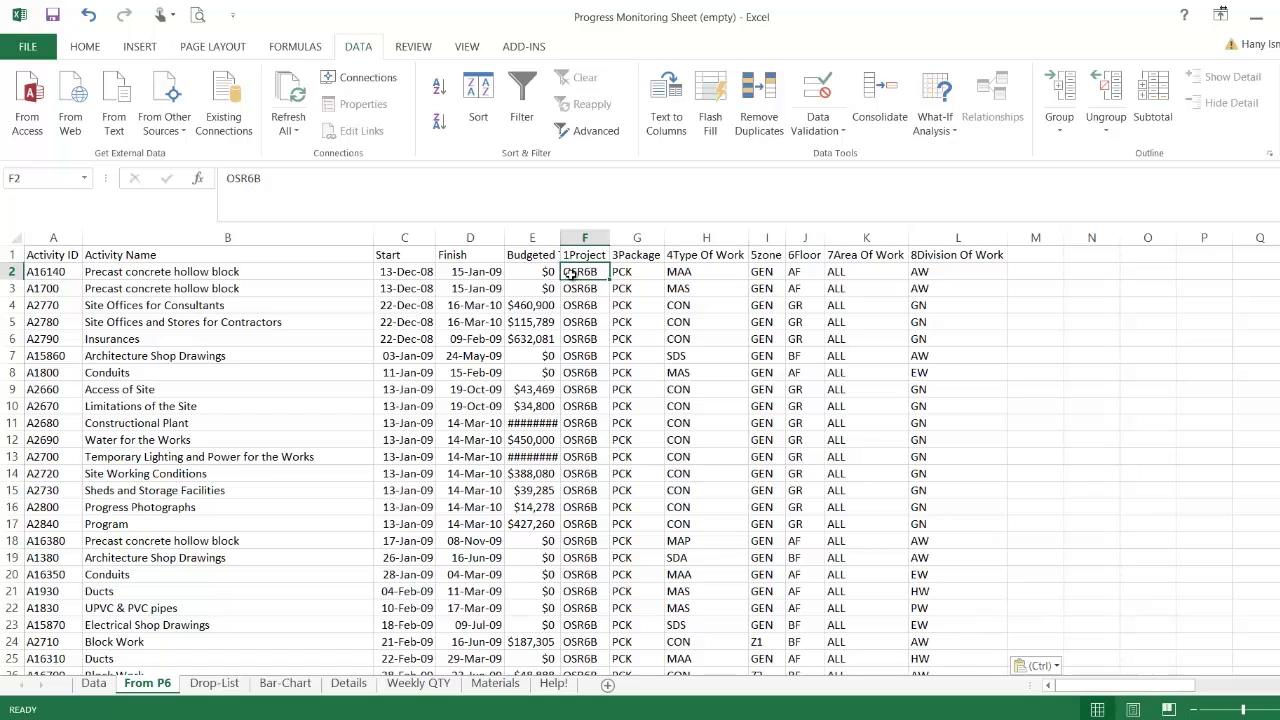
# - Switch to Primavera P6 and copy the OSR6B value of the project-level activity code RD1 - B1 - 1Project
pyautogui.hotkey('alt', 'Tab')
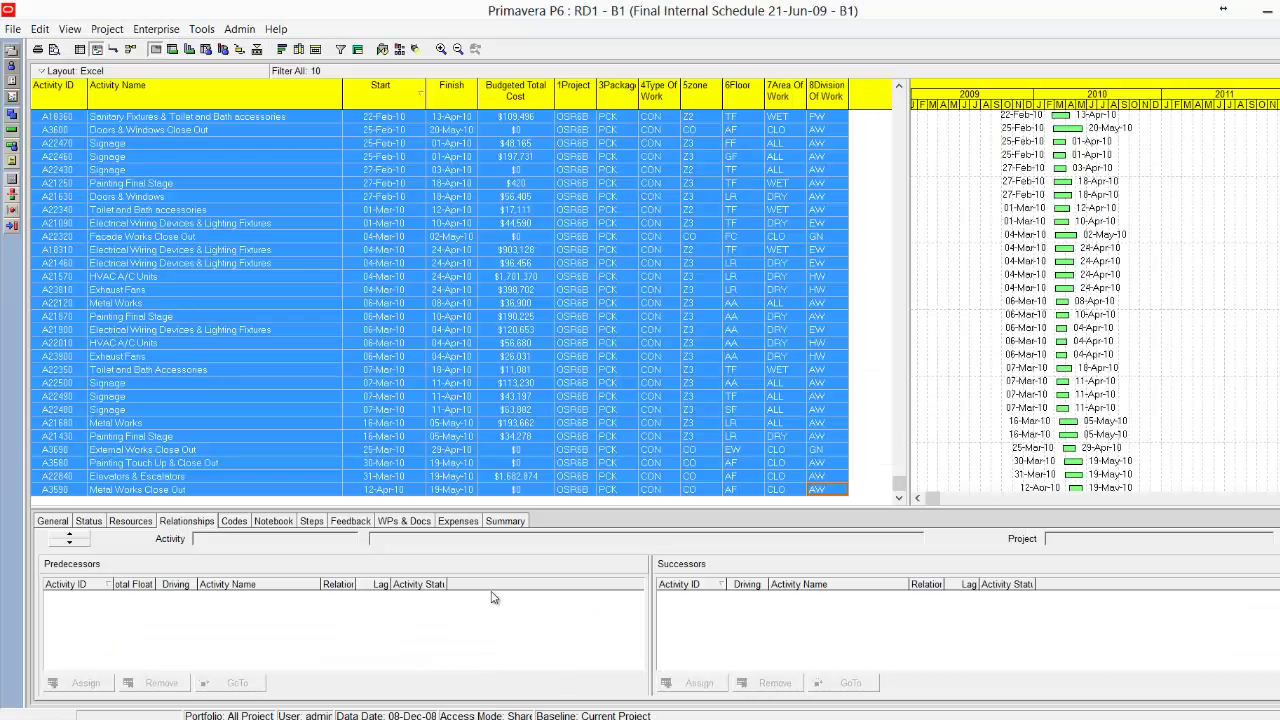
pyautogui.click(155, 29)
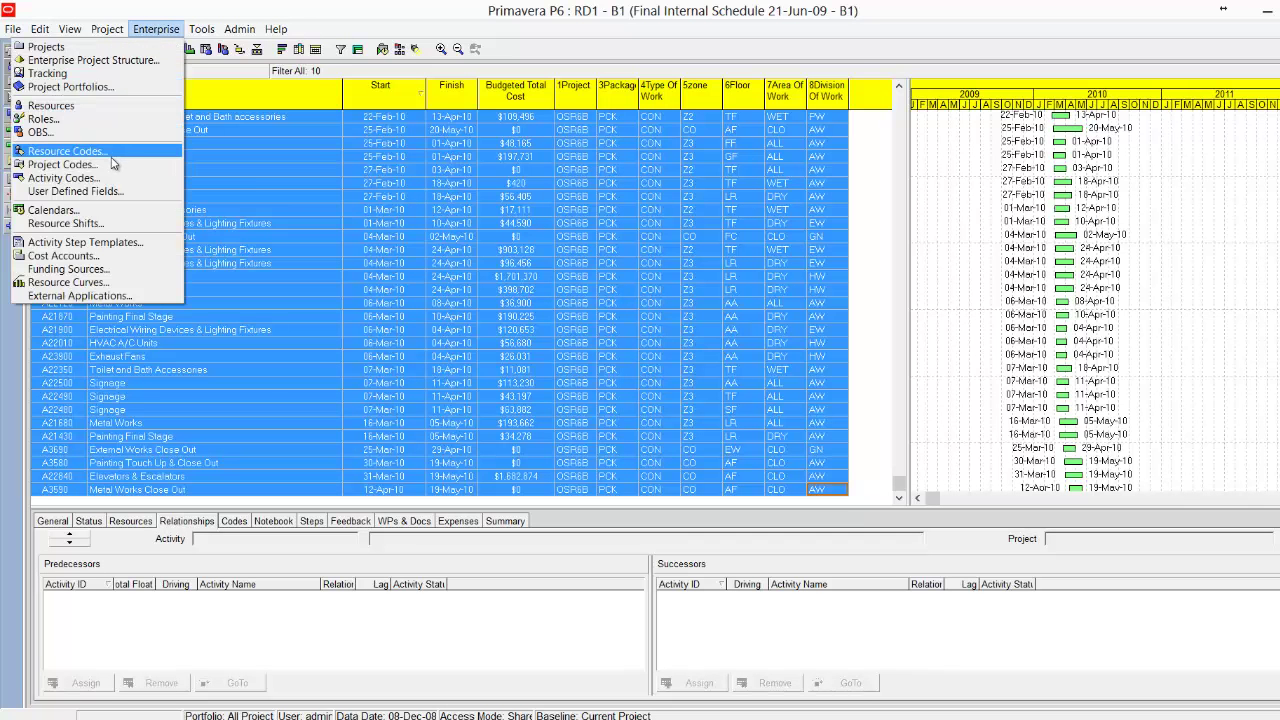
pyautogui.click(107, 176)
pyautogui.click(463, 170)
pyautogui.click(460, 187)
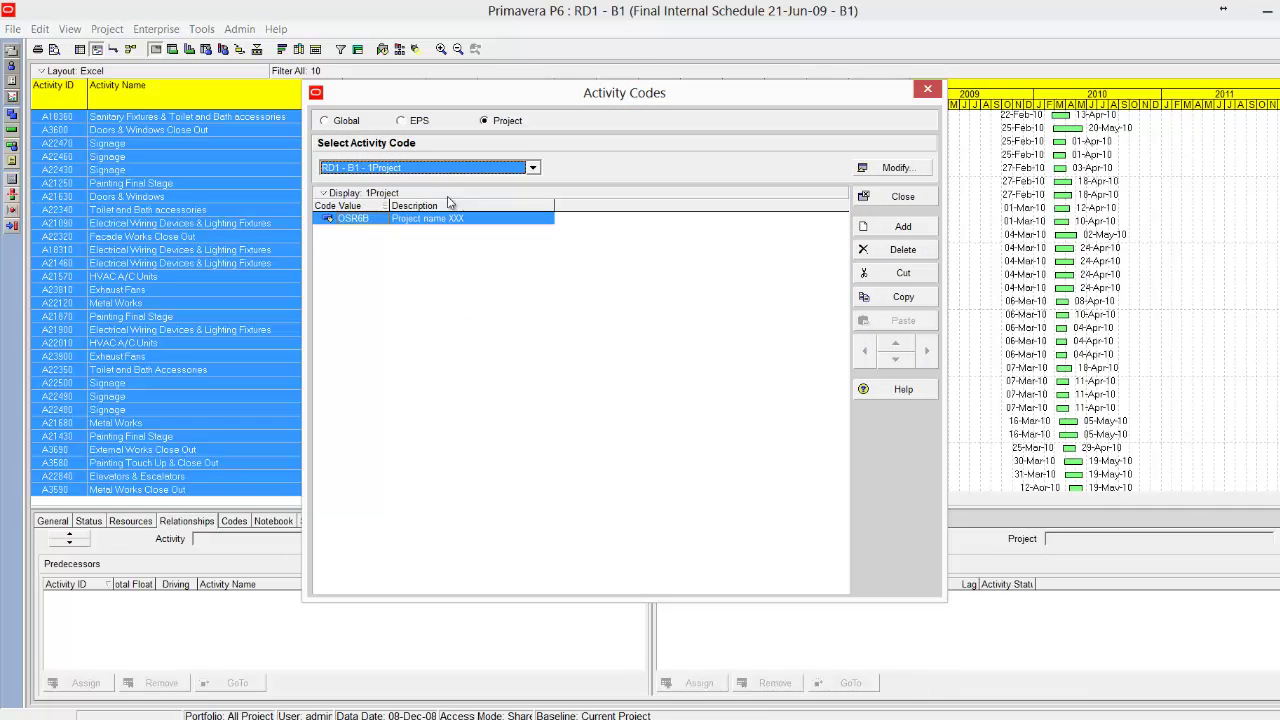
pyautogui.rightClick(418, 223)
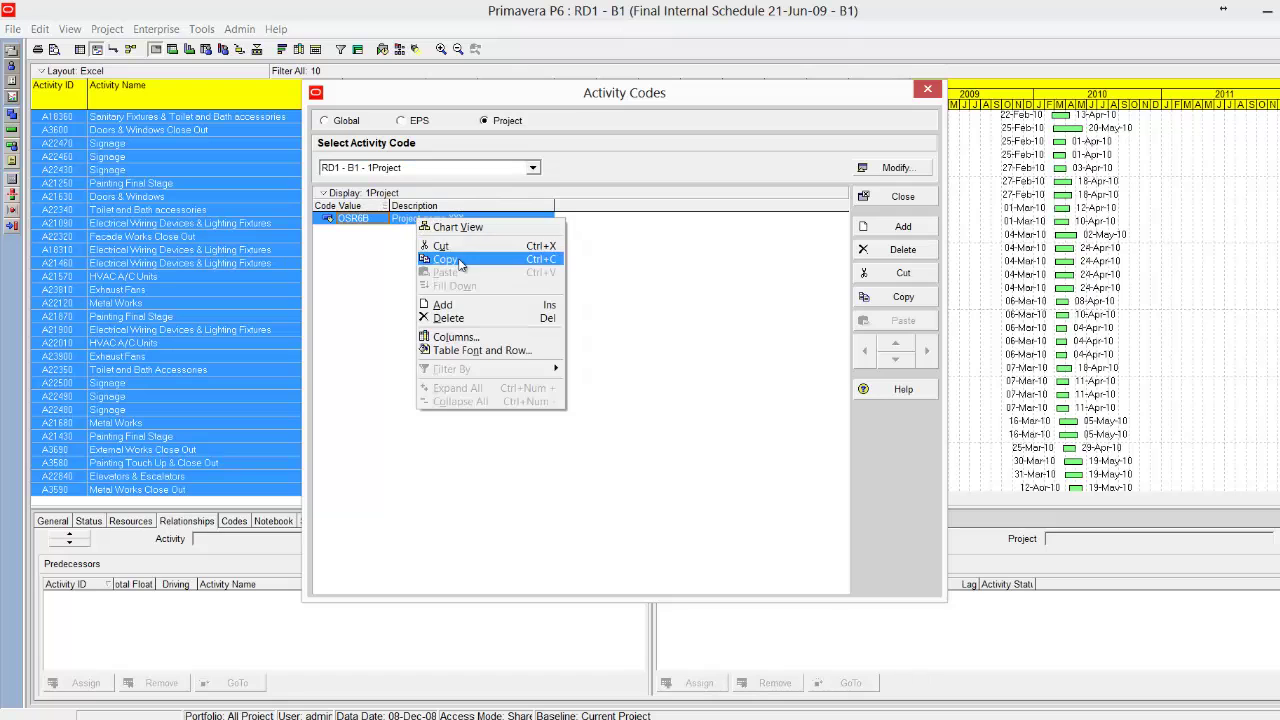
pyautogui.click(435, 257)
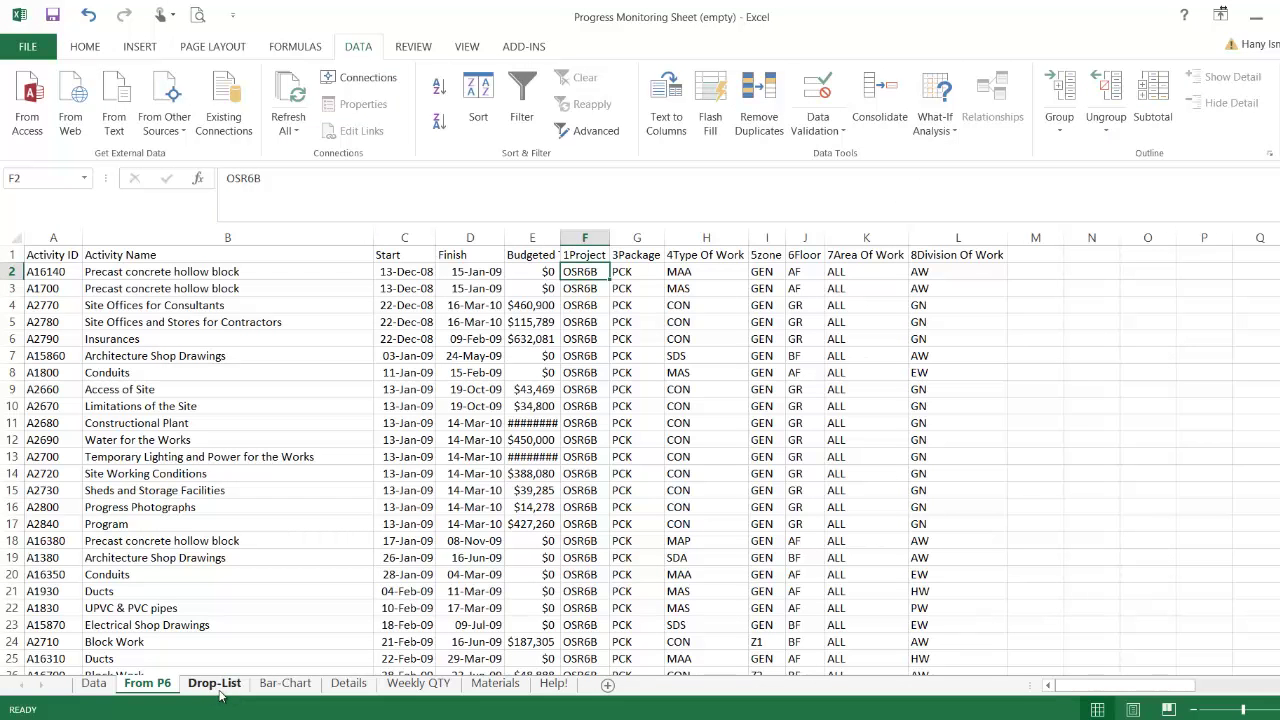
# - In Excel, paste the copied project code into the Drop-List sheet under WBS-1 at cell A2
pyautogui.click(214, 683)
pyautogui.click(75, 257)
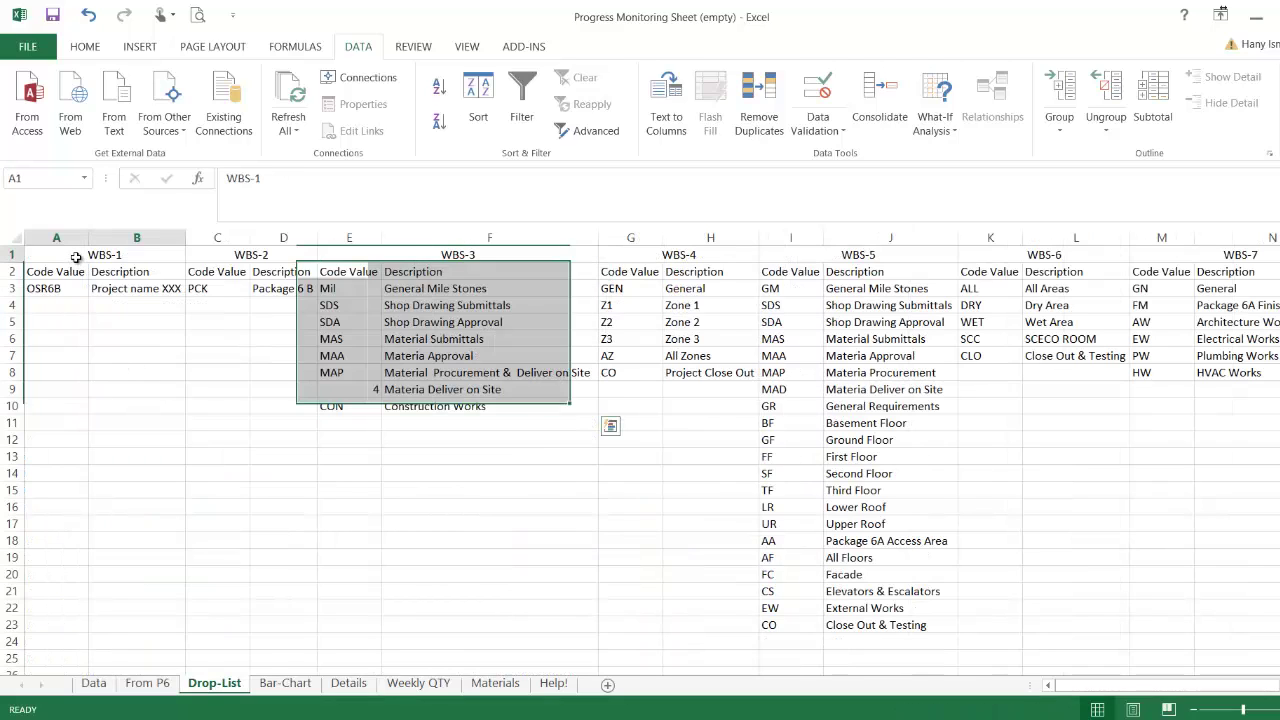
pyautogui.click(50, 272)
pyautogui.rightClick(52, 276)
pyautogui.click(87, 350)
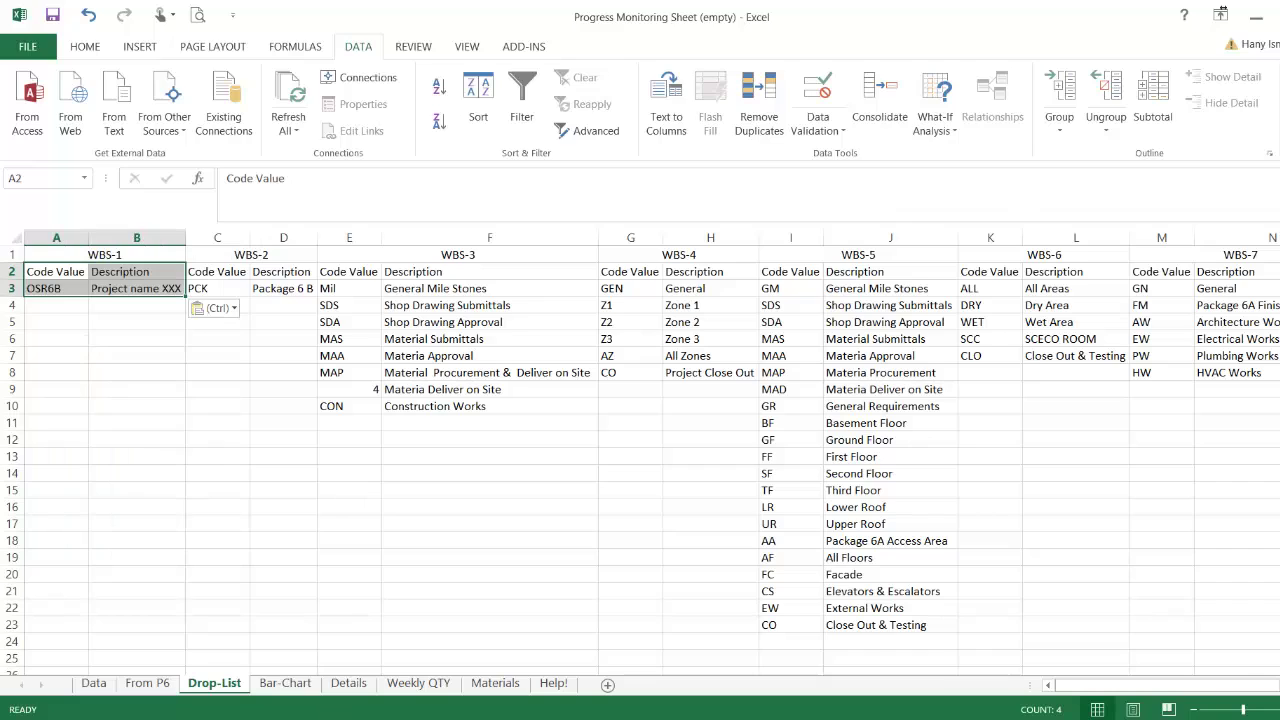
# - Switch to Primavera P6 and copy the PCK value of the activity code RD1 - B1 - 3Package
pyautogui.hotkey('alt', 'Tab')
pyautogui.click(526, 169)
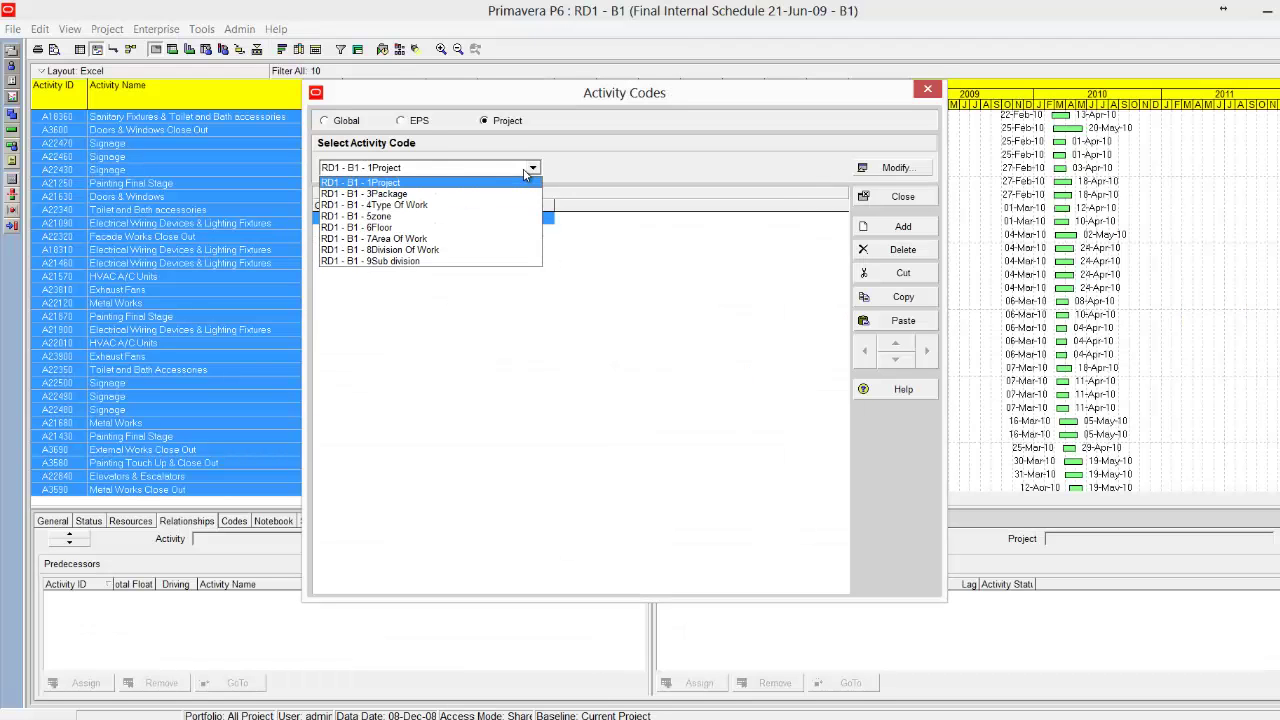
pyautogui.click(514, 190)
pyautogui.rightClick(466, 215)
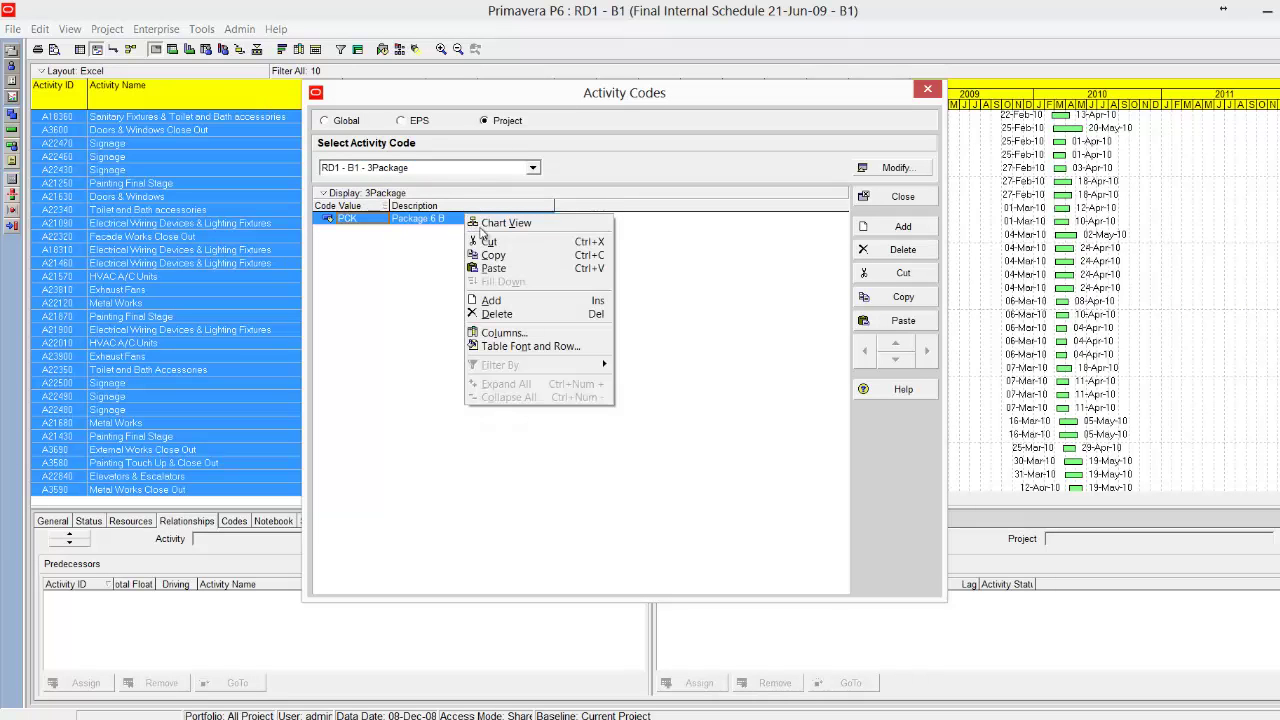
pyautogui.click(495, 267)
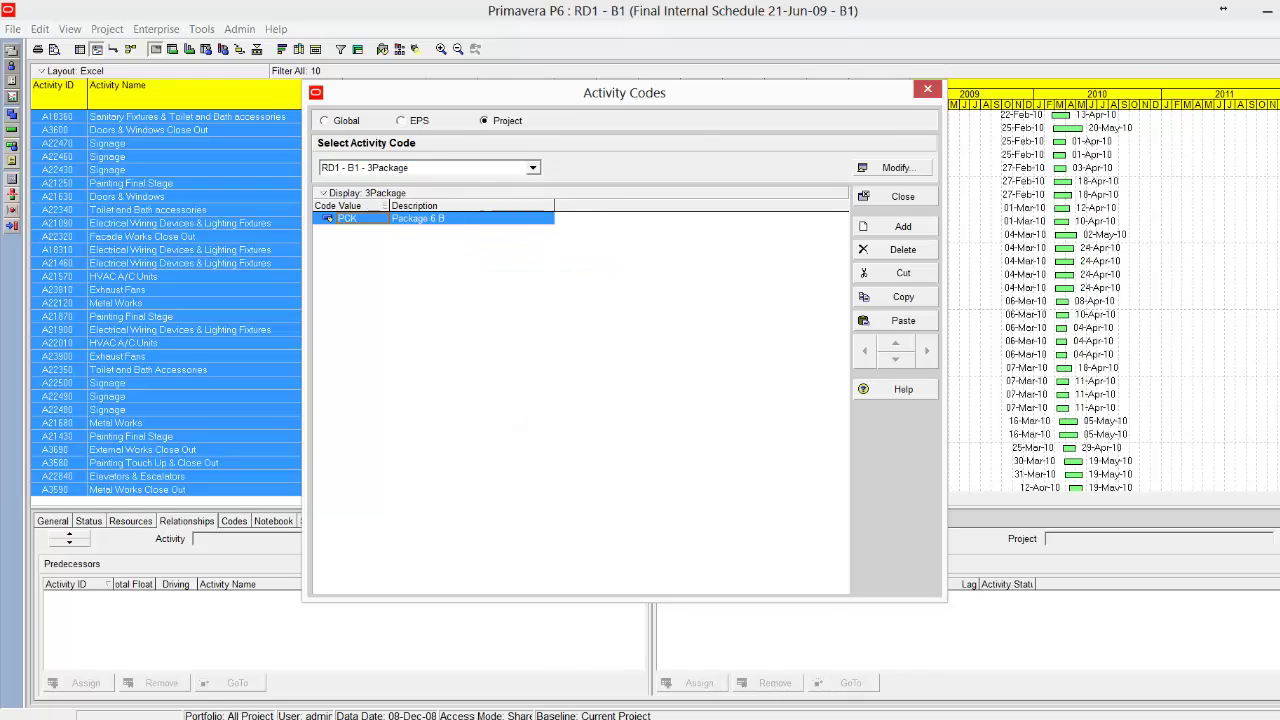
# - Switch to Excel and paste the copied package code under WBS-2 at cell C2 of the Drop-List sheet
pyautogui.hotkey('alt', 'Tab')
pyautogui.click(196, 272)
pyautogui.rightClick(200, 280)
pyautogui.click(238, 348)
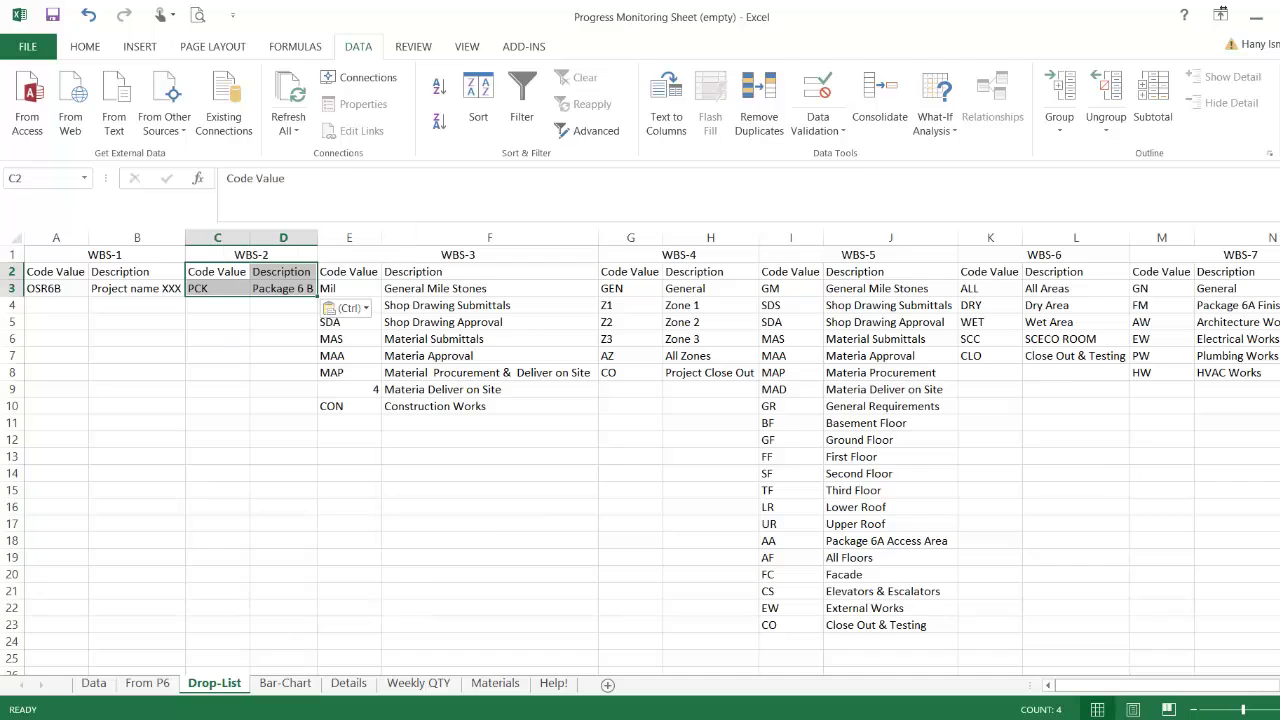
# - Switch to Primavera P6 and copy all values of the activity code RD1 - B1 - 4Type Of Work, from Mil to CON
pyautogui.hotkey('alt', 'Tab')
pyautogui.click(532, 168)
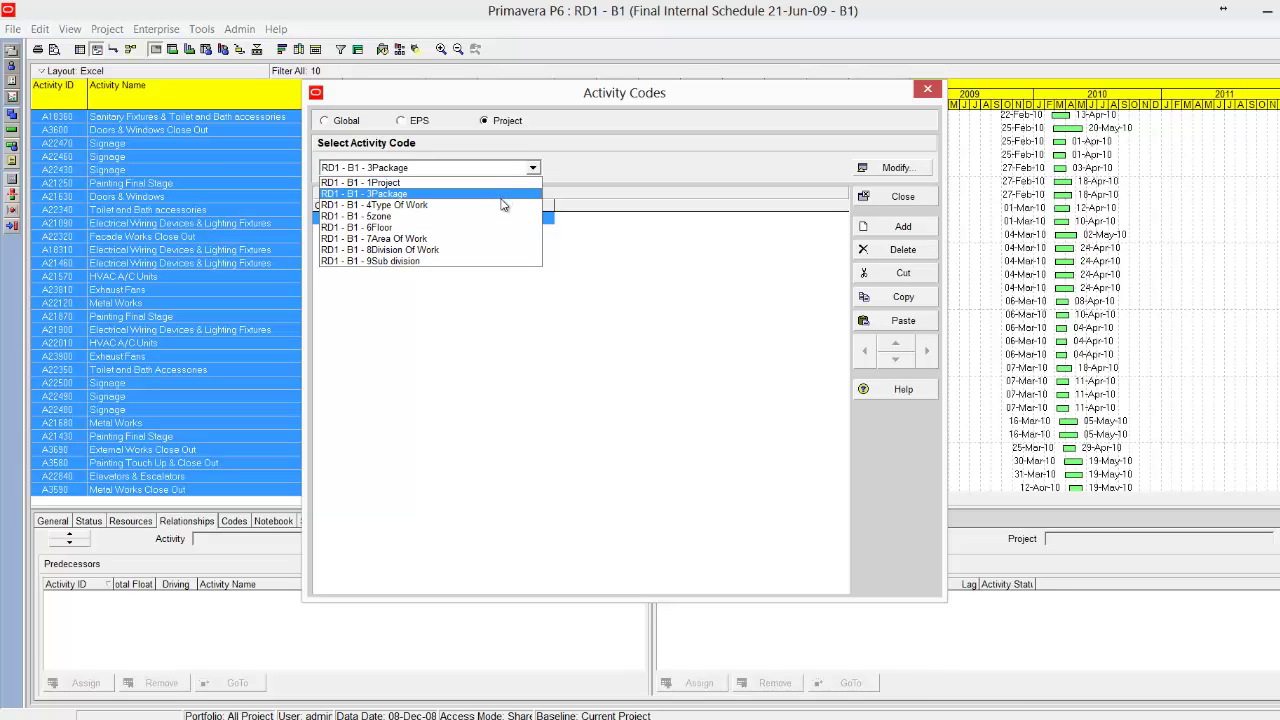
pyautogui.click(503, 204)
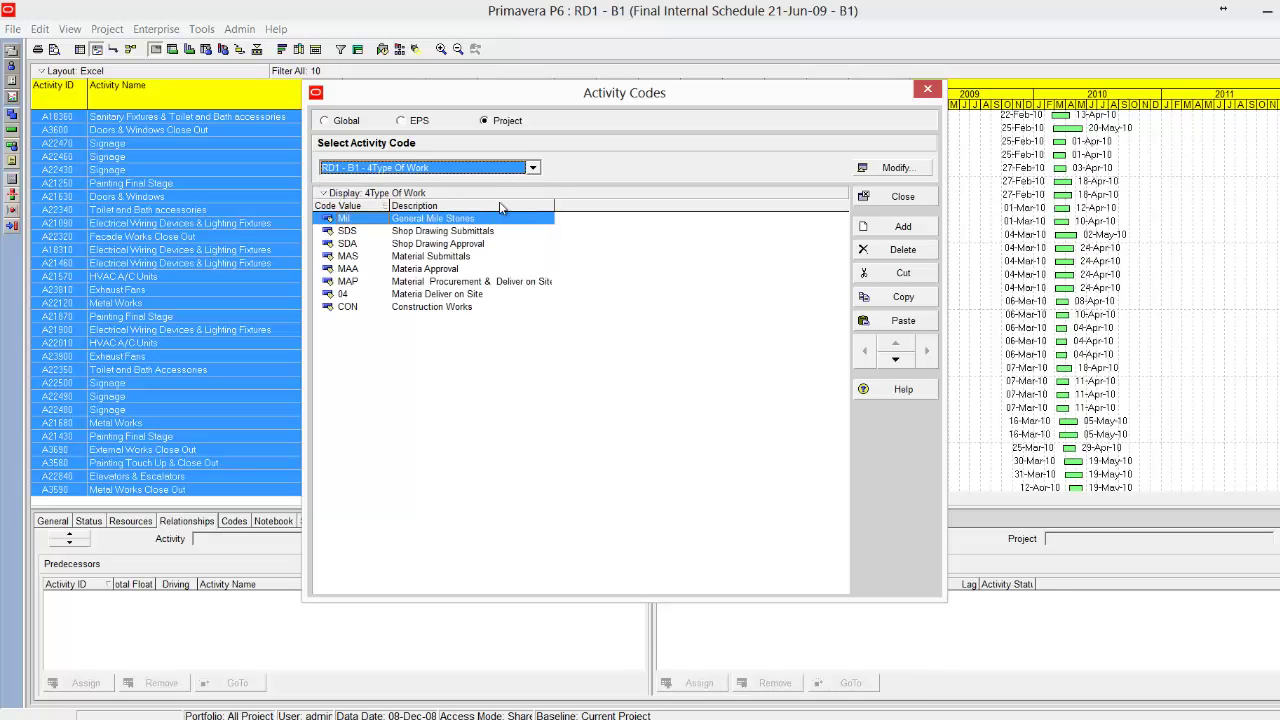
pyautogui.keyDown('shift'); pyautogui.click(444, 308); pyautogui.keyUp('shift')
pyautogui.rightClick(430, 258)
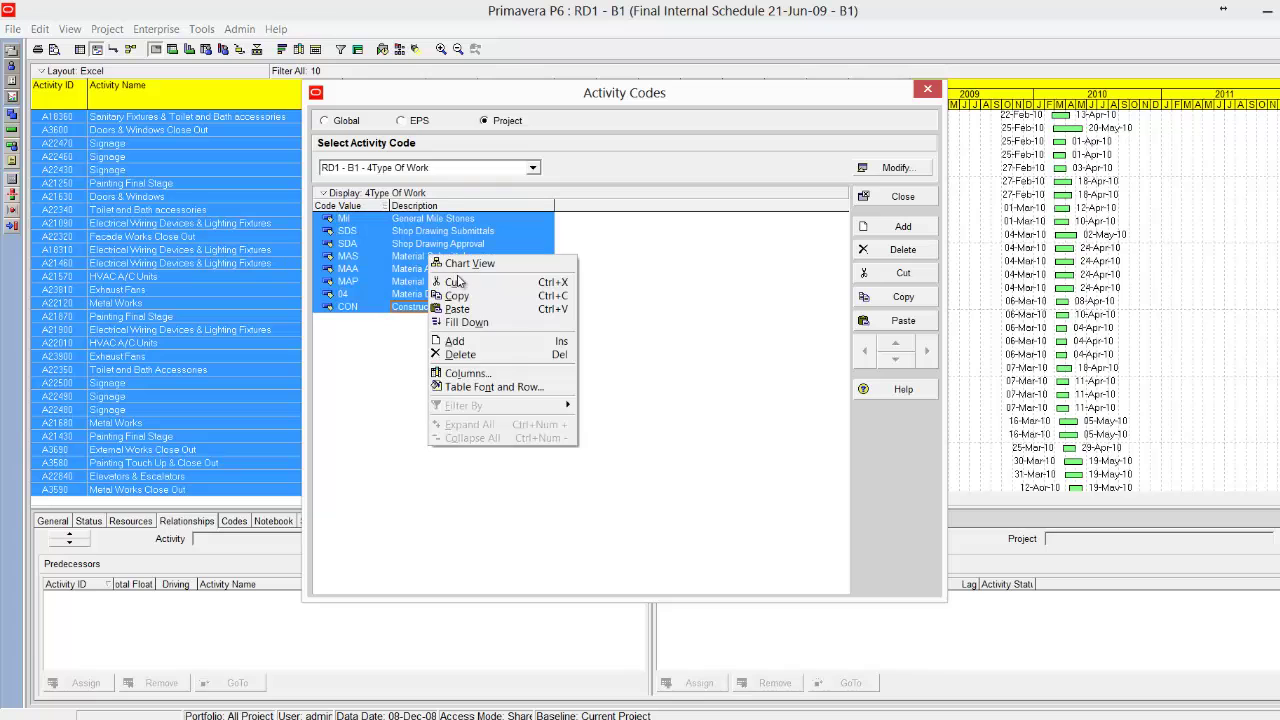
pyautogui.click(445, 285)
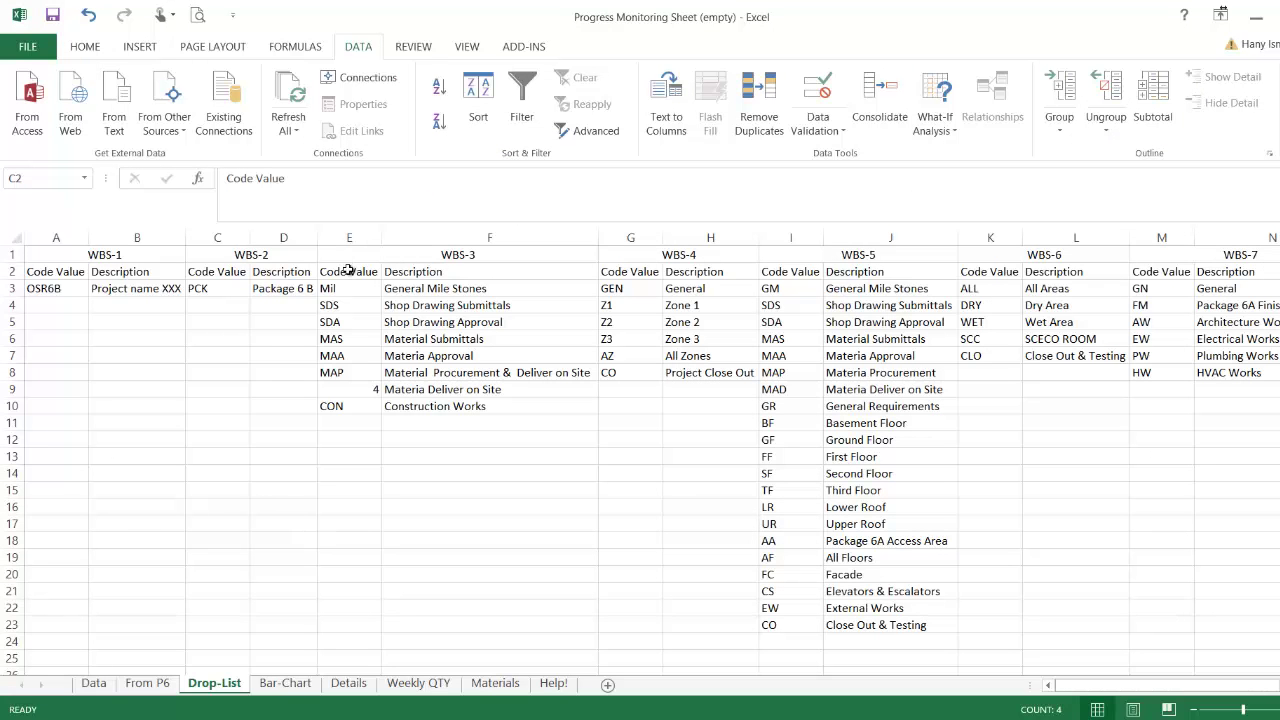
# - In Excel, paste the copied type-of-work codes under WBS-3 at cell E2 of the Drop-List sheet
pyautogui.click(348, 271)
pyautogui.rightClick(348, 271)
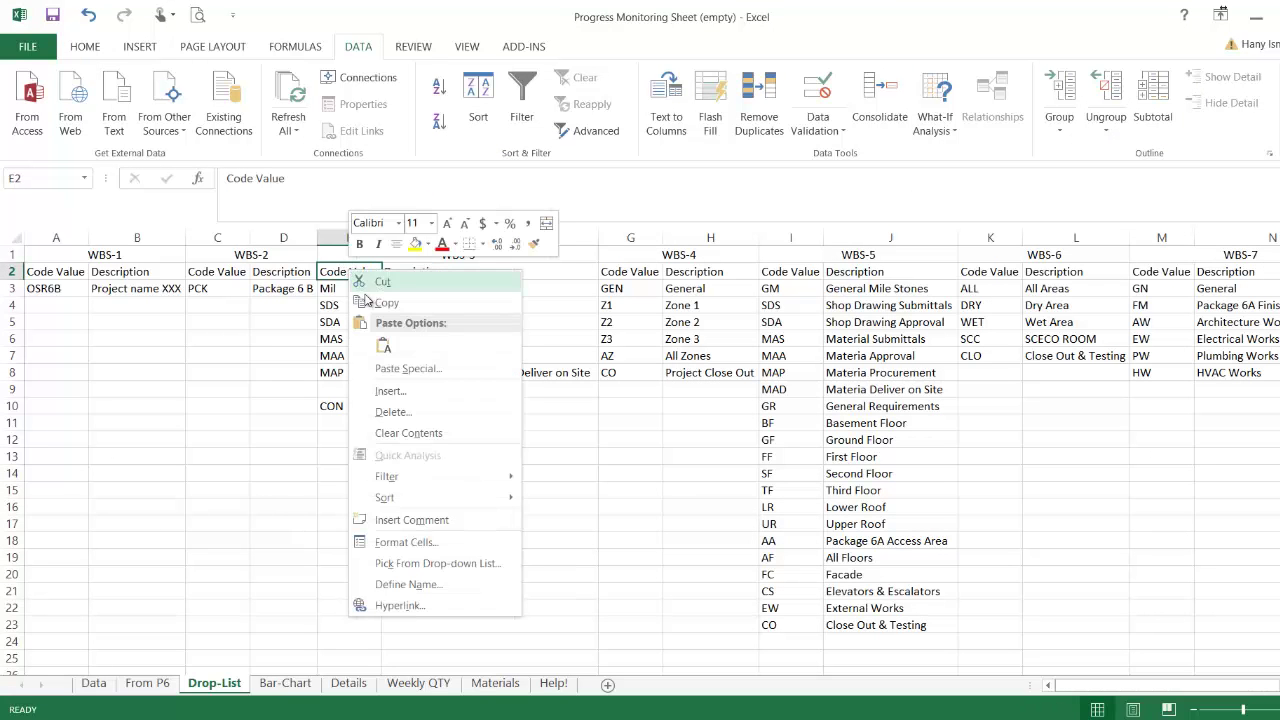
pyautogui.click(383, 345)
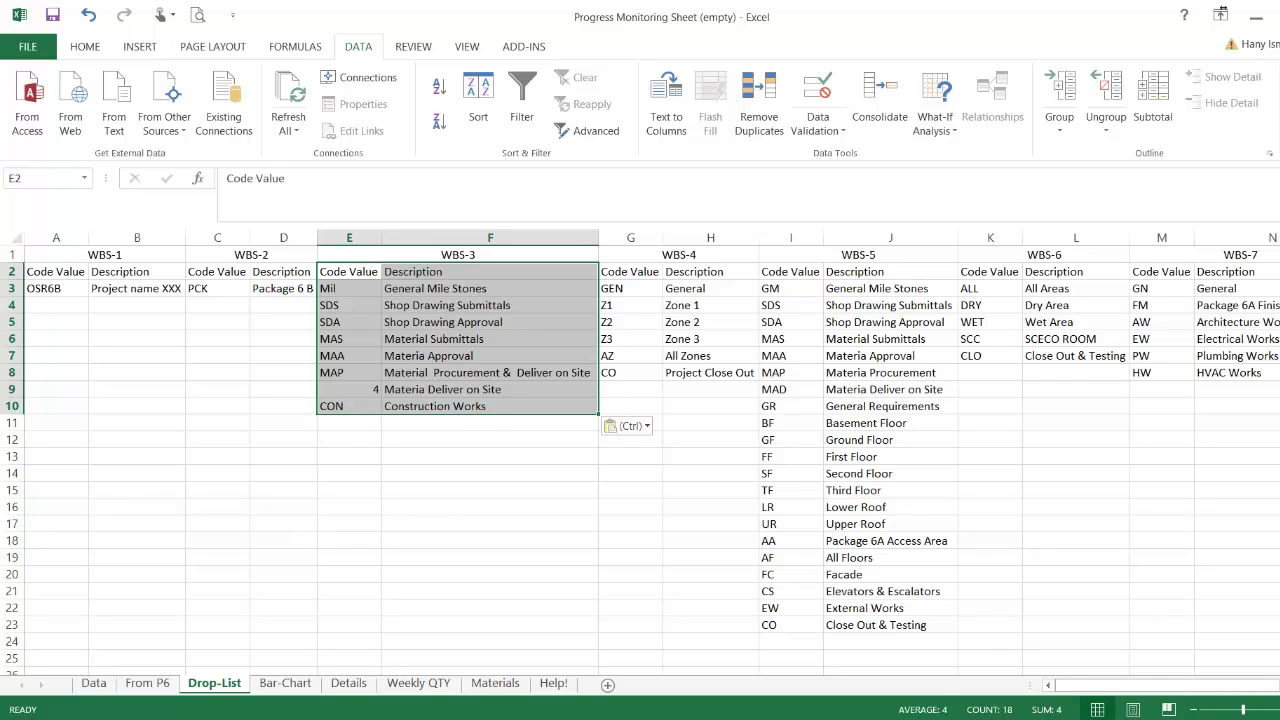
# - Switch to Primavera P6 and copy all values of the activity code RD1 - B1 - 5zone, from GEN to CO
pyautogui.hotkey('alt', 'Tab')
pyautogui.click(480, 168)
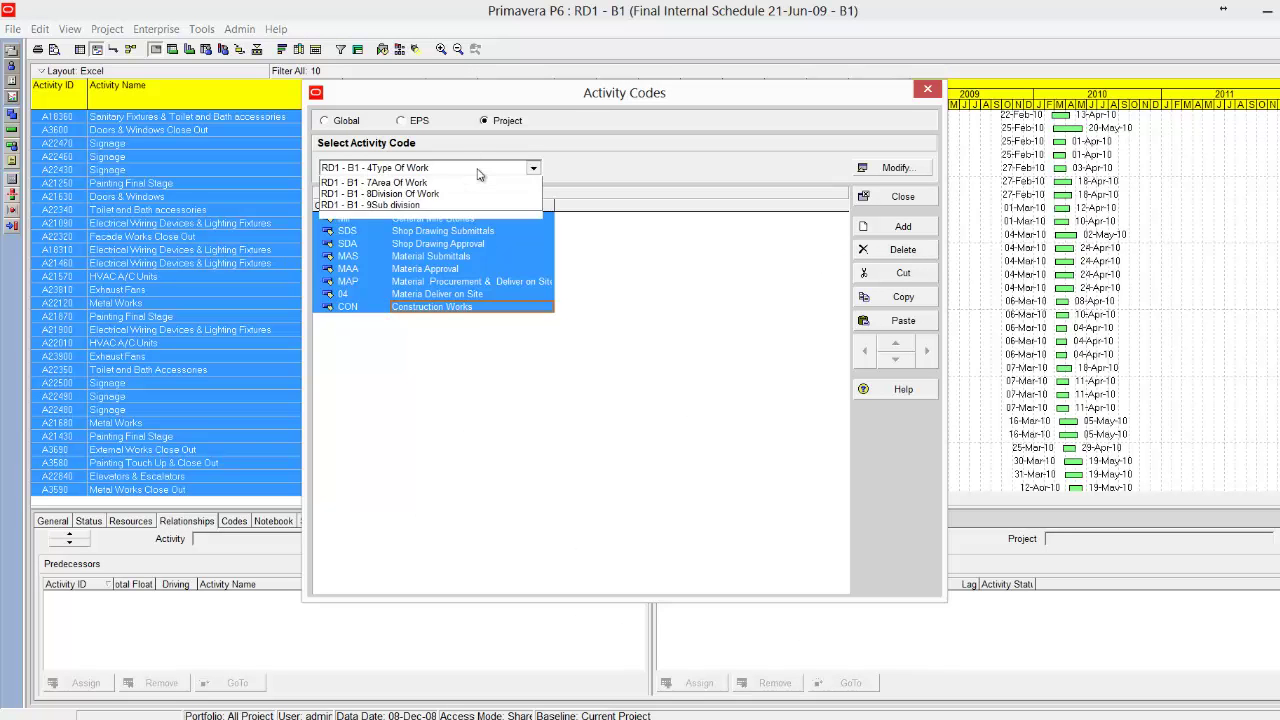
pyautogui.click(418, 216)
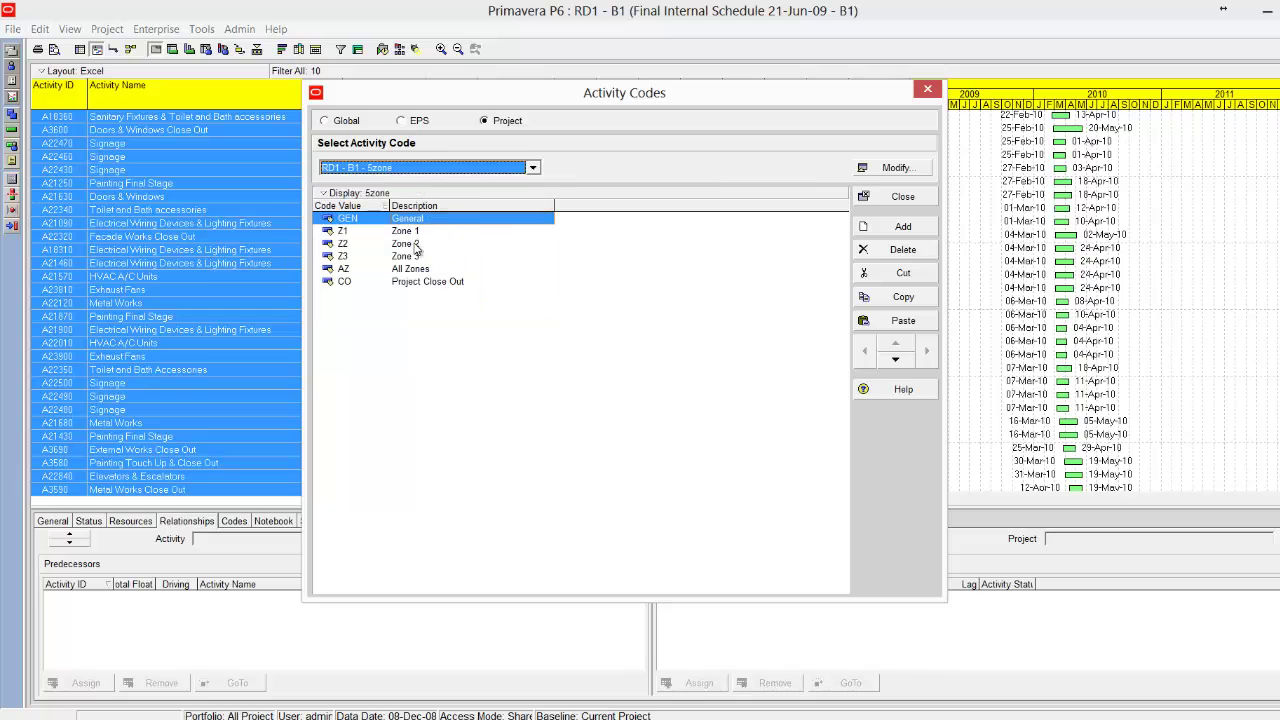
pyautogui.keyDown('shift'); pyautogui.click(428, 285); pyautogui.keyUp('shift')
pyautogui.rightClick(428, 285)
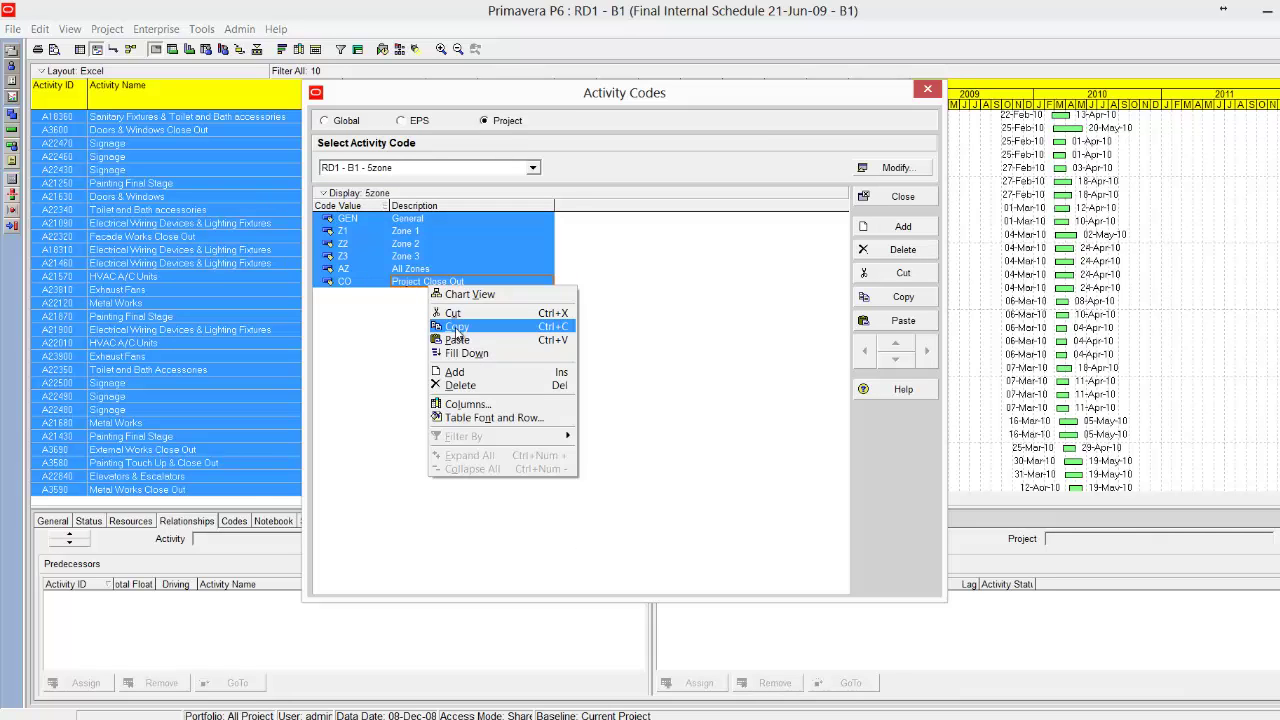
pyautogui.click(455, 328)
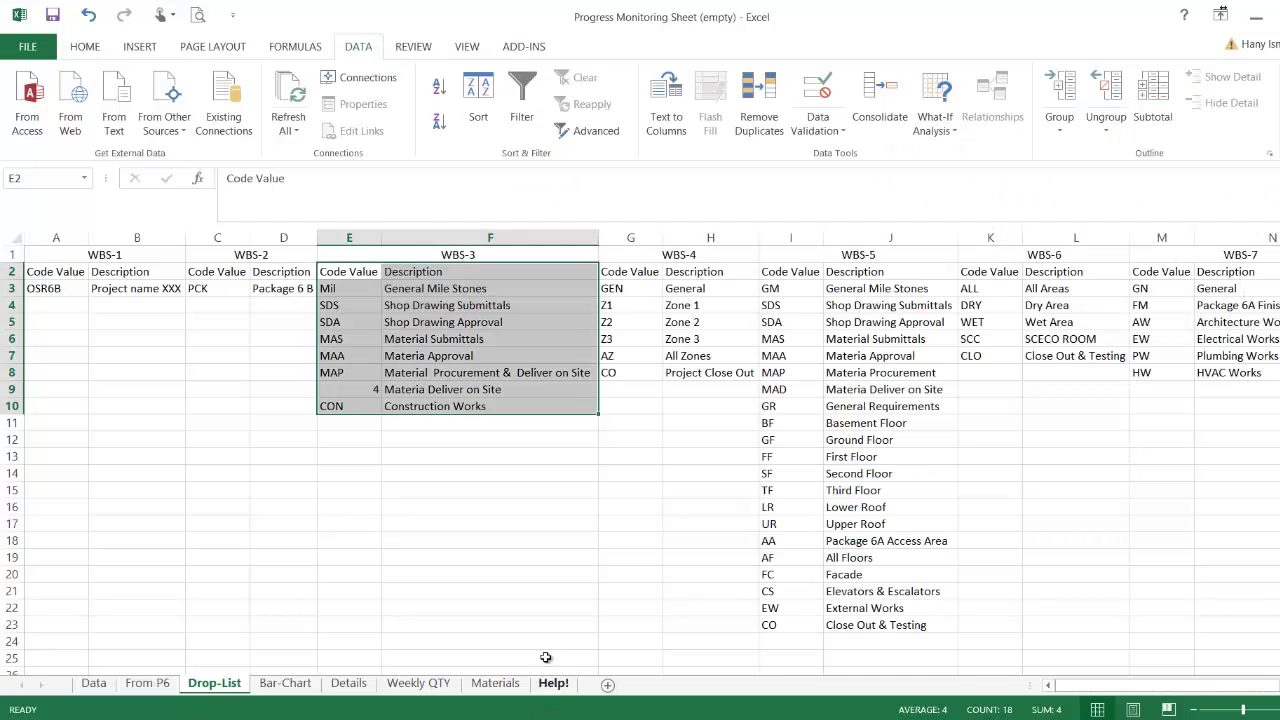
# - In Excel, paste the copied zone codes under WBS-4 at cell G2 of the Drop-List sheet
pyautogui.click(613, 272)
pyautogui.rightClick(613, 272)
pyautogui.click(653, 345)
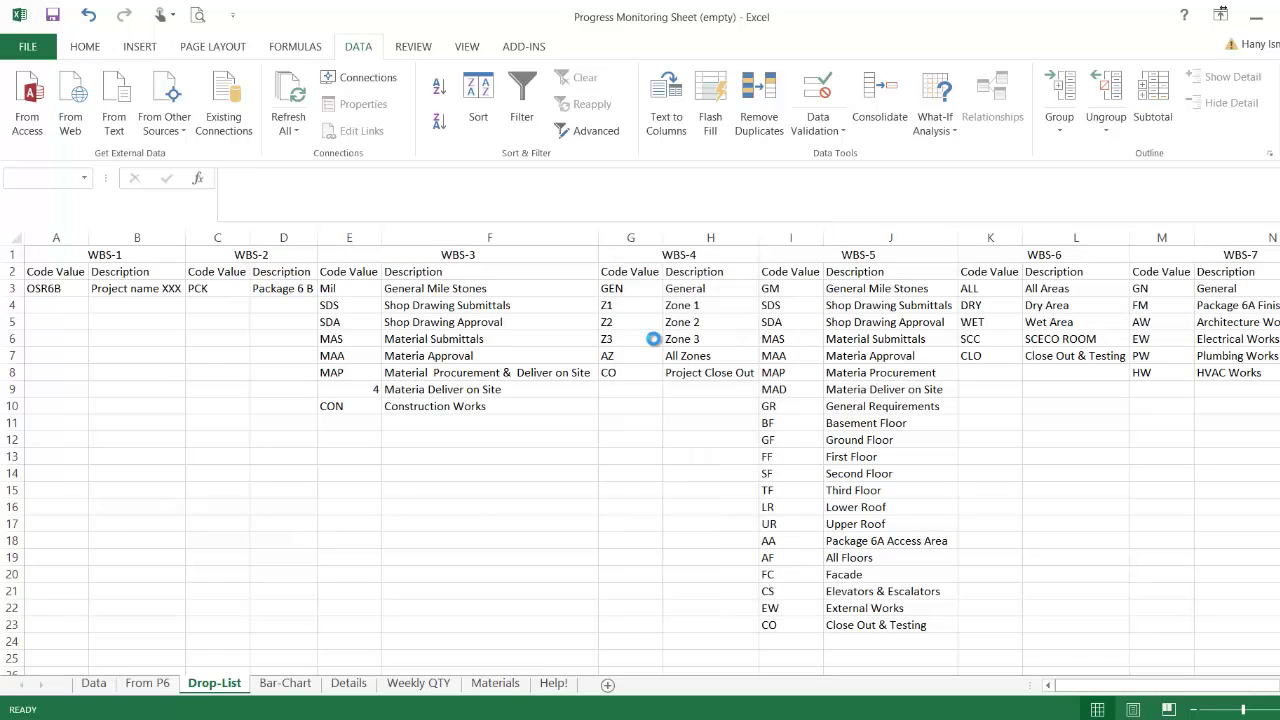
# - Switch to Primavera P6 and copy all values of the activity code RD1 - B1 - 6Floor, from GM to CO
pyautogui.click(553, 665)
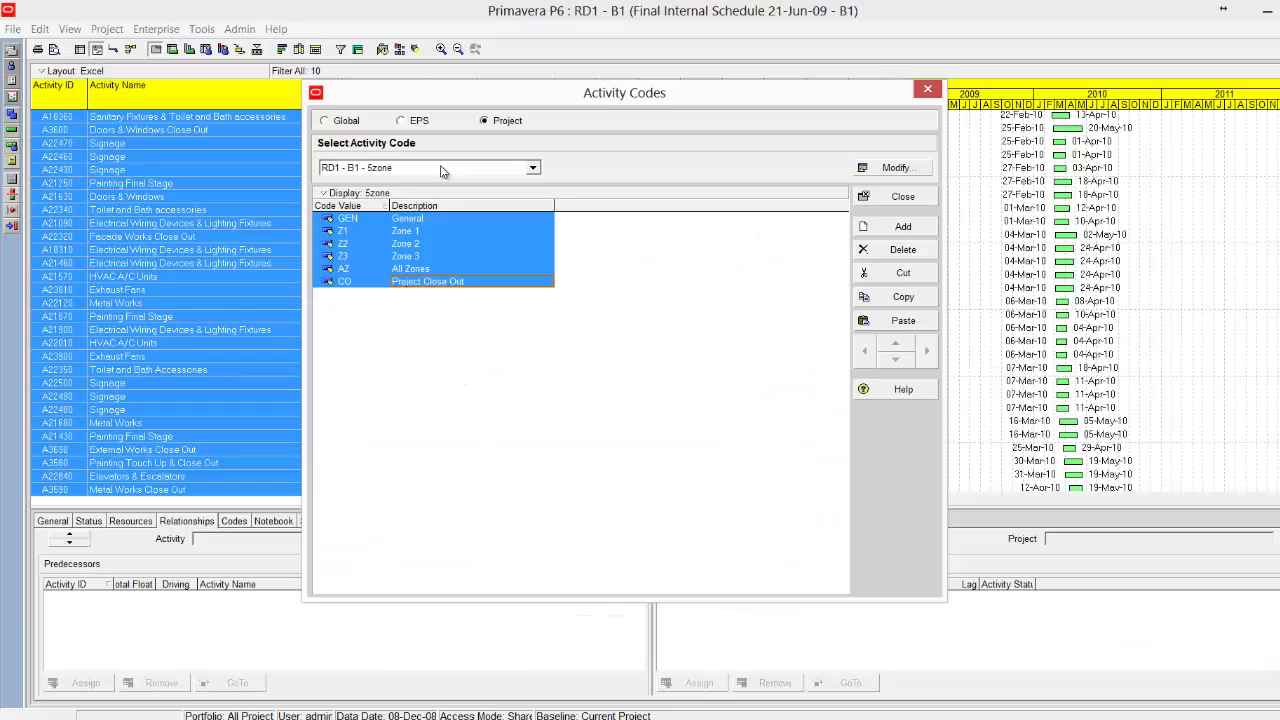
pyautogui.click(443, 171)
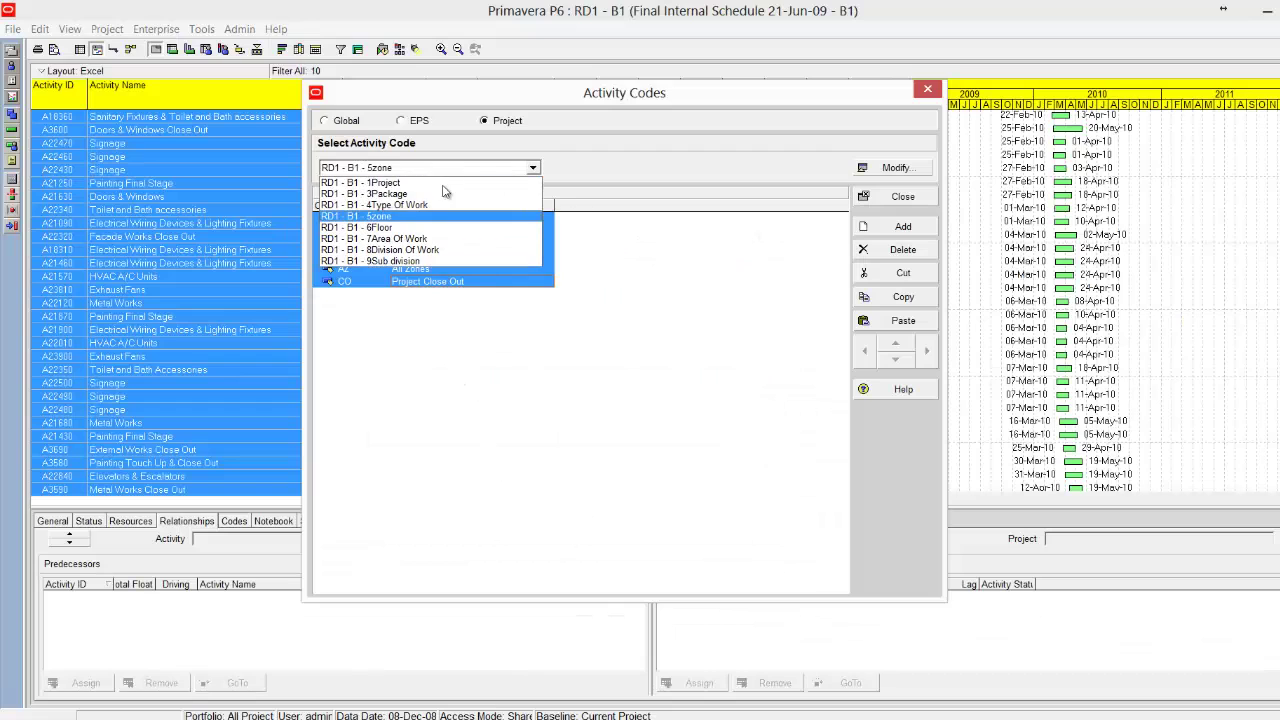
pyautogui.click(441, 230)
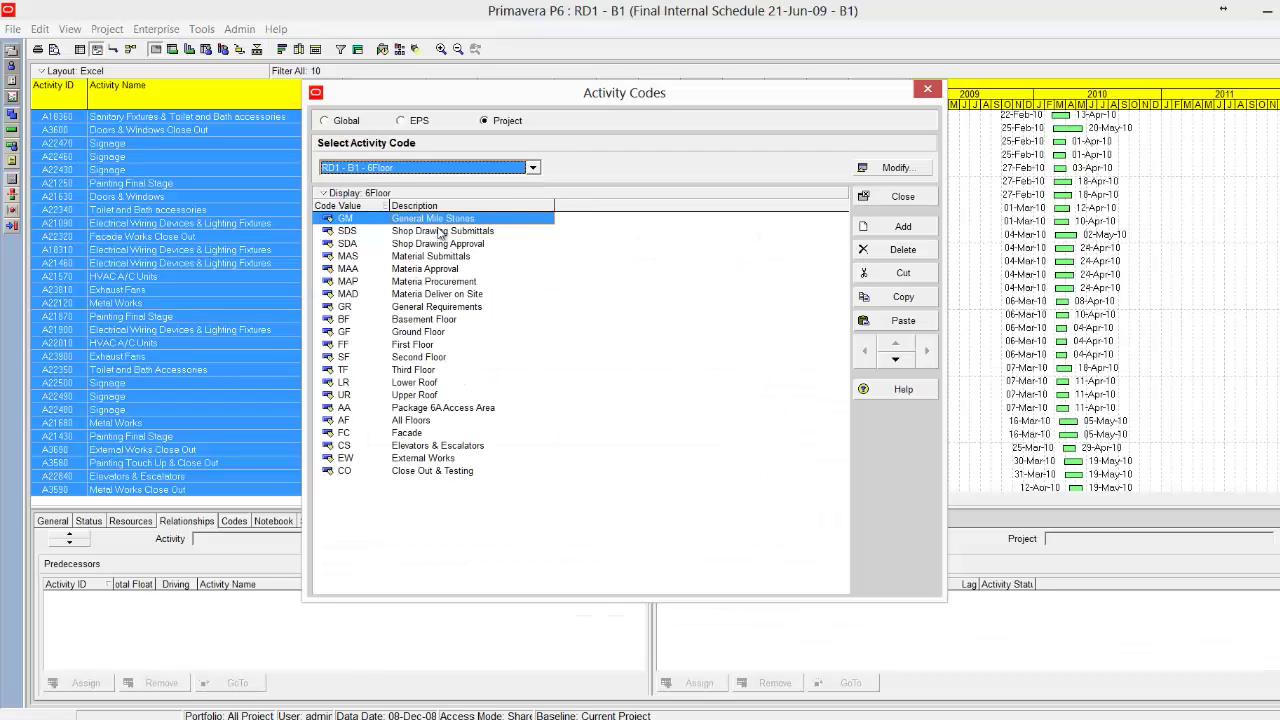
pyautogui.keyDown('shift'); pyautogui.click(460, 471); pyautogui.keyUp('shift')
pyautogui.rightClick(455, 472)
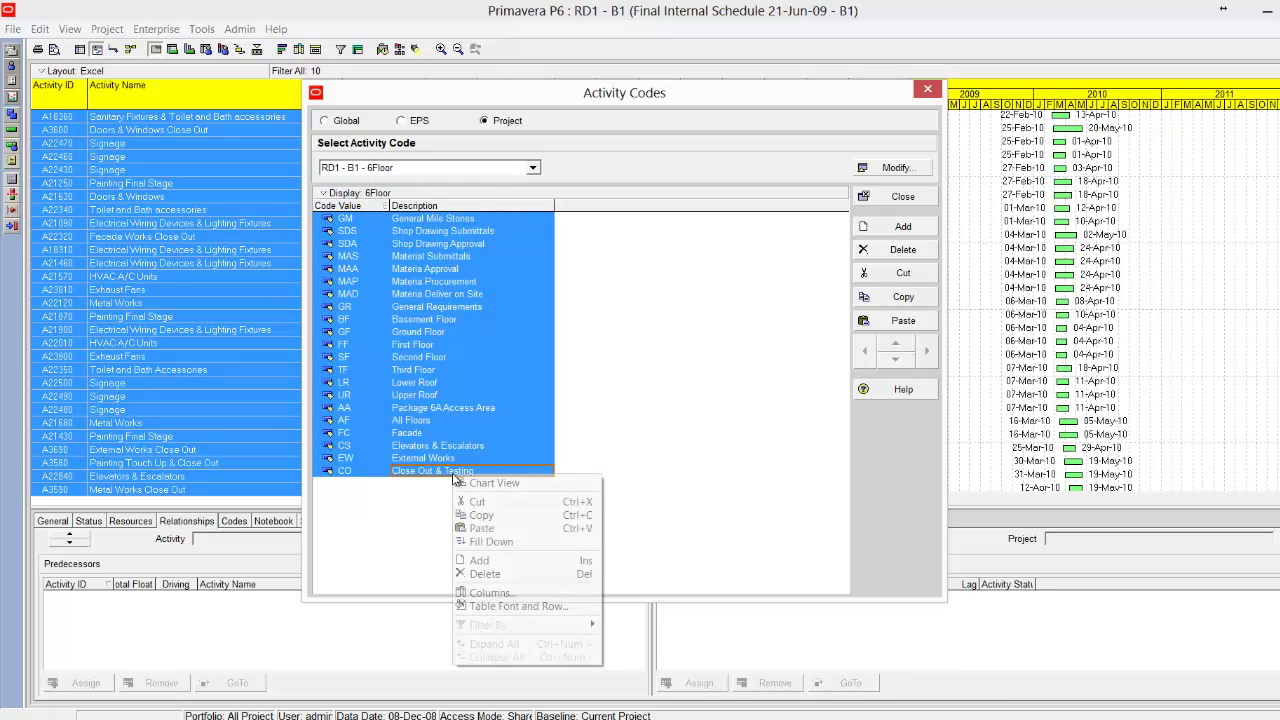
pyautogui.click(492, 515)
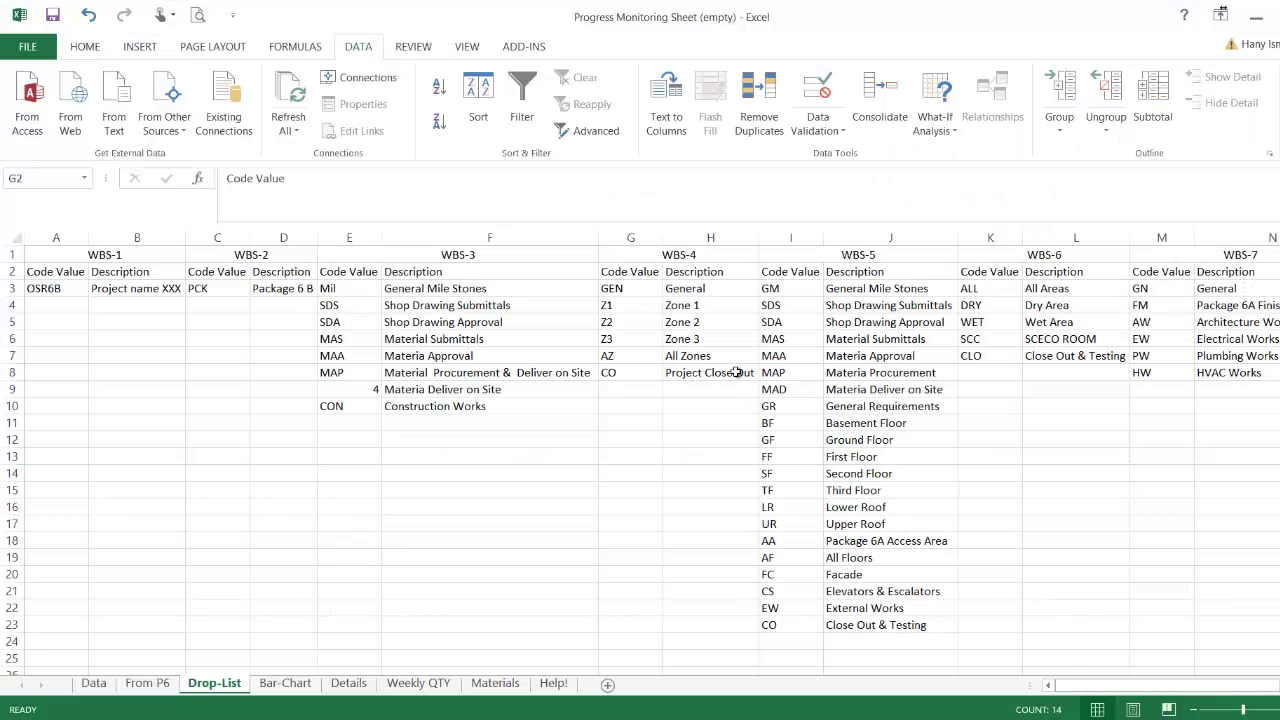
# - In Excel, paste the copied floor codes under WBS-5 at cell I2 of the Drop-List sheet
pyautogui.click(777, 272)
pyautogui.hotkey('ctrl', 'shift', 'Down')
pyautogui.rightClick(777, 268)
pyautogui.click(817, 341)
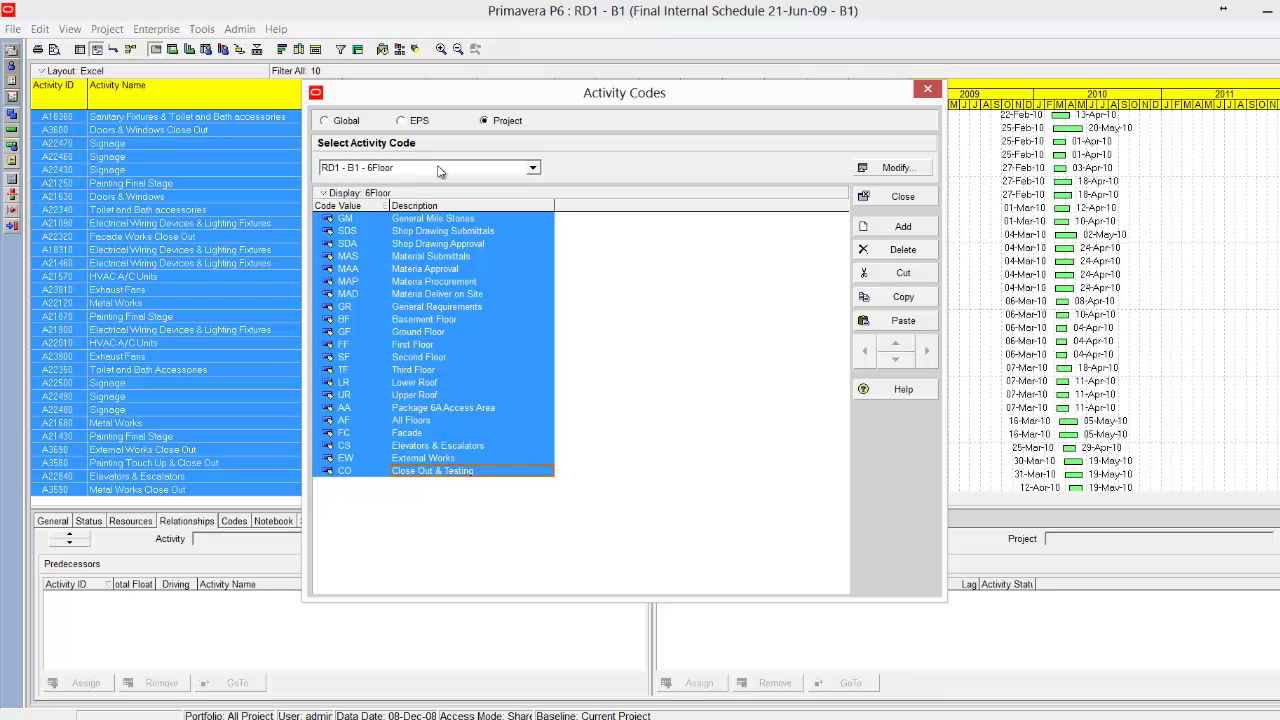
# - In Primavera P6, copy all values of the activity code RD1 - B1 - 7Area Of Work, from ALL to CLO
pyautogui.click(437, 171)
pyautogui.click(446, 248)
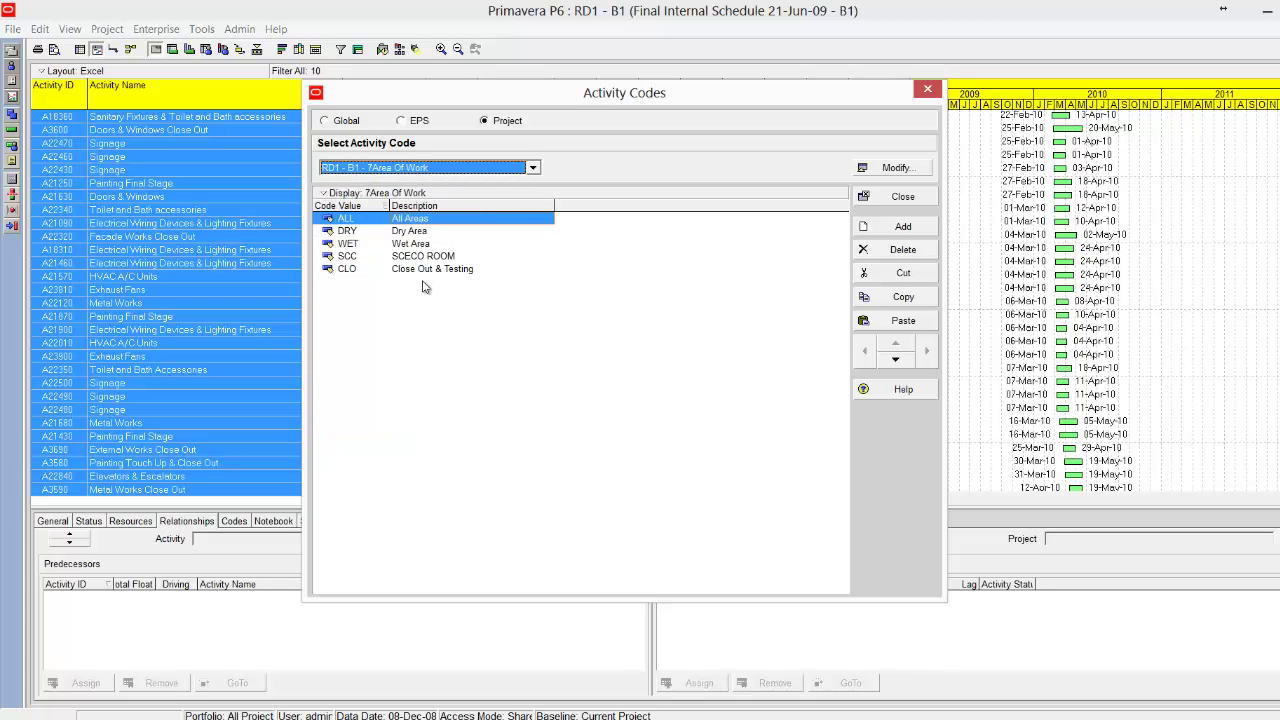
pyautogui.keyDown('shift'); pyautogui.click(426, 269); pyautogui.keyUp('shift')
pyautogui.rightClick(426, 268)
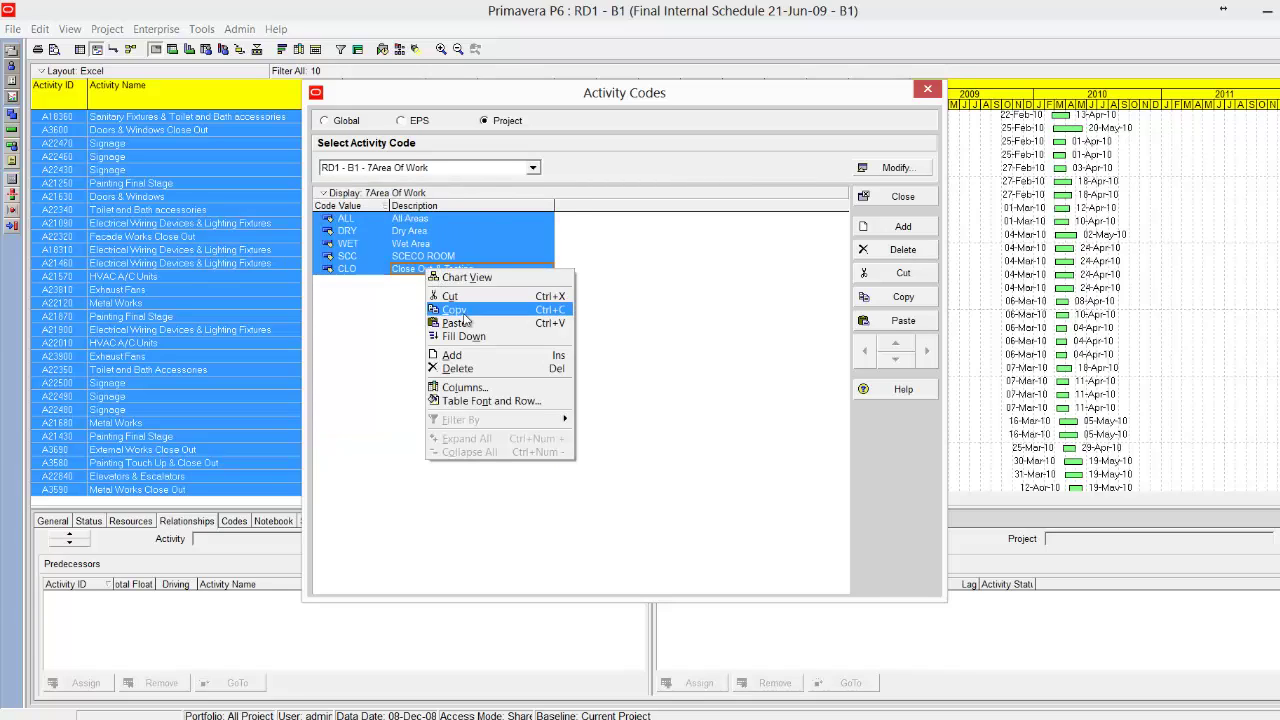
pyautogui.click(452, 307)
# - Switch to Excel and paste the copied area-of-work codes under WBS-6 at cell K2 of the Drop-List sheet
pyautogui.hotkey('alt', 'Tab')
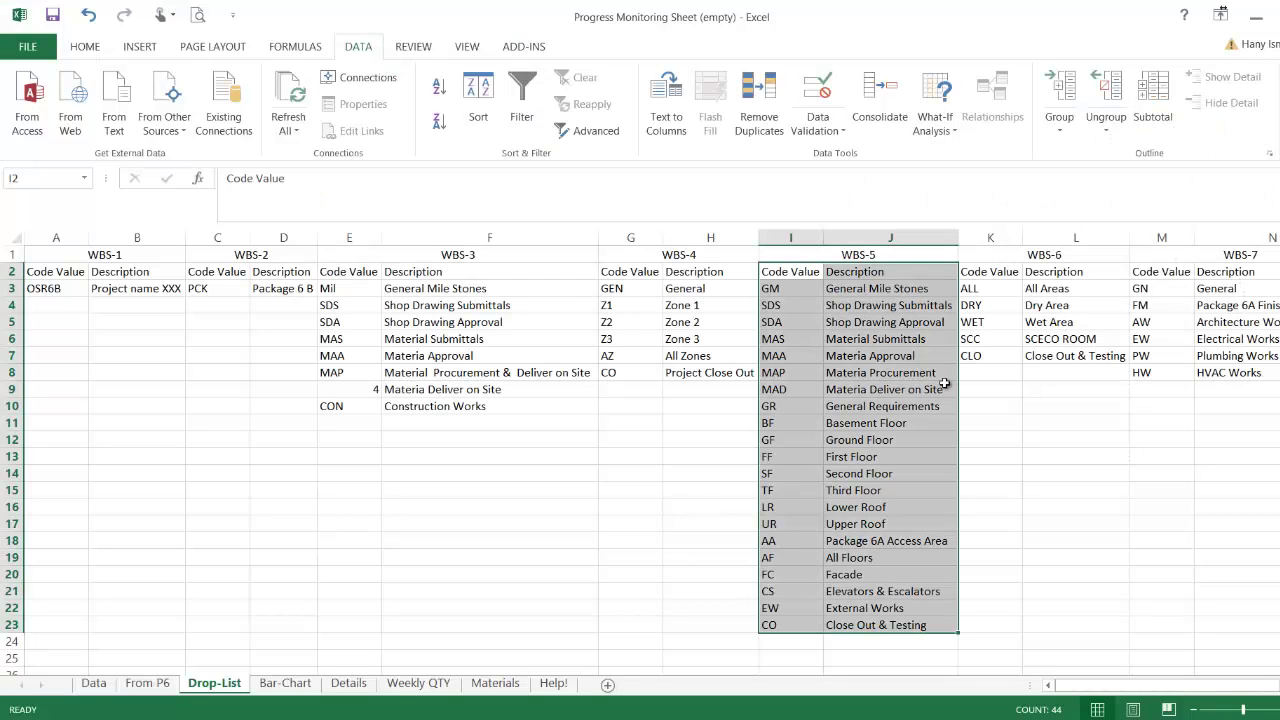
pyautogui.click(980, 275)
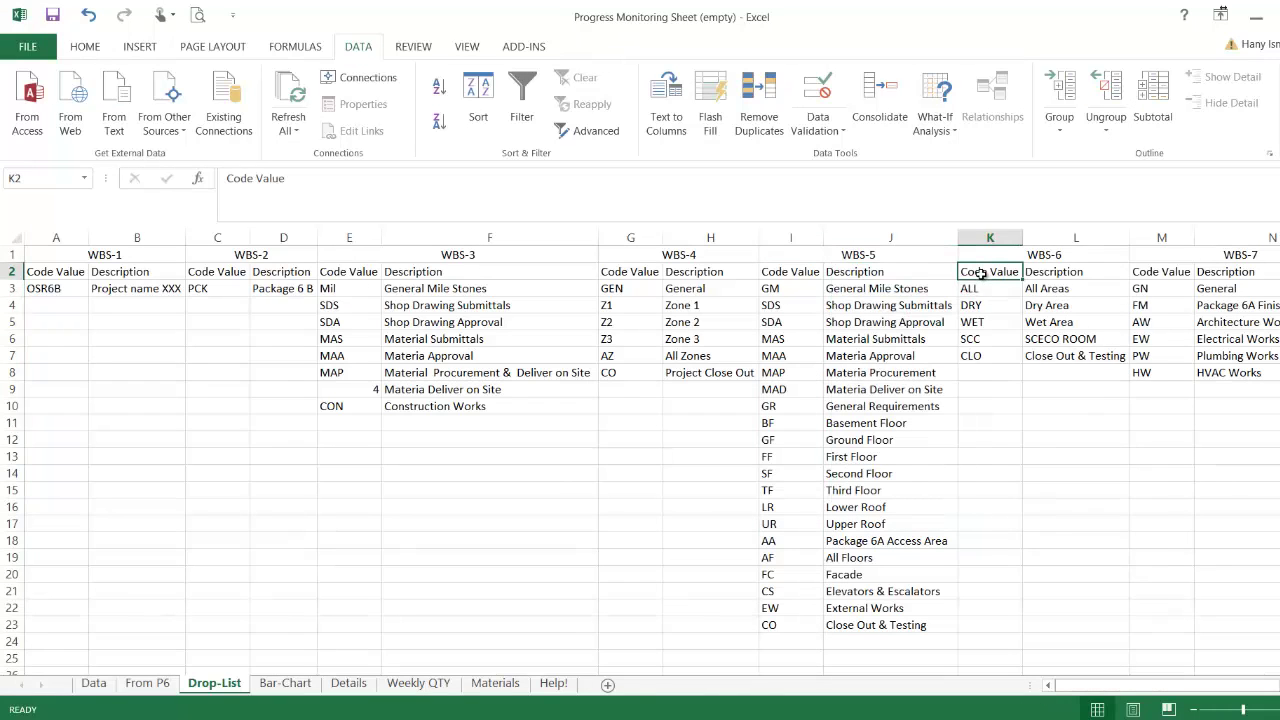
pyautogui.rightClick(984, 276)
pyautogui.click(1018, 348)
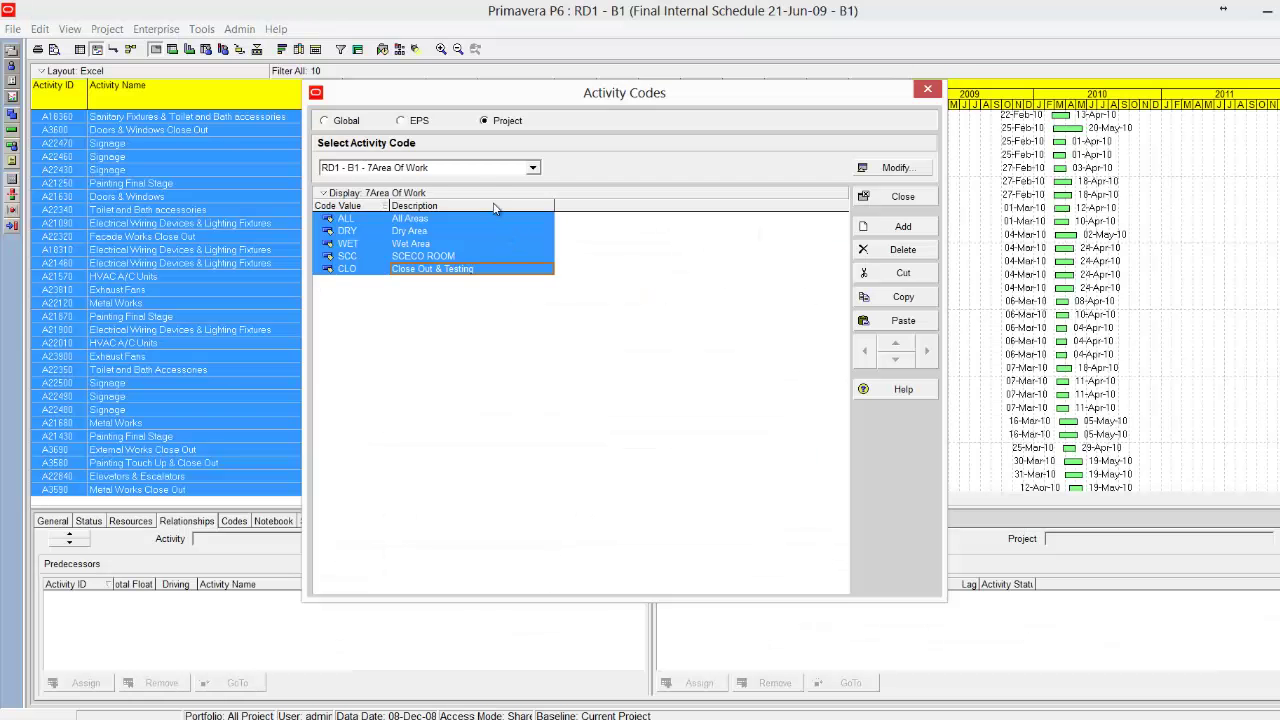
# - In Primavera P6, copy all values of the activity code RD1 - B1 - 8Division Of Work, from GN to HW
pyautogui.click(487, 168)
pyautogui.click(482, 249)
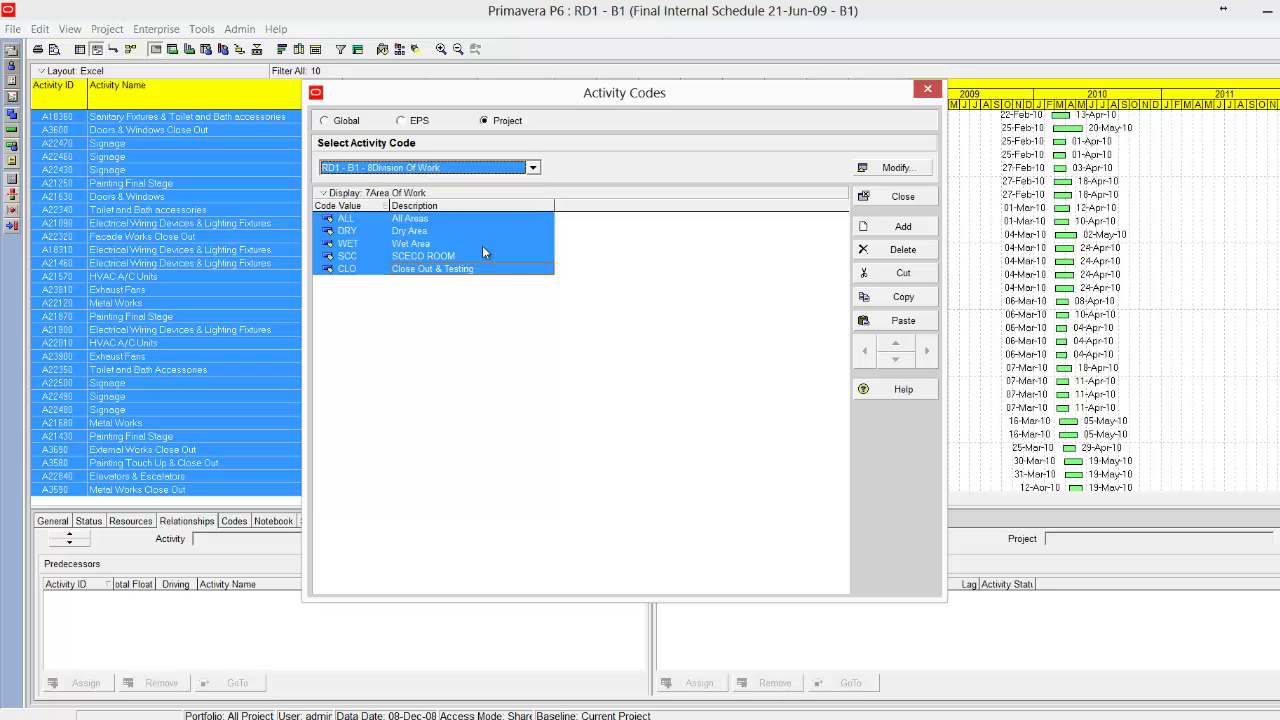
pyautogui.keyDown('shift'); pyautogui.click(437, 283); pyautogui.keyUp('shift')
pyautogui.rightClick(437, 284)
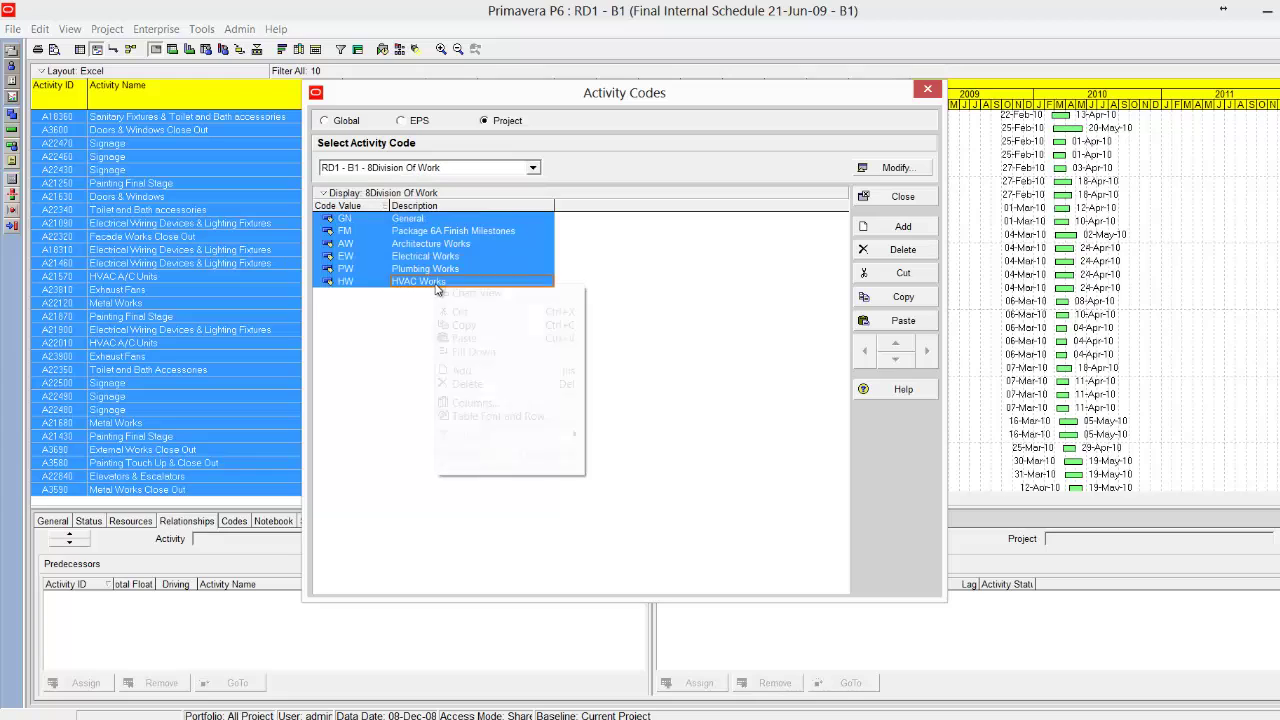
pyautogui.click(462, 325)
pyautogui.click(898, 619)
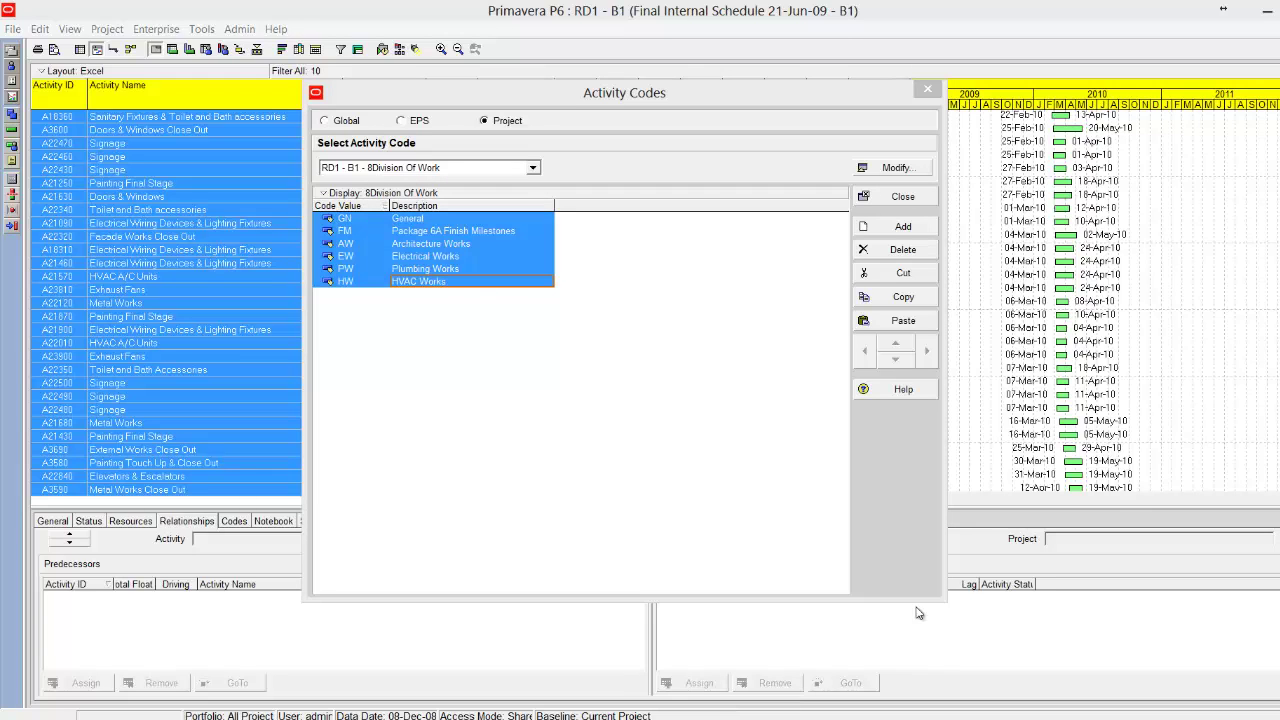
# - Switch to Excel and paste the copied division-of-work codes under WBS-7 at cell M2 of the Drop-List sheet
pyautogui.hotkey('alt', 'Tab')
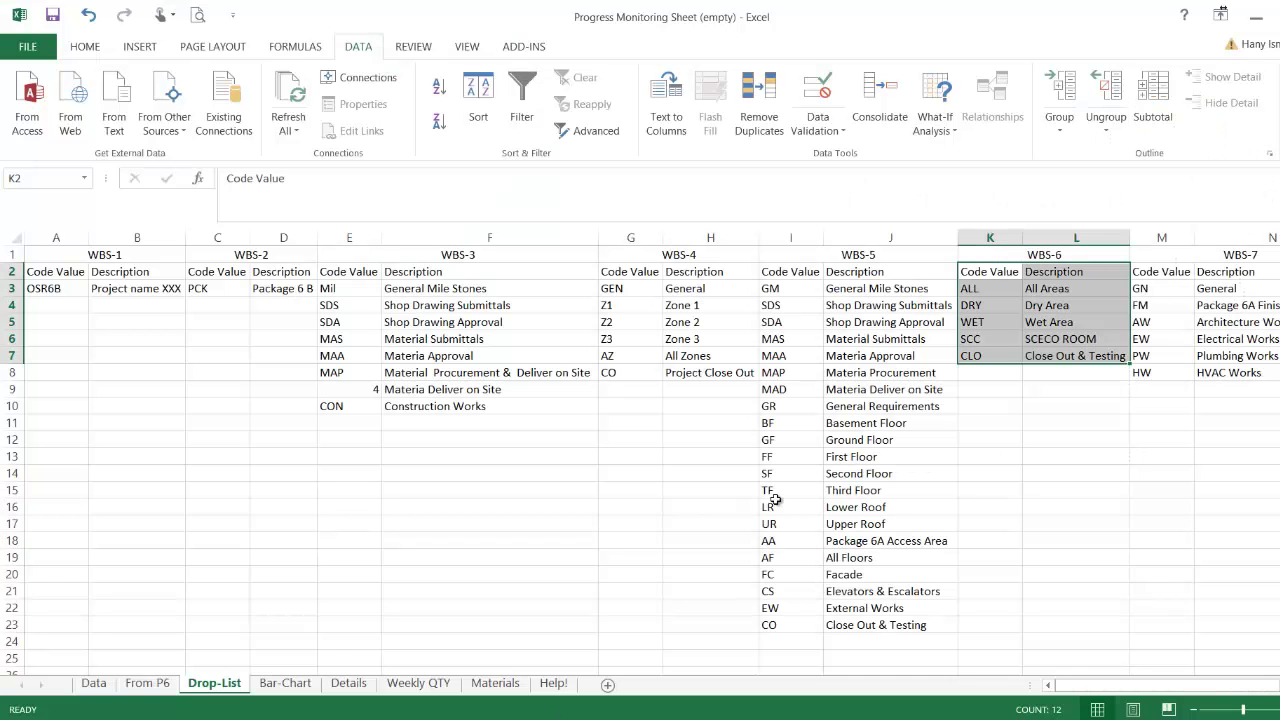
pyautogui.click(1146, 274)
pyautogui.rightClick(1148, 277)
pyautogui.click(1187, 352)
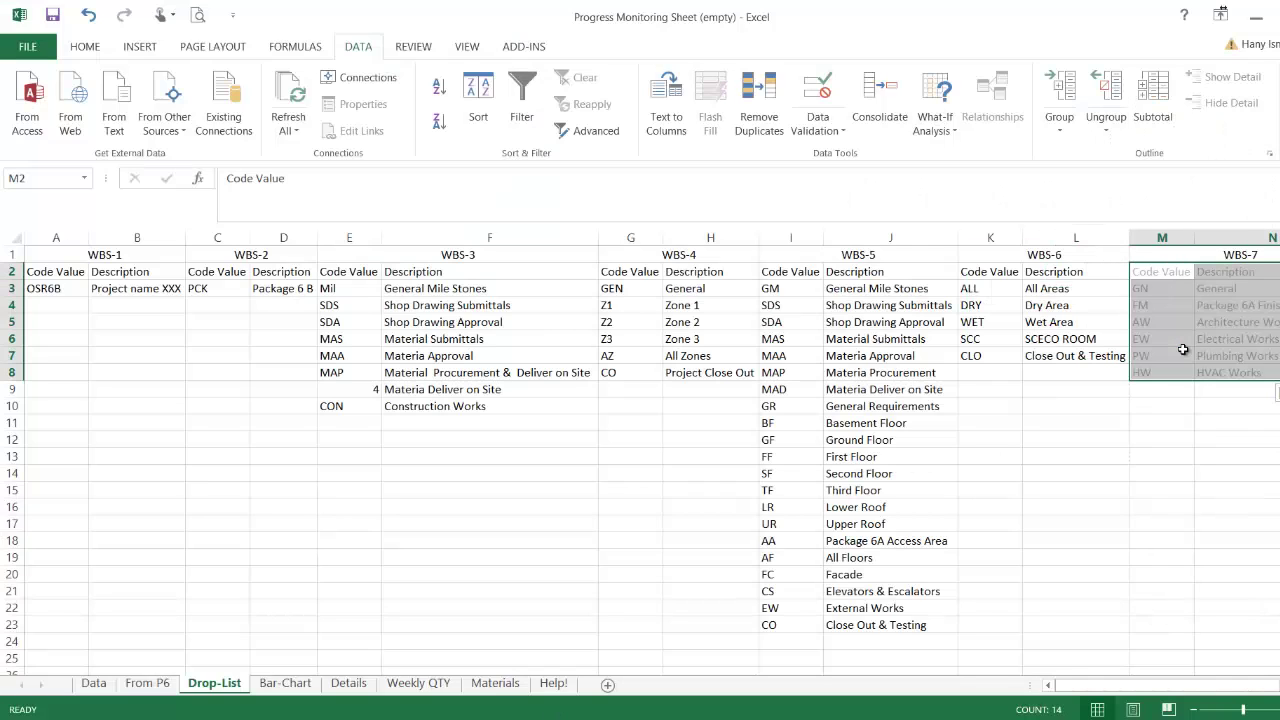
# - Examine the Data sheet's S.N to WBS-L7 columns against the From P6 sheet, and review the activity rows down to the table's end
pyautogui.click(99, 688)
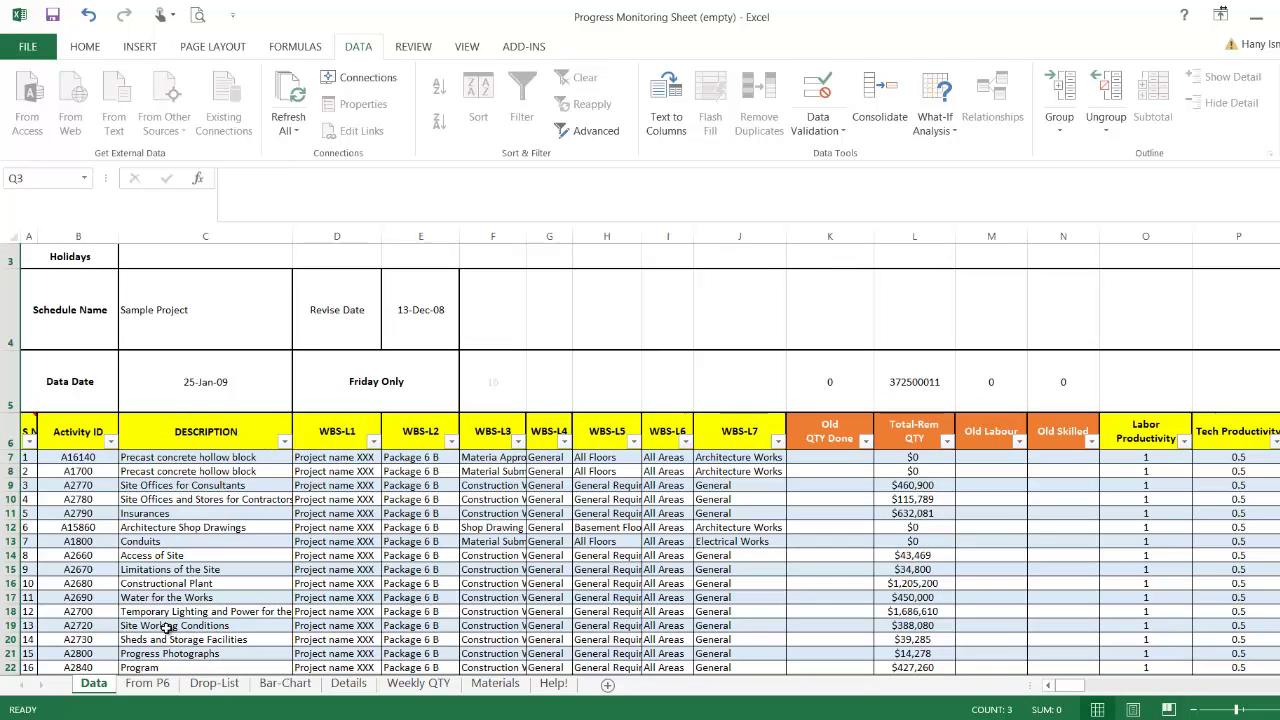
pyautogui.moveTo(33, 425); pyautogui.dragTo(725, 428)
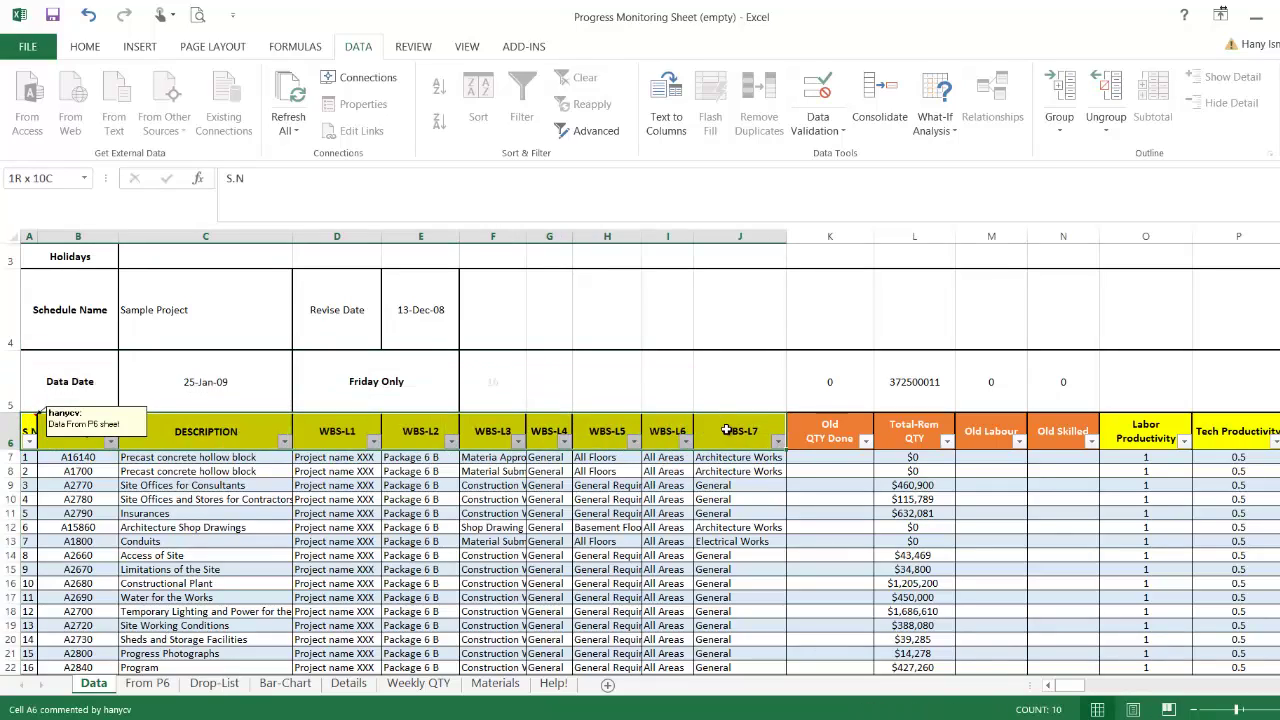
pyautogui.click(148, 683)
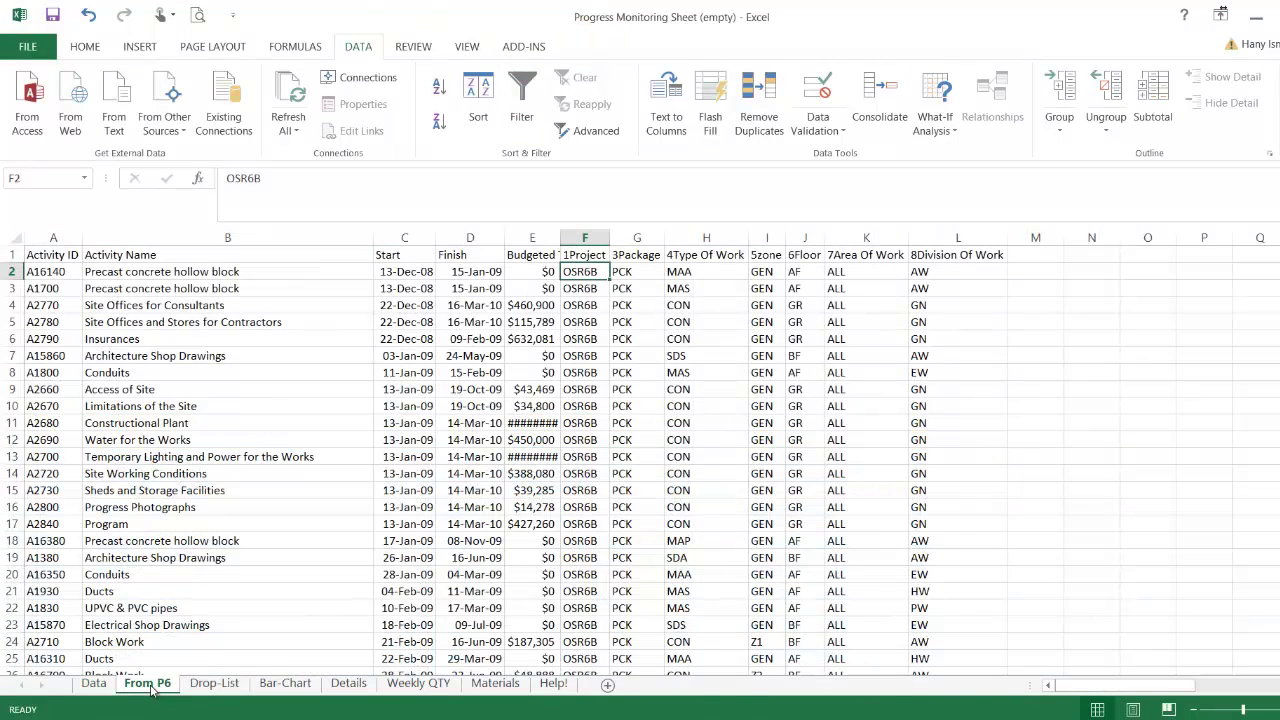
pyautogui.click(94, 683)
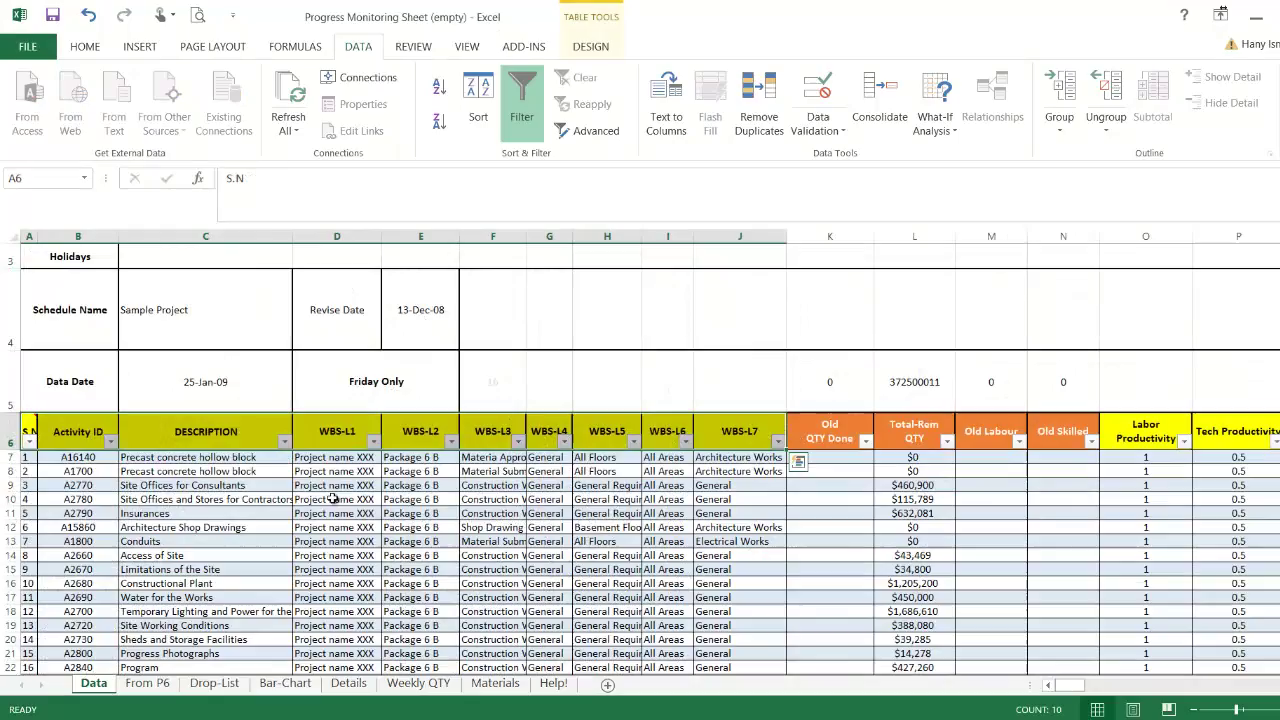
pyautogui.scroll(-10, 276, 503)
pyautogui.scroll(-20, 276, 503)
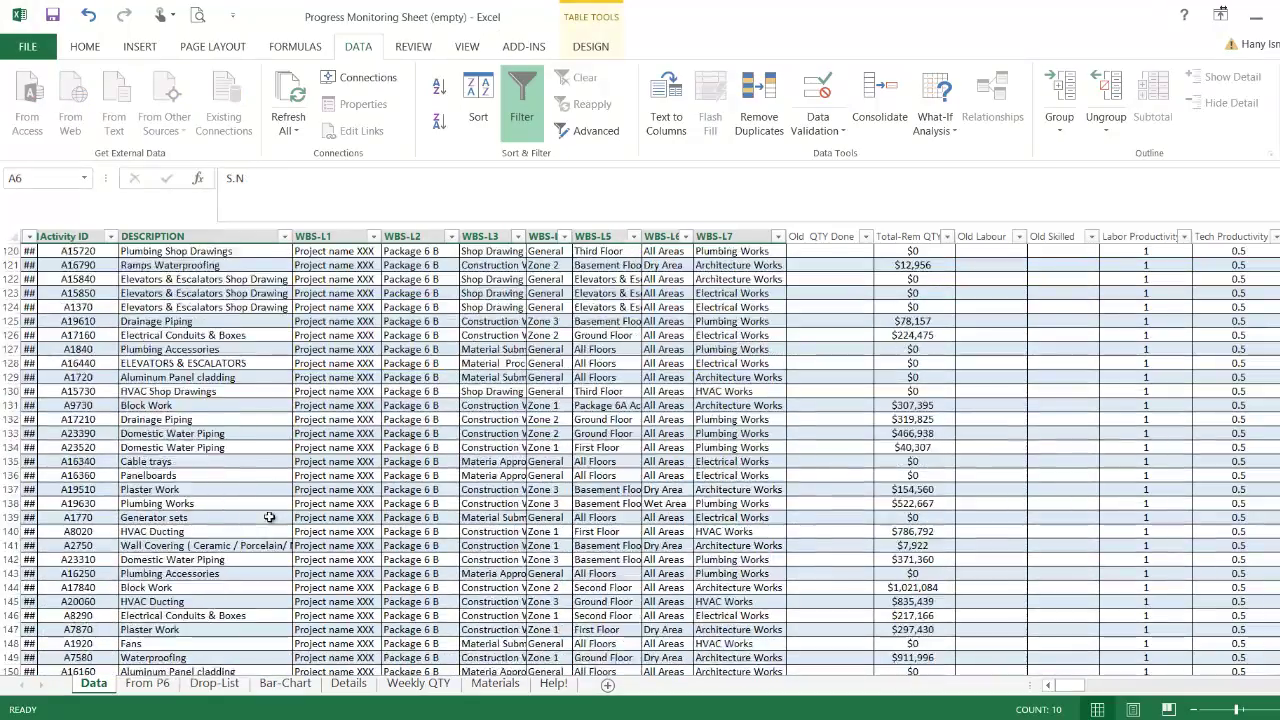
pyautogui.scroll(-5, 315, 503)
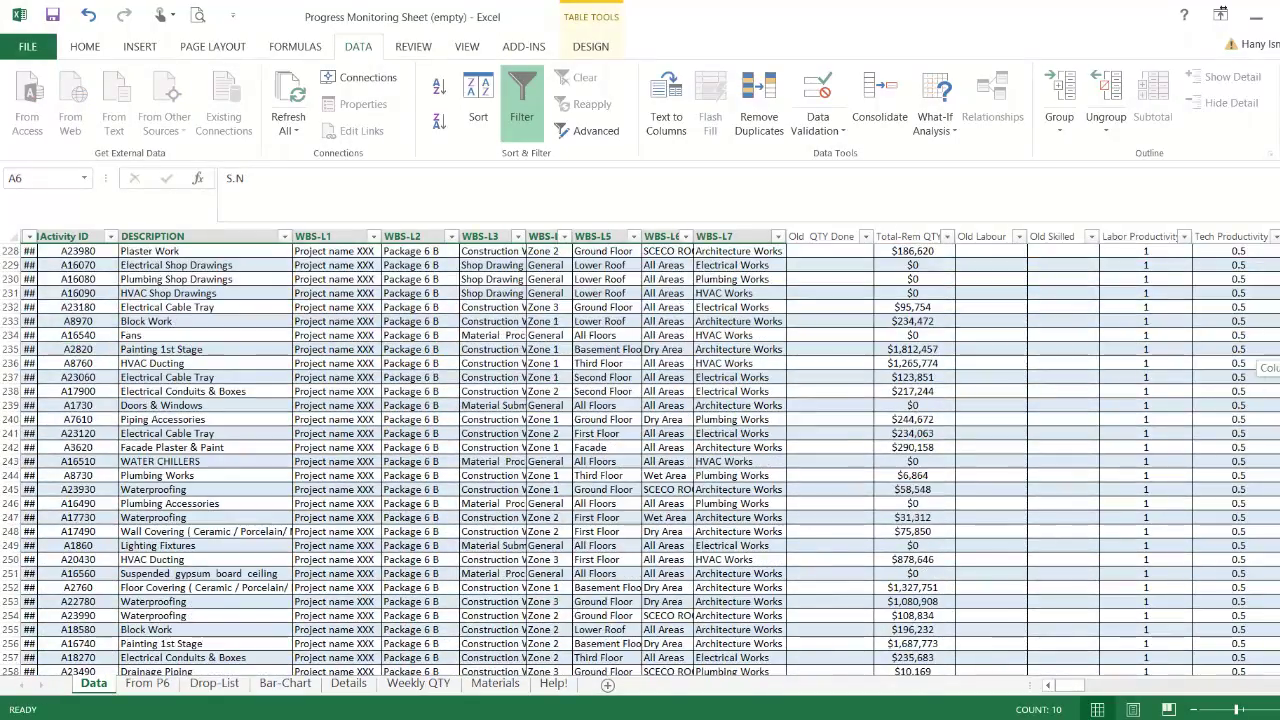
pyautogui.scroll(-20, 640, 460)
pyautogui.scroll(-20, 640, 460)
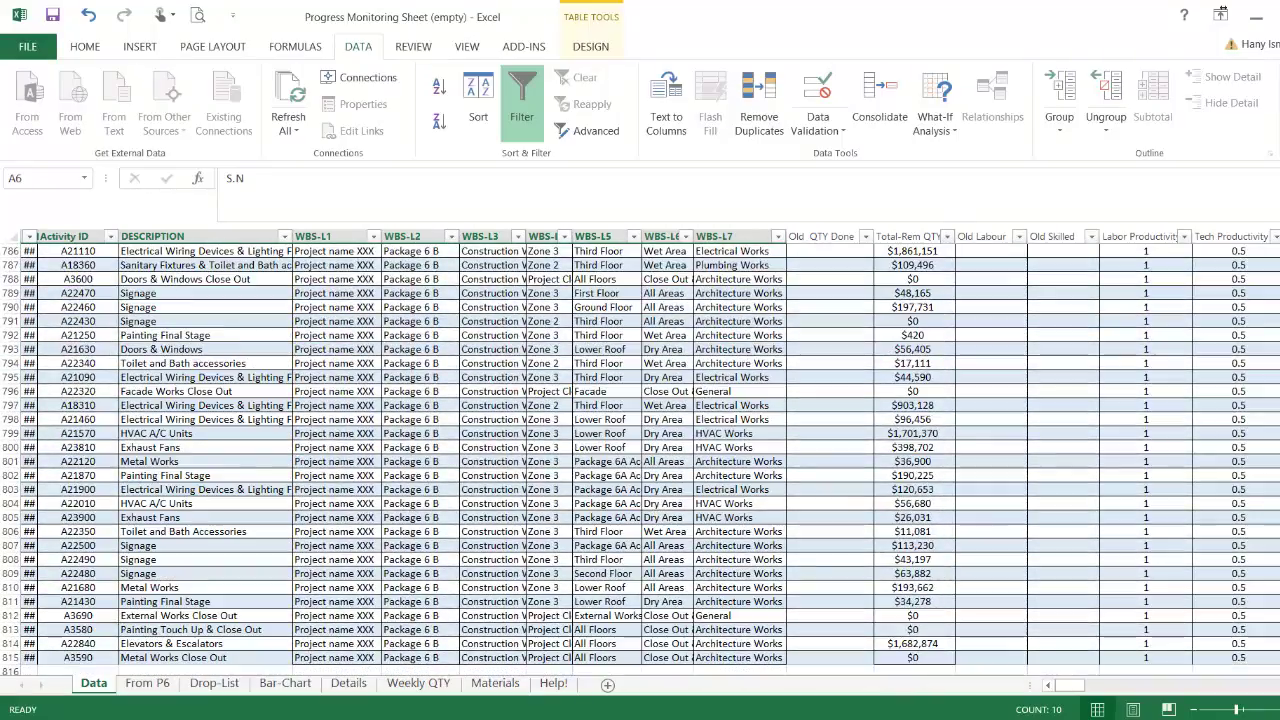
pyautogui.scroll(-2, 986, 529)
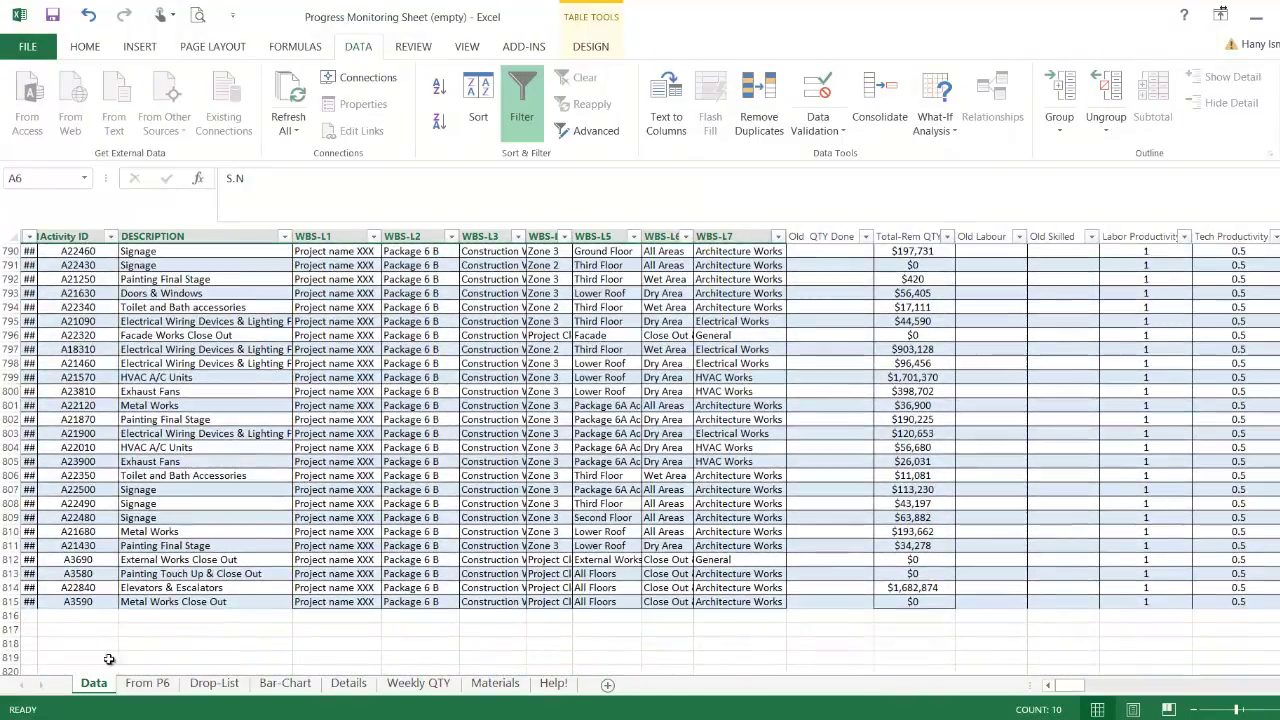
# - Extend the Data table by one row by filling the Activity ID formula from B815 down into B816
pyautogui.click(80, 601)
pyautogui.moveTo(120, 606); pyautogui.dragTo(120, 620)
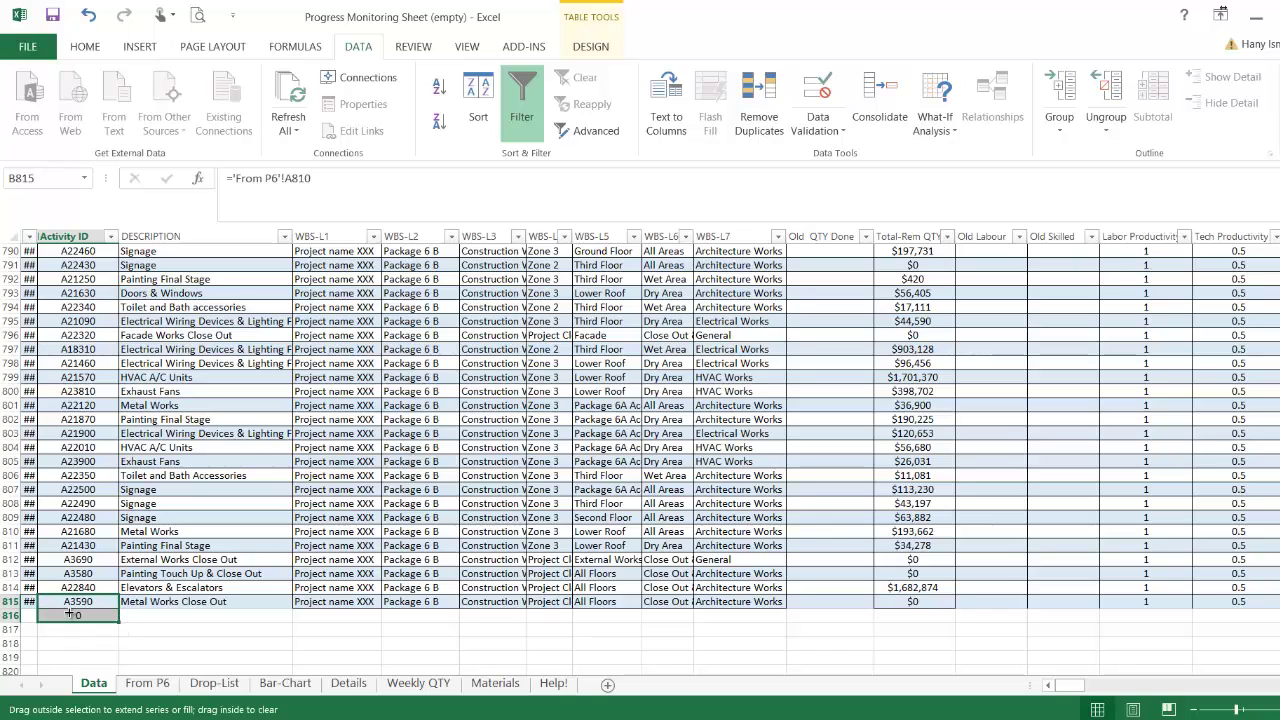
pyautogui.moveTo(70, 613); pyautogui.dragTo(70, 616)
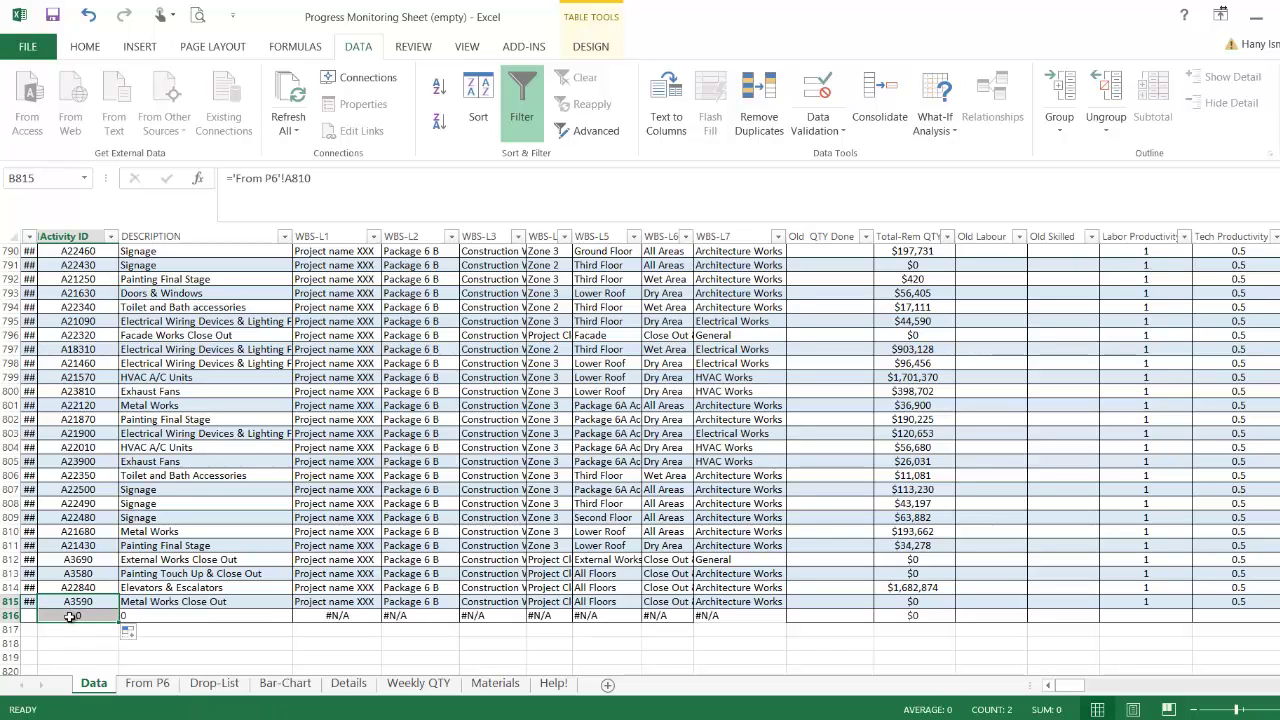
# - Delete the extra row 816 below the last activity of the Data table
pyautogui.click(16, 616)
pyautogui.rightClick(20, 617)
pyautogui.press('Escape')
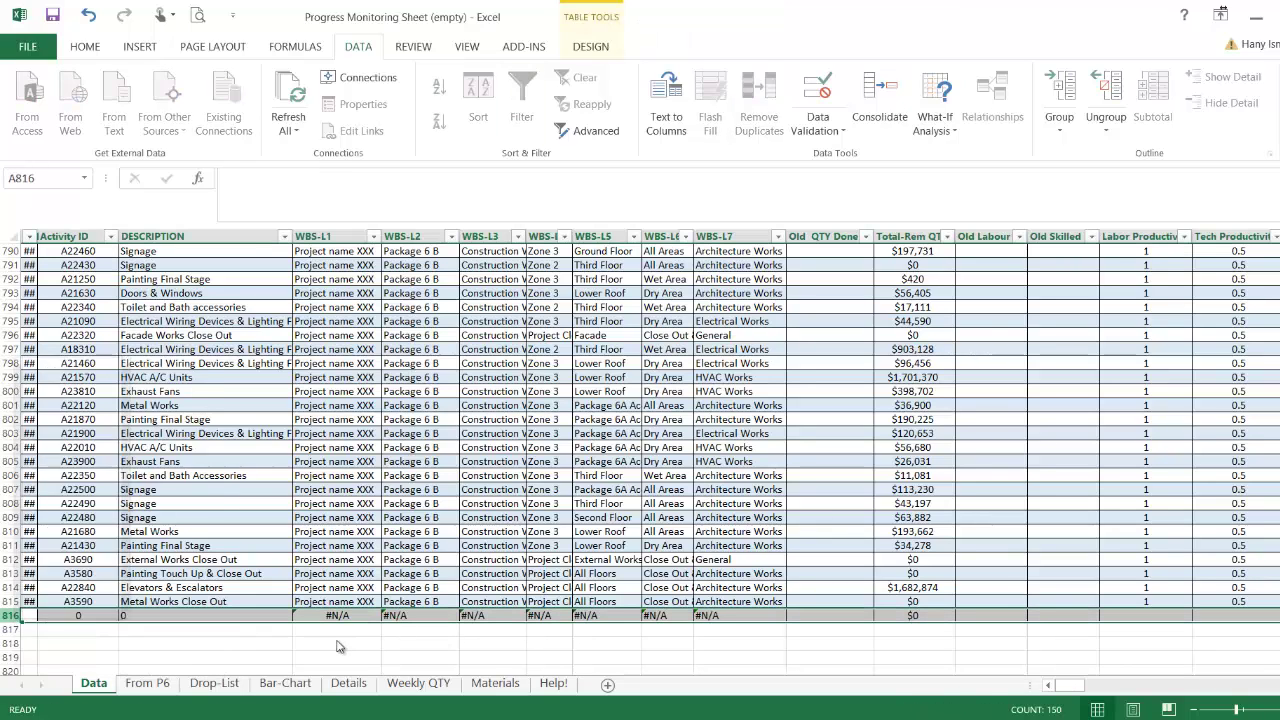
pyautogui.rightClick(18, 614)
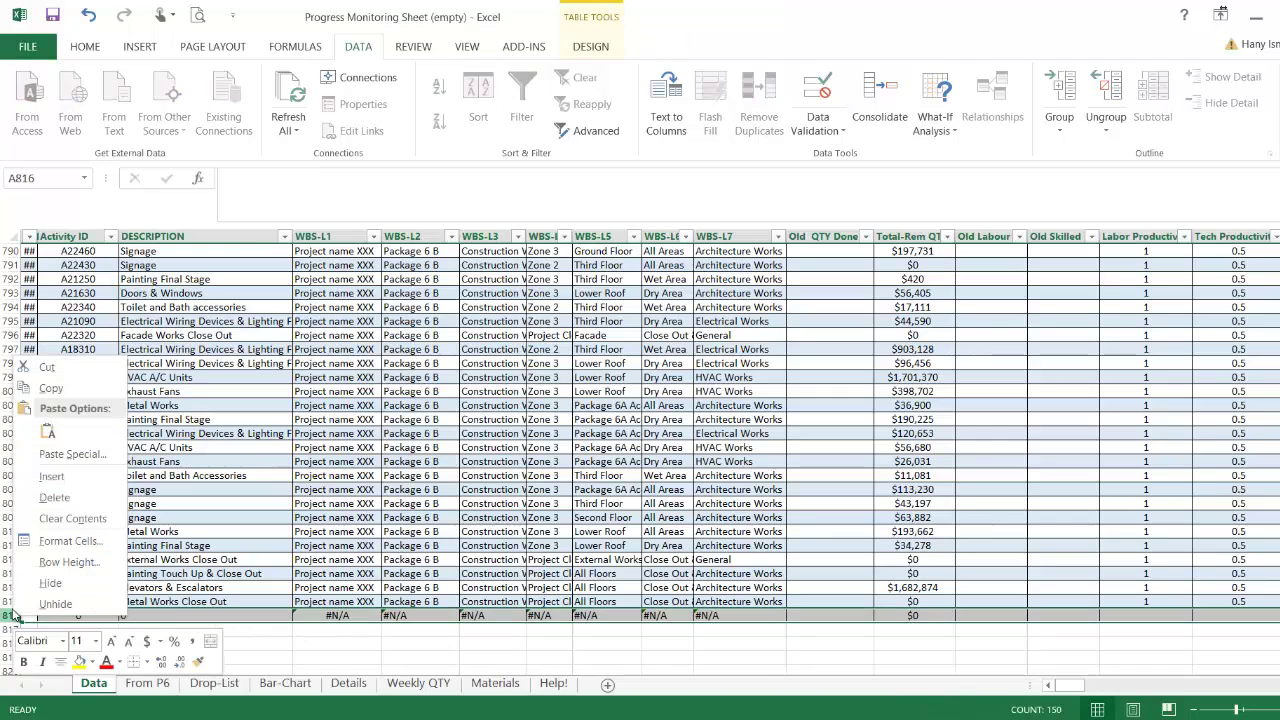
pyautogui.click(53, 500)
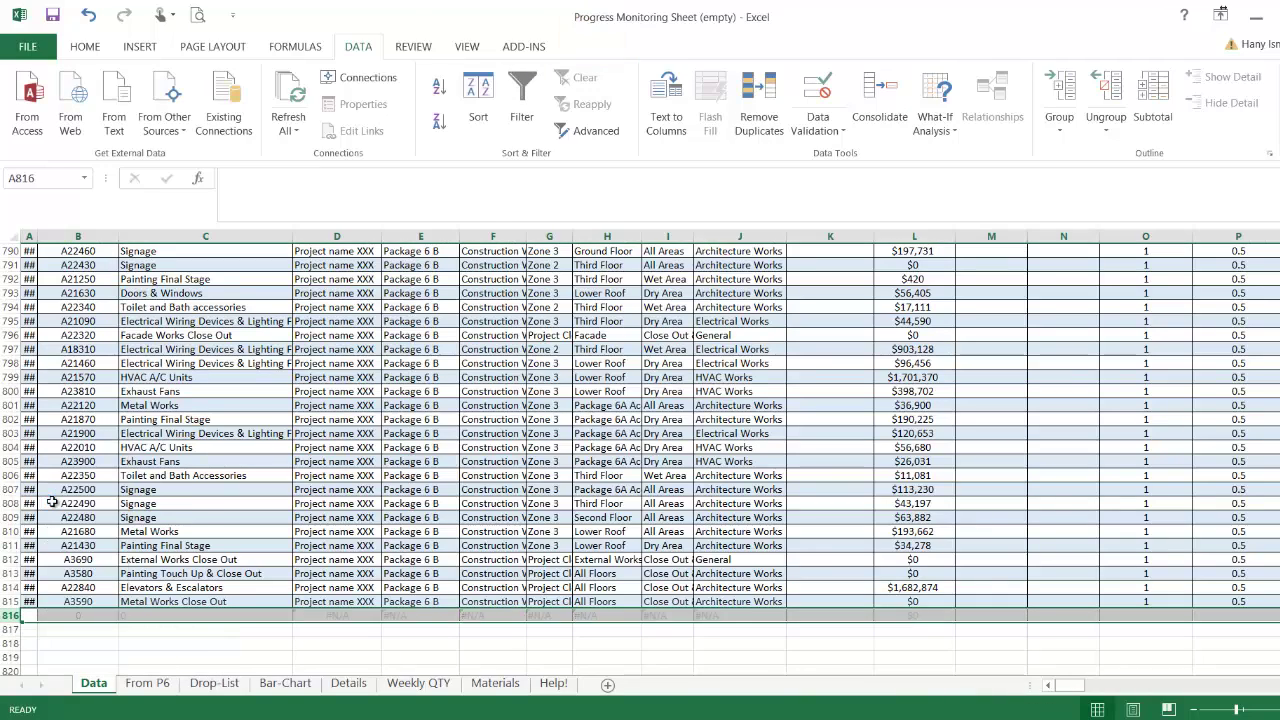
# - Refresh all workbook data for the Bar-Chart sheet and review its WBS rows, dates, percentages and quantities
pyautogui.scroll(12, 340, 545)
pyautogui.scroll(20, 372, 542)
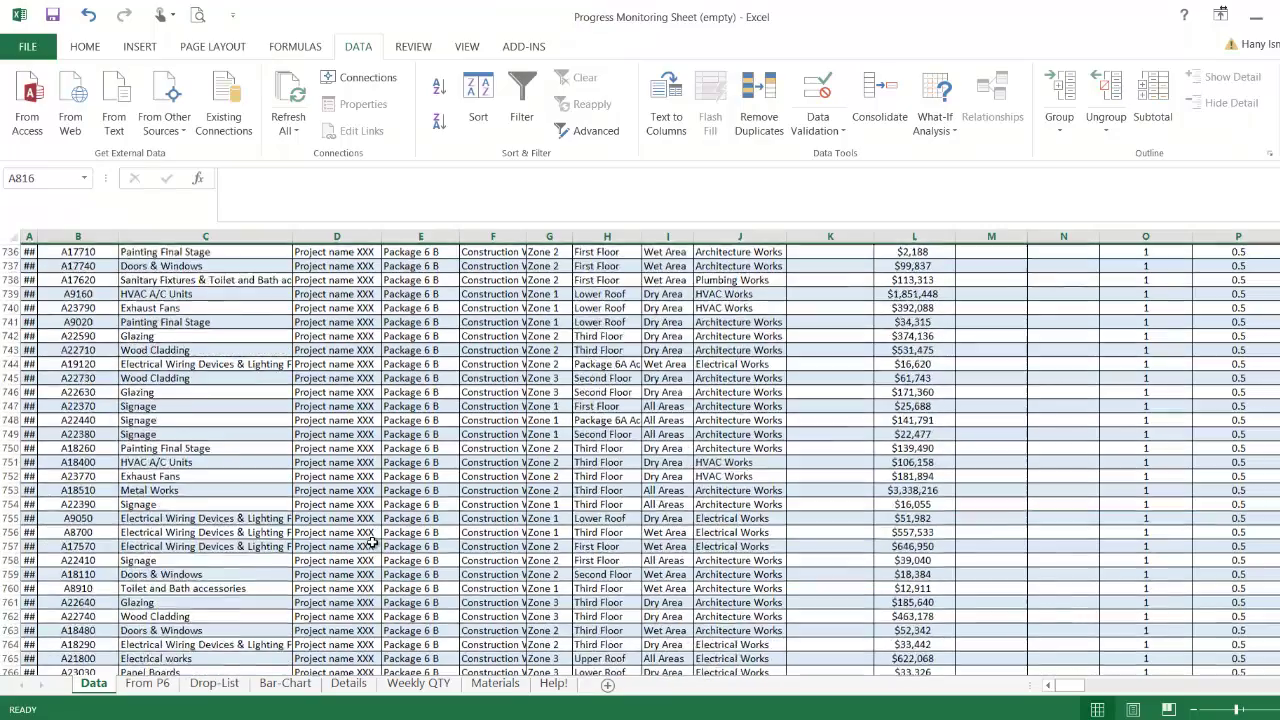
pyautogui.scroll(5, 372, 542)
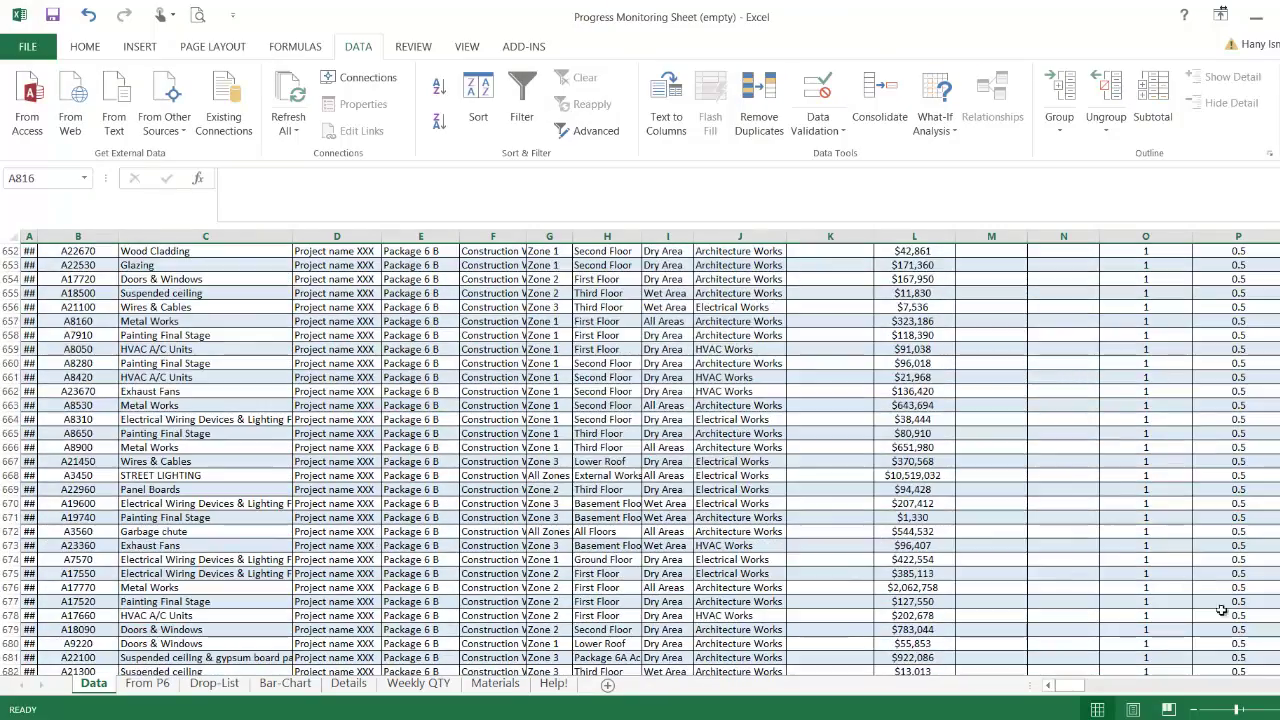
pyautogui.moveTo(1270, 600); pyautogui.dragTo(1270, 250)
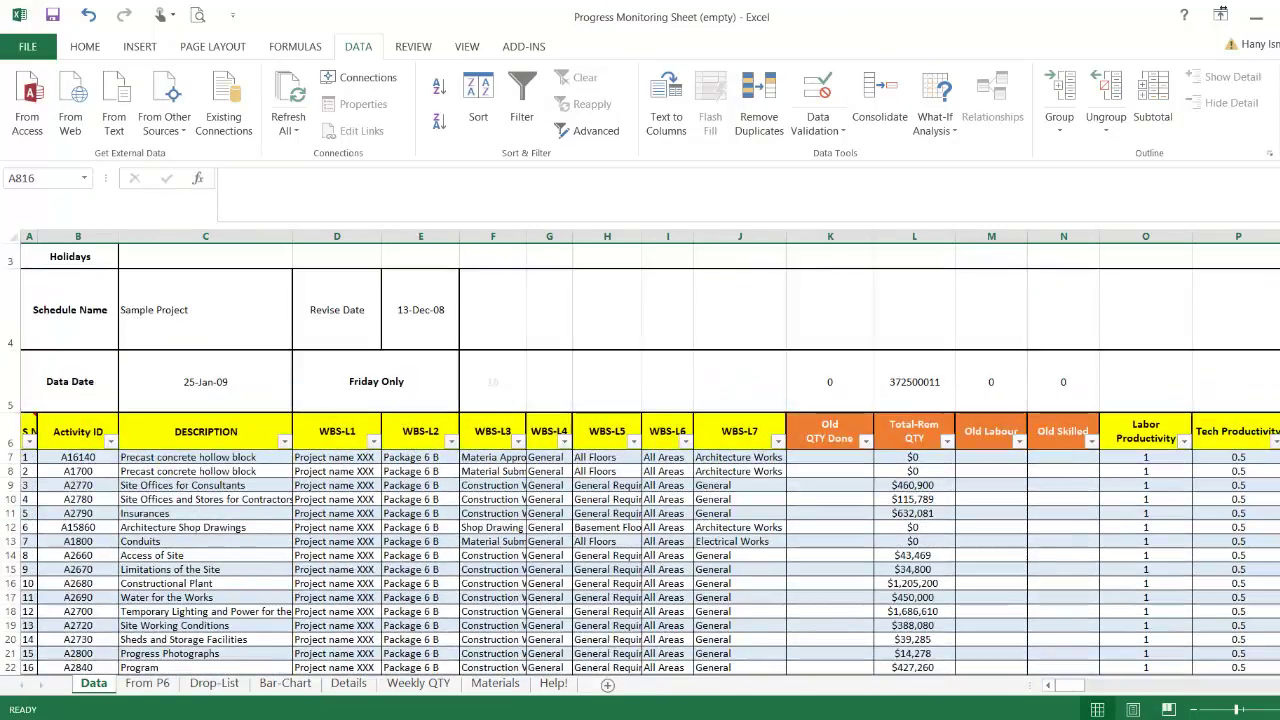
pyautogui.click(285, 684)
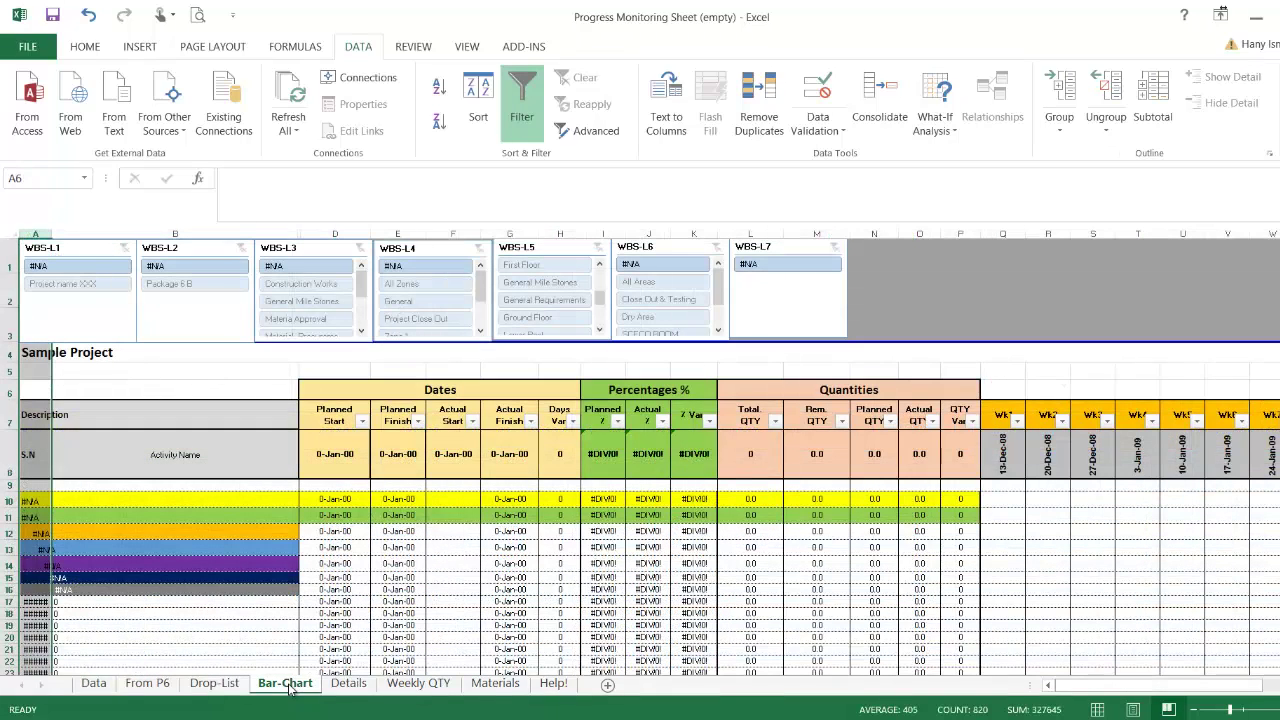
pyautogui.click(290, 92)
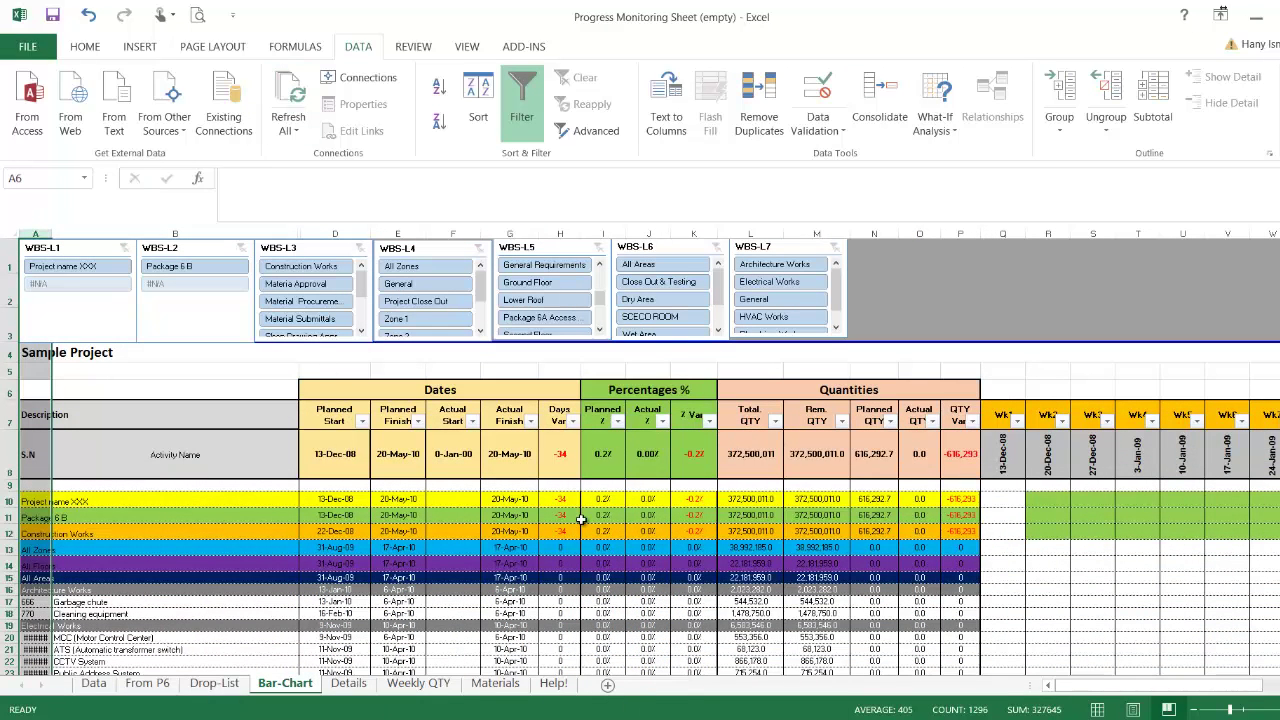
pyautogui.moveTo(580, 519)
pyautogui.scroll(-2, 518, 540)
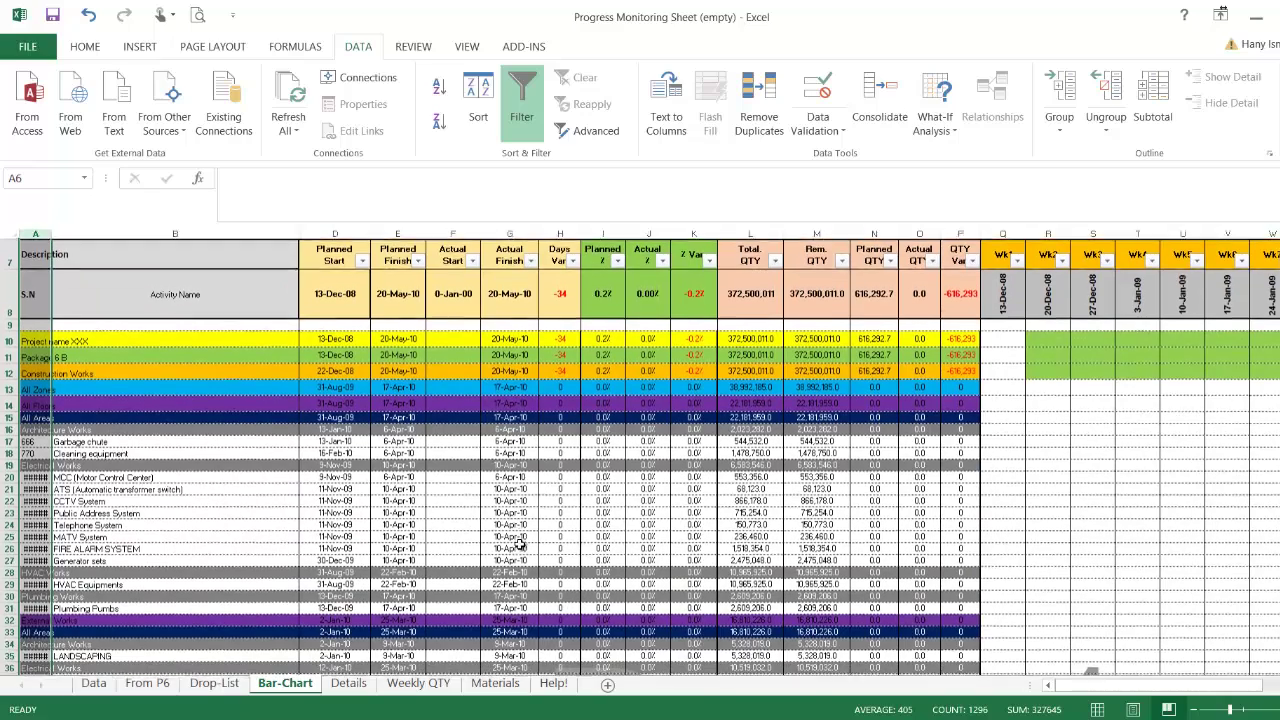
pyautogui.scroll(1, 518, 540)
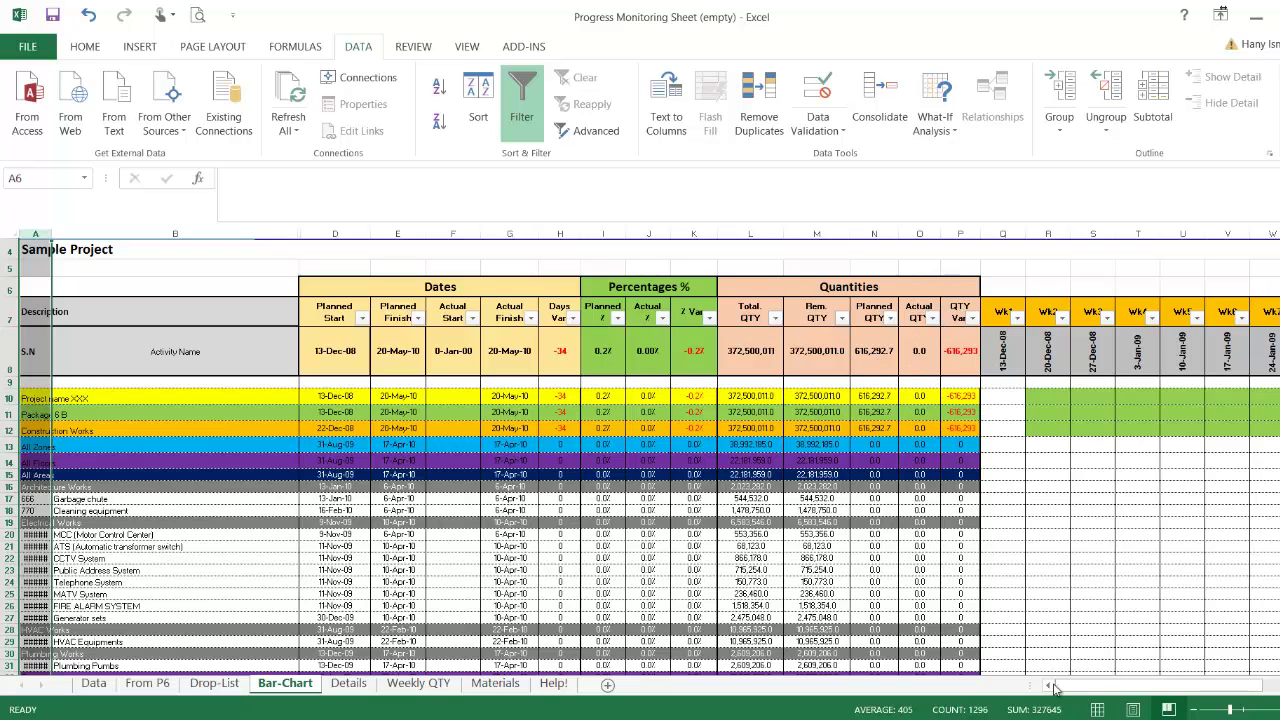
pyautogui.moveTo(1060, 686)
pyautogui.mouseDown()
pyautogui.moveTo(1158, 688)
pyautogui.moveTo(1055, 690)
pyautogui.mouseUp()
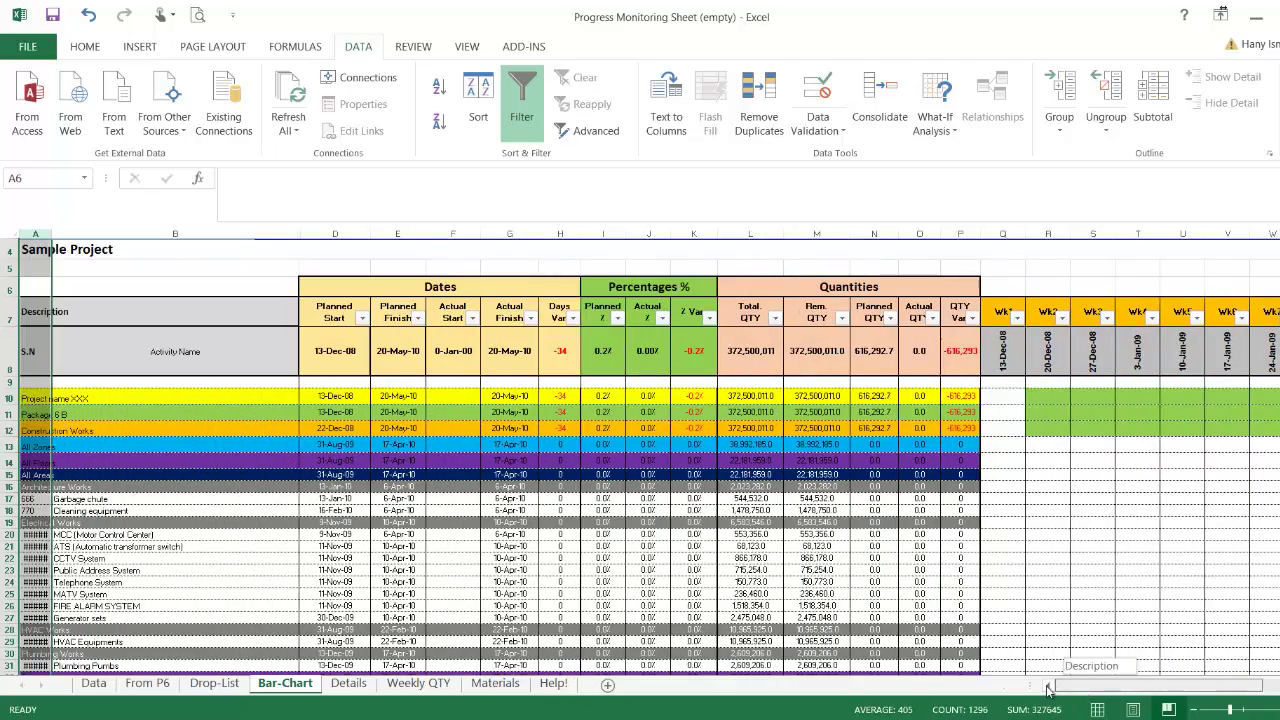
# - Return to the Data sheet and examine the S.N to WBS-L7 headers and the first row's S.N, Activity ID and Description cells
pyautogui.click(95, 684)
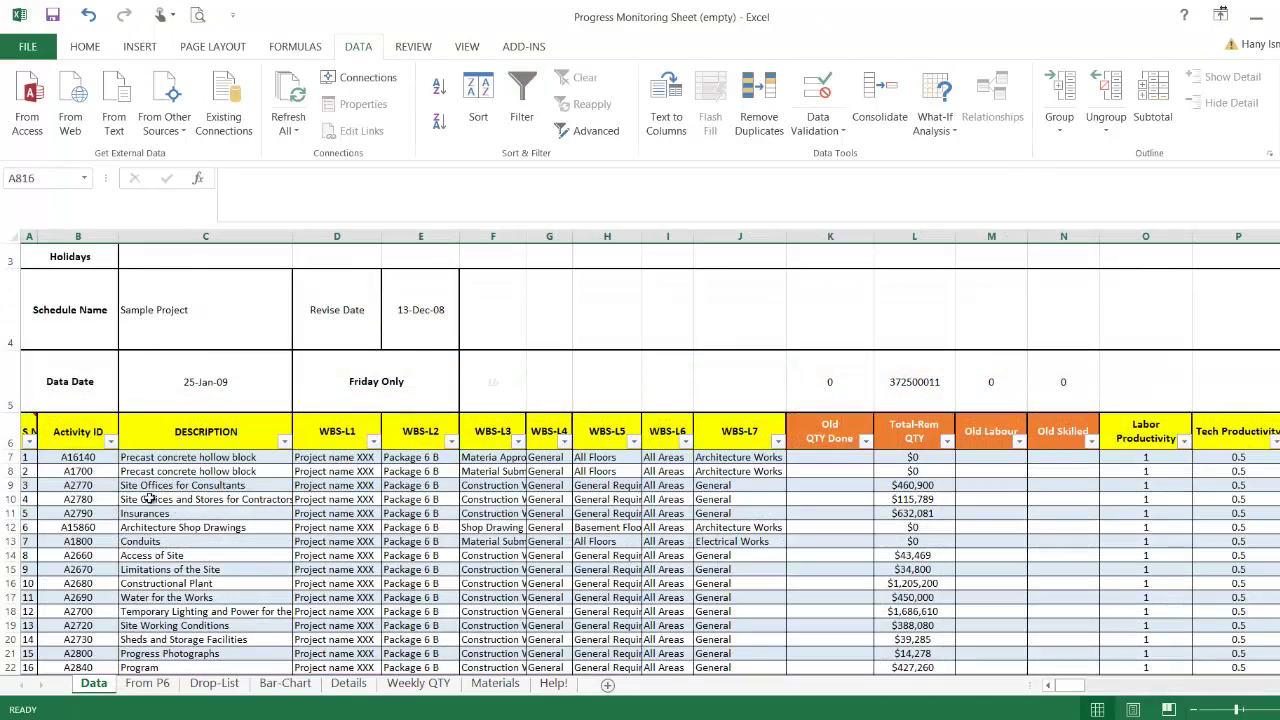
pyautogui.click(30, 428)
pyautogui.moveTo(53, 424); pyautogui.dragTo(750, 442)
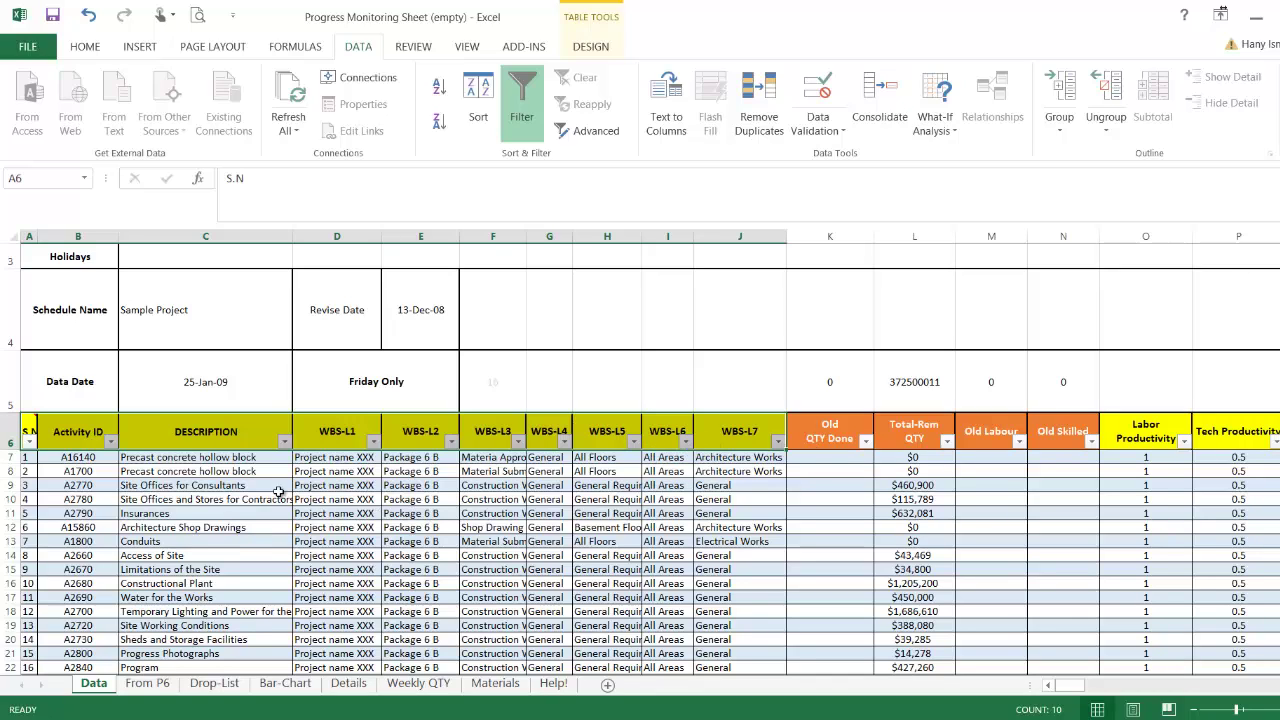
pyautogui.click(30, 460)
pyautogui.click(80, 458)
pyautogui.click(190, 458)
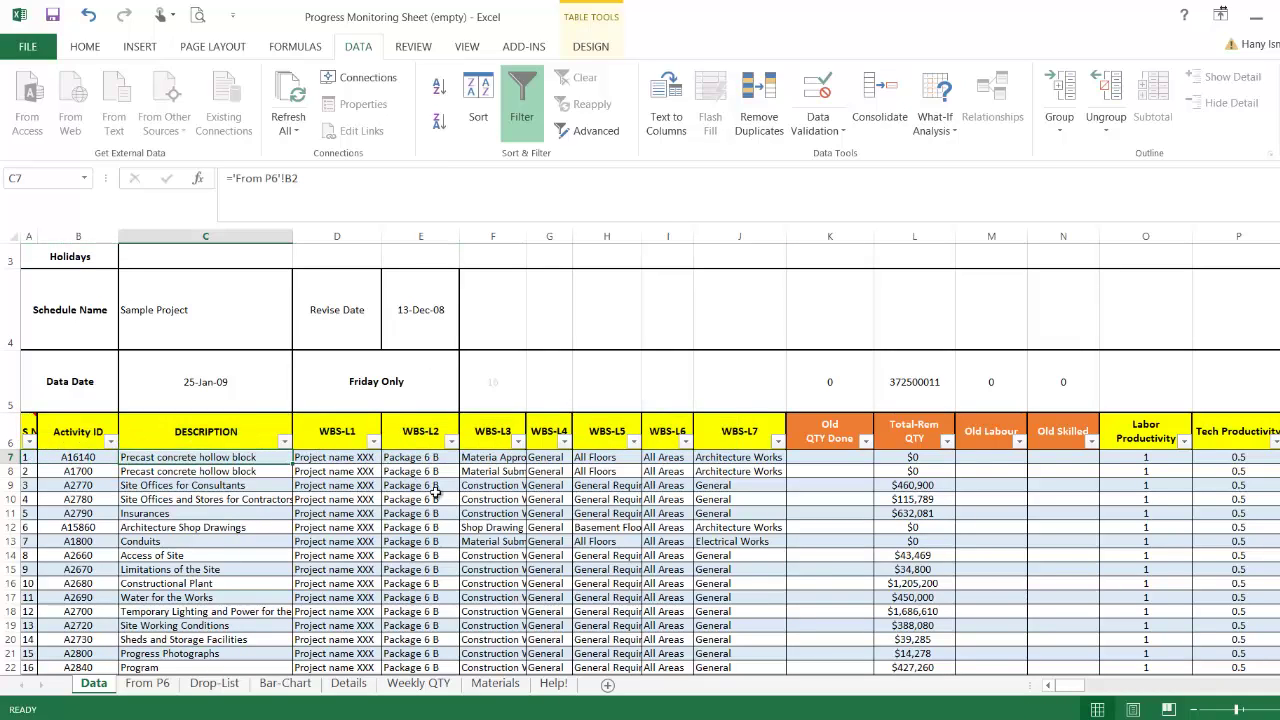
# - Examine the Data sheet's columns from Old QTY Done to Old Skilled, plus Labor Productivity, Tech Productivity and Materials Delivery QTY
pyautogui.click(1071, 690)
pyautogui.moveTo(1071, 697); pyautogui.dragTo(1078, 692)
pyautogui.moveTo(374, 434); pyautogui.dragTo(606, 430)
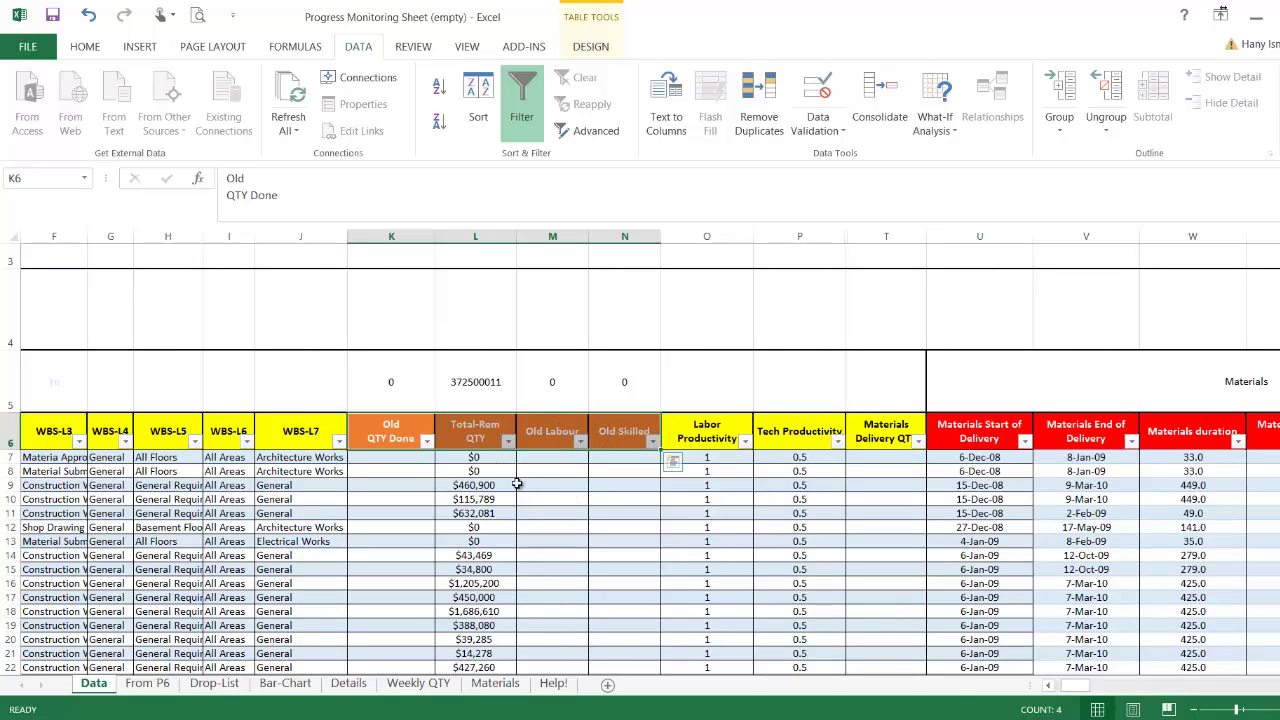
pyautogui.moveTo(694, 443); pyautogui.dragTo(865, 431)
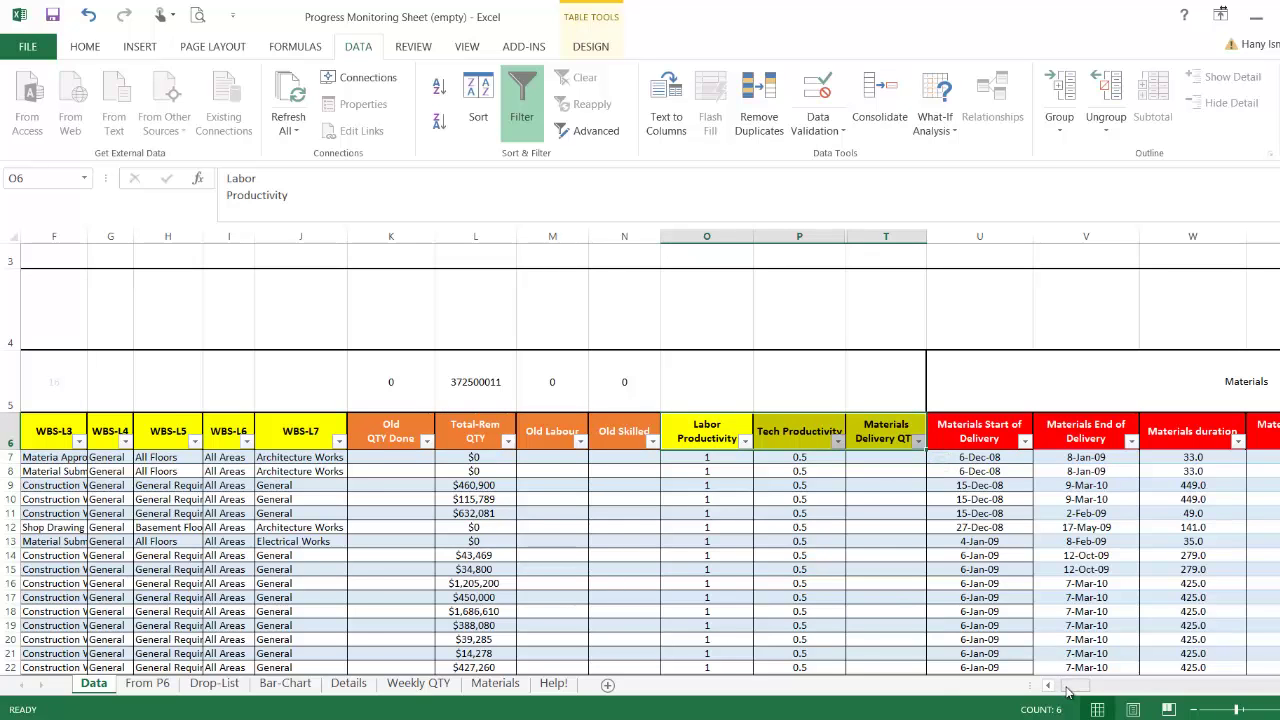
pyautogui.hscroll(3, 1068, 690)
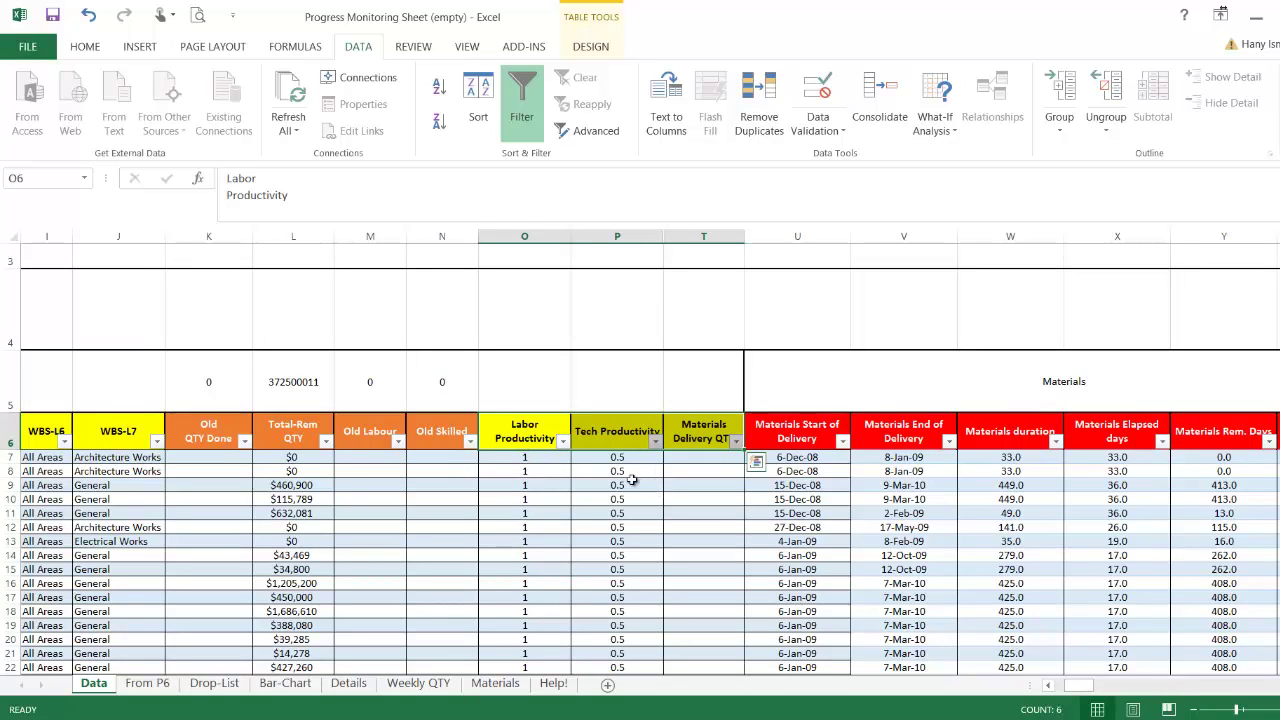
pyautogui.click(631, 481)
pyautogui.click(617, 431)
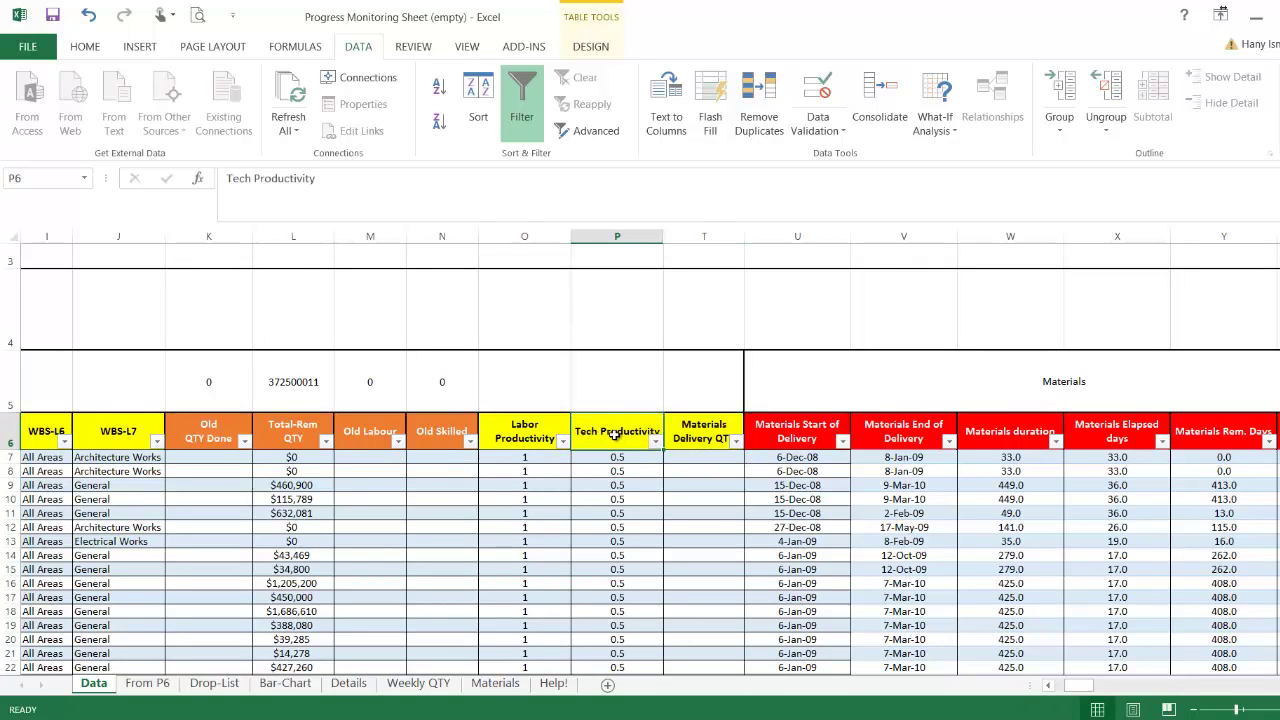
pyautogui.click(617, 457)
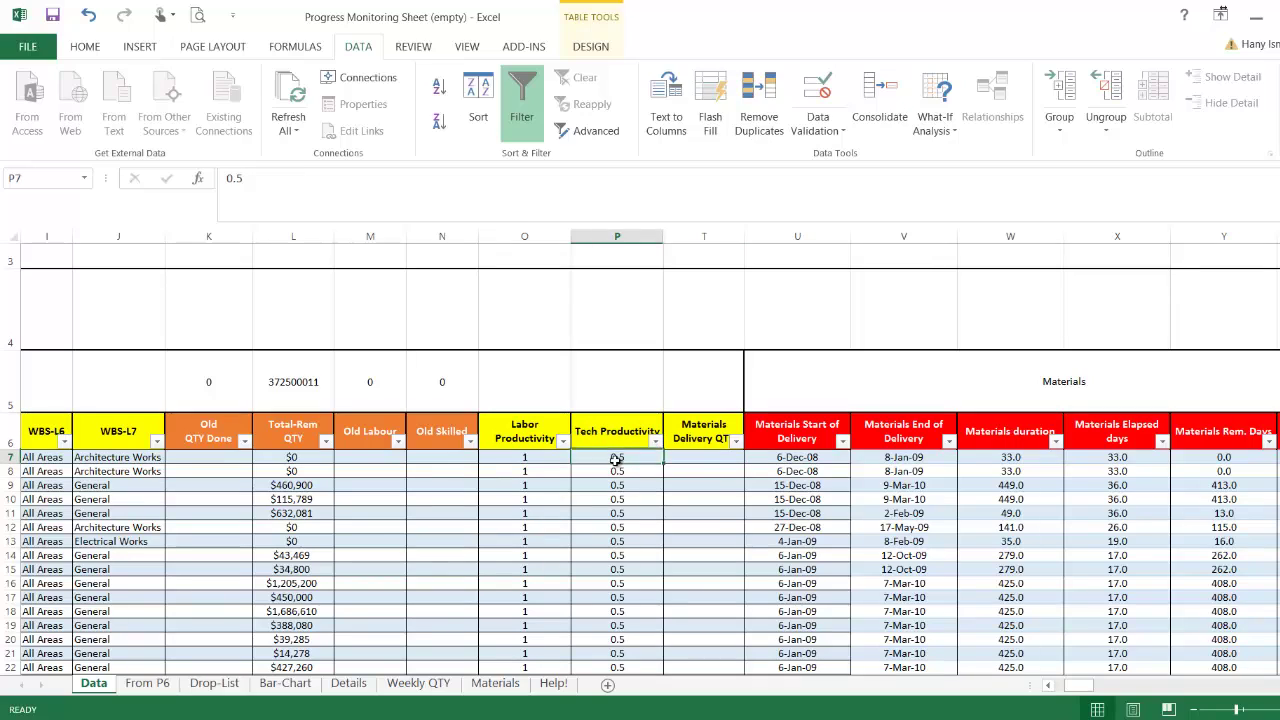
pyautogui.click(697, 457)
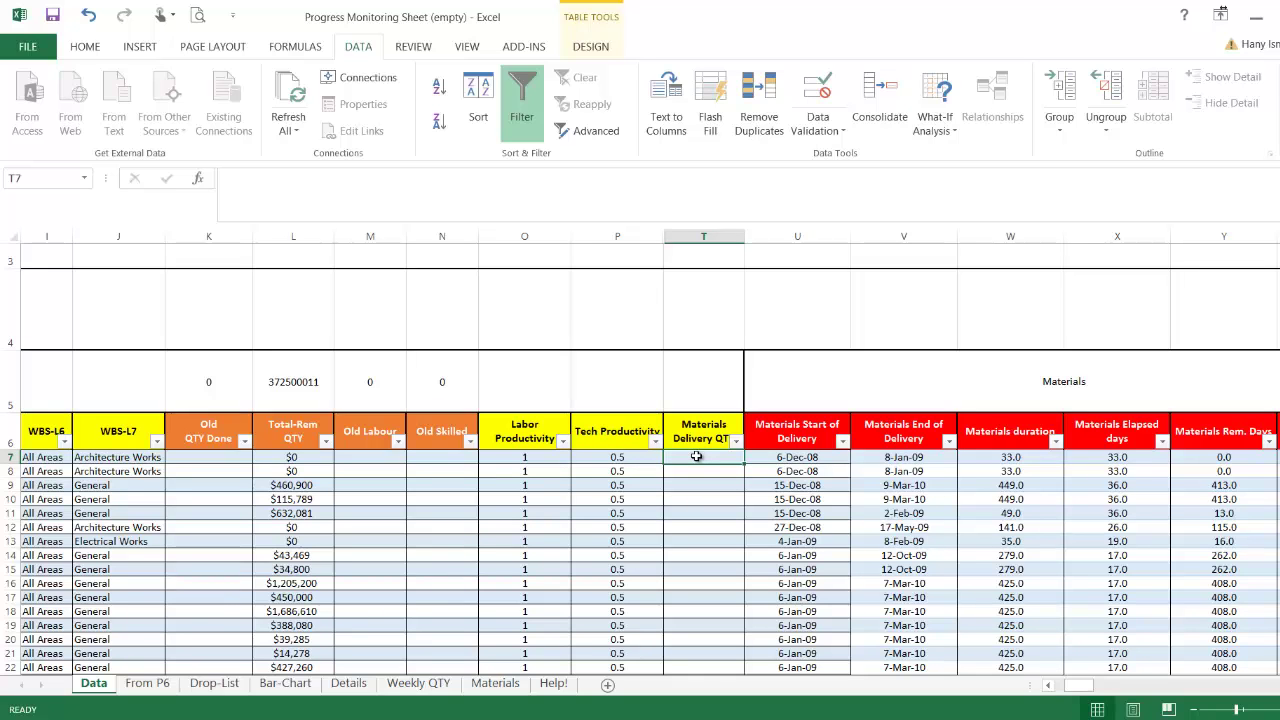
# - Examine the Materials group in columns U to Z of the Data sheet, and the first Unit cell
pyautogui.moveTo(1078, 688); pyautogui.dragTo(1090, 692)
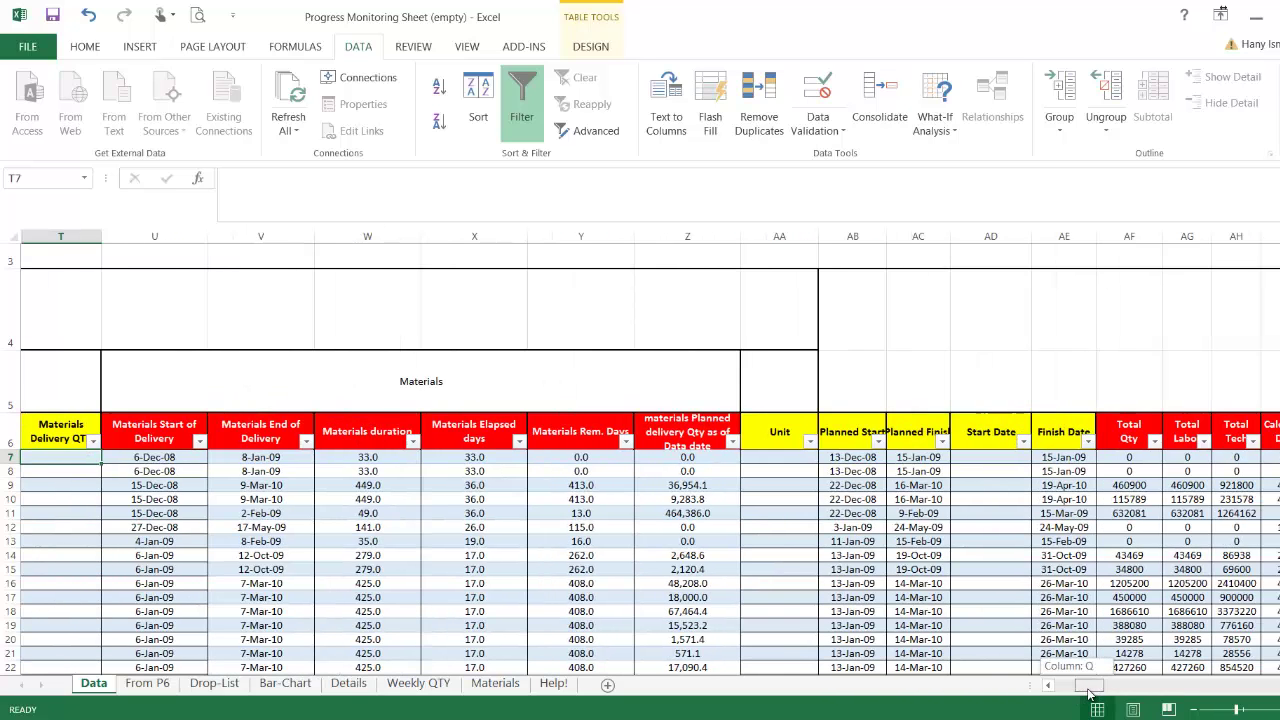
pyautogui.moveTo(160, 437); pyautogui.dragTo(655, 437)
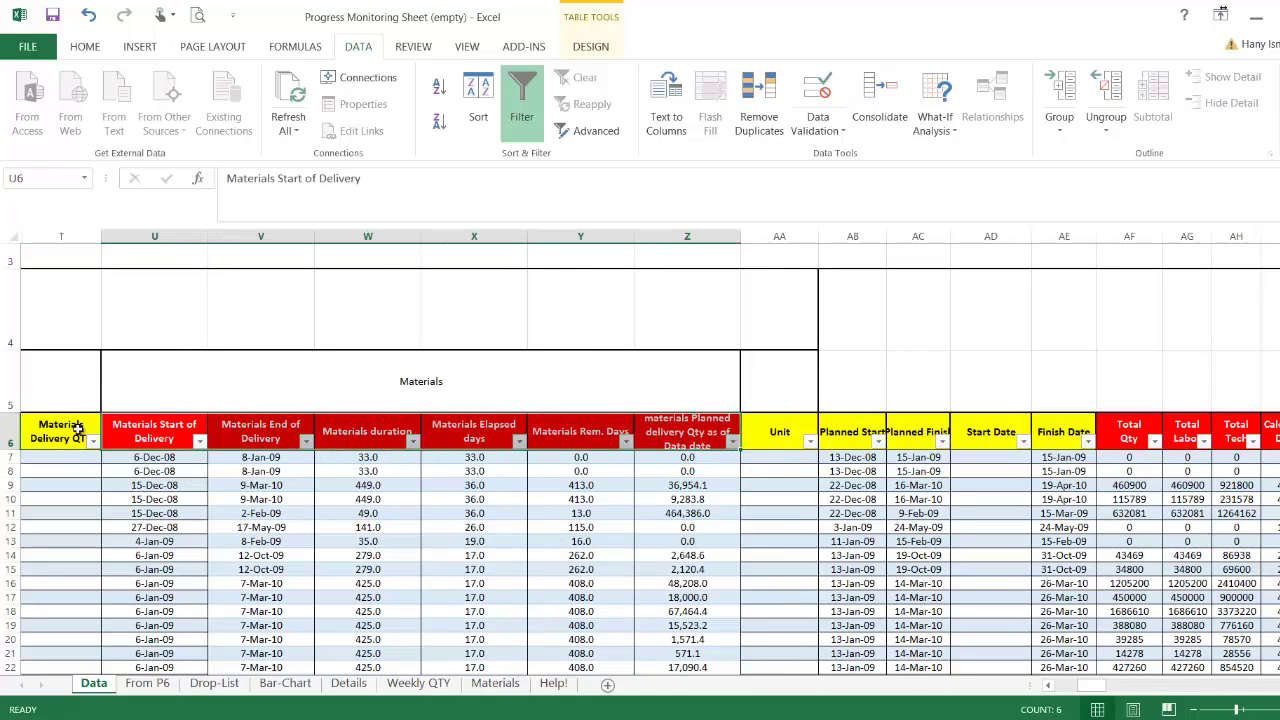
pyautogui.moveTo(157, 437); pyautogui.dragTo(690, 437)
pyautogui.moveTo(166, 236); pyautogui.dragTo(671, 277)
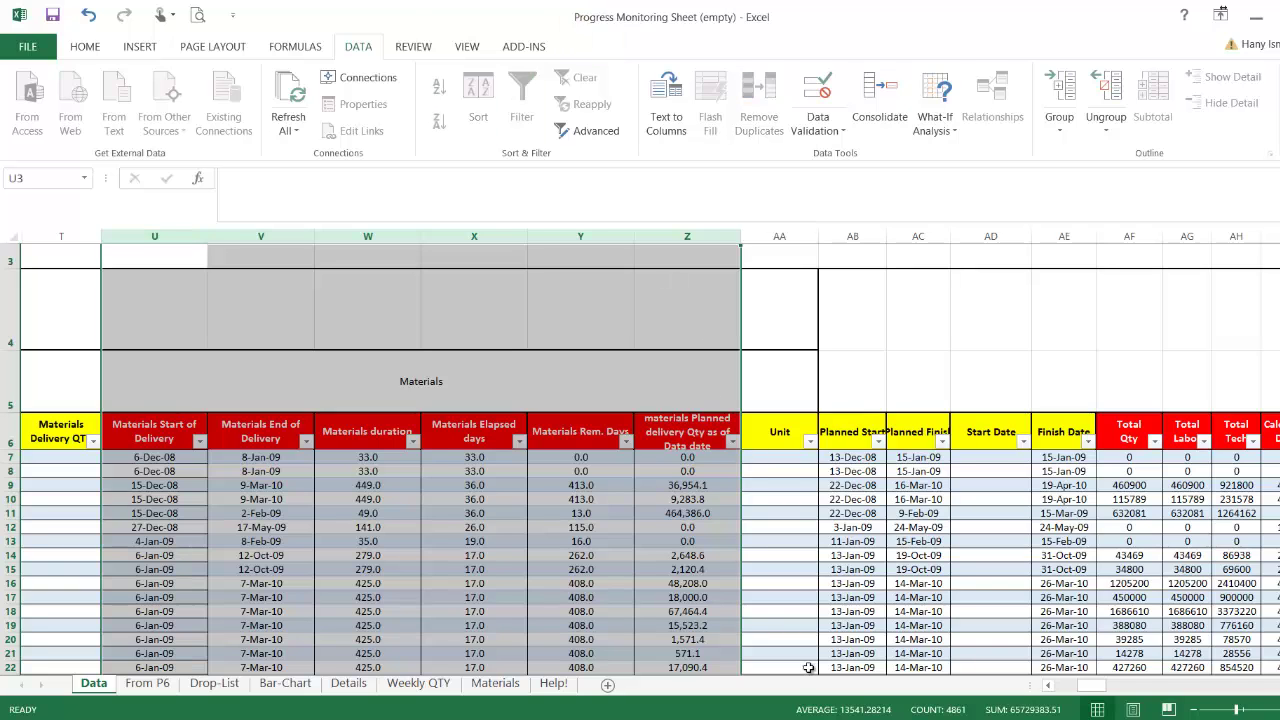
pyautogui.click(790, 458)
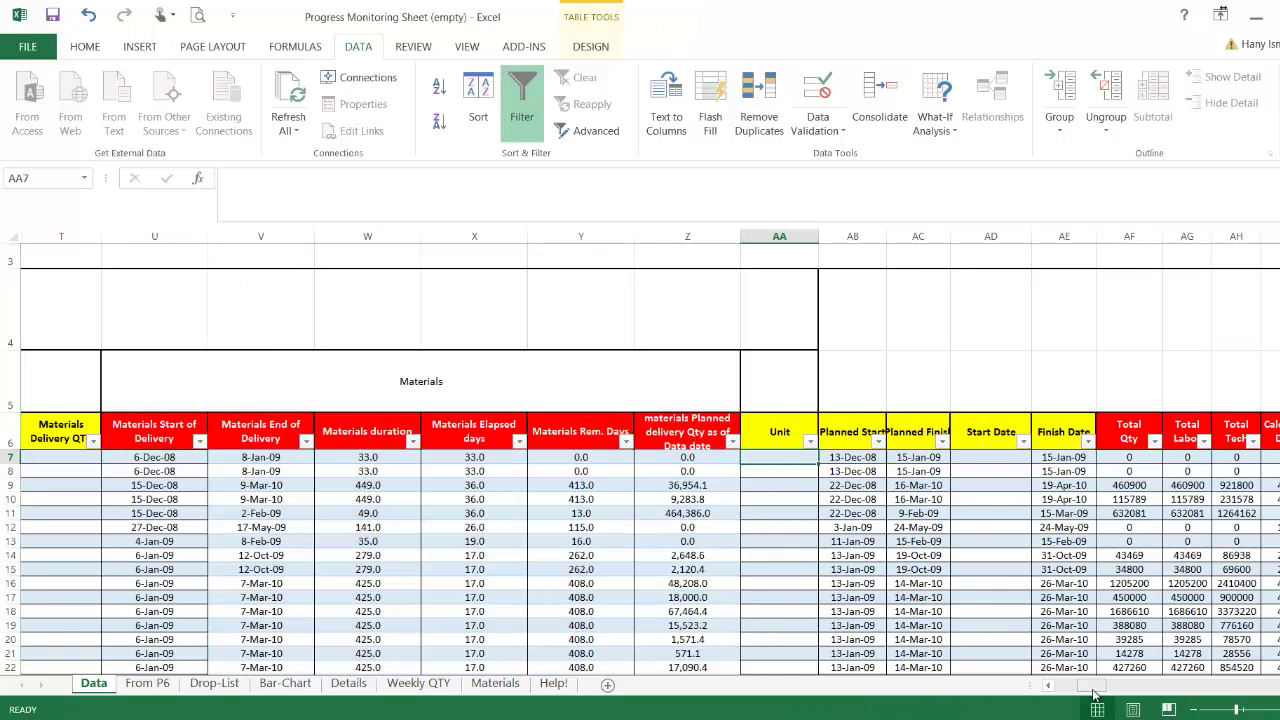
# - Inspect the first activity's Planned Start, Planned Finish, Start Date and Finish Date cells and their formulas
pyautogui.hscroll(3, 1085, 688)
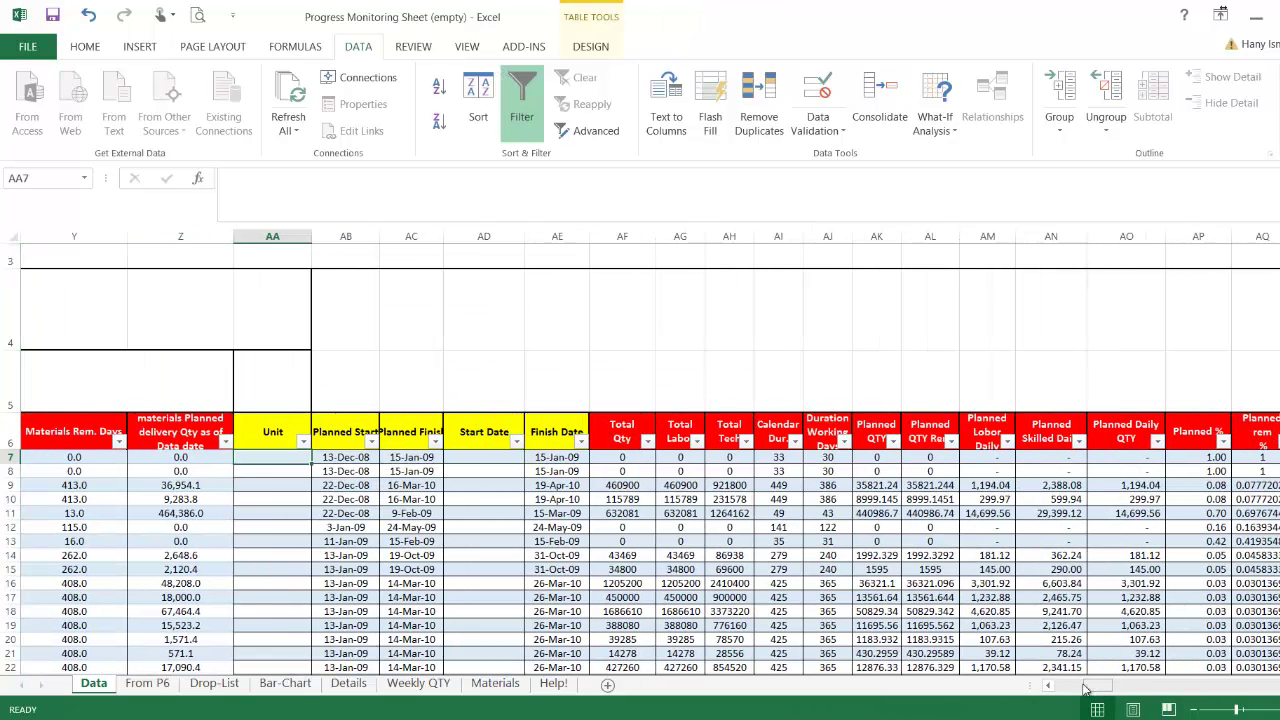
pyautogui.click(358, 442)
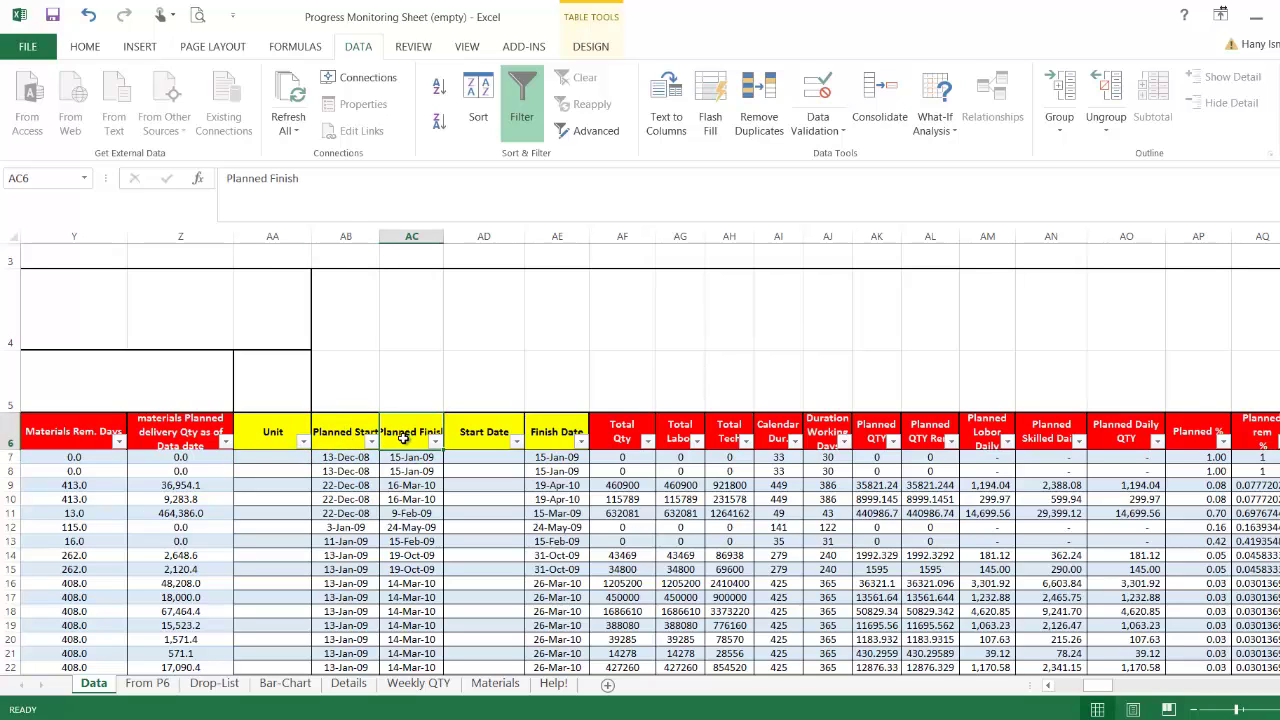
pyautogui.click(343, 458)
pyautogui.click(405, 458)
pyautogui.click(345, 458)
pyautogui.click(405, 458)
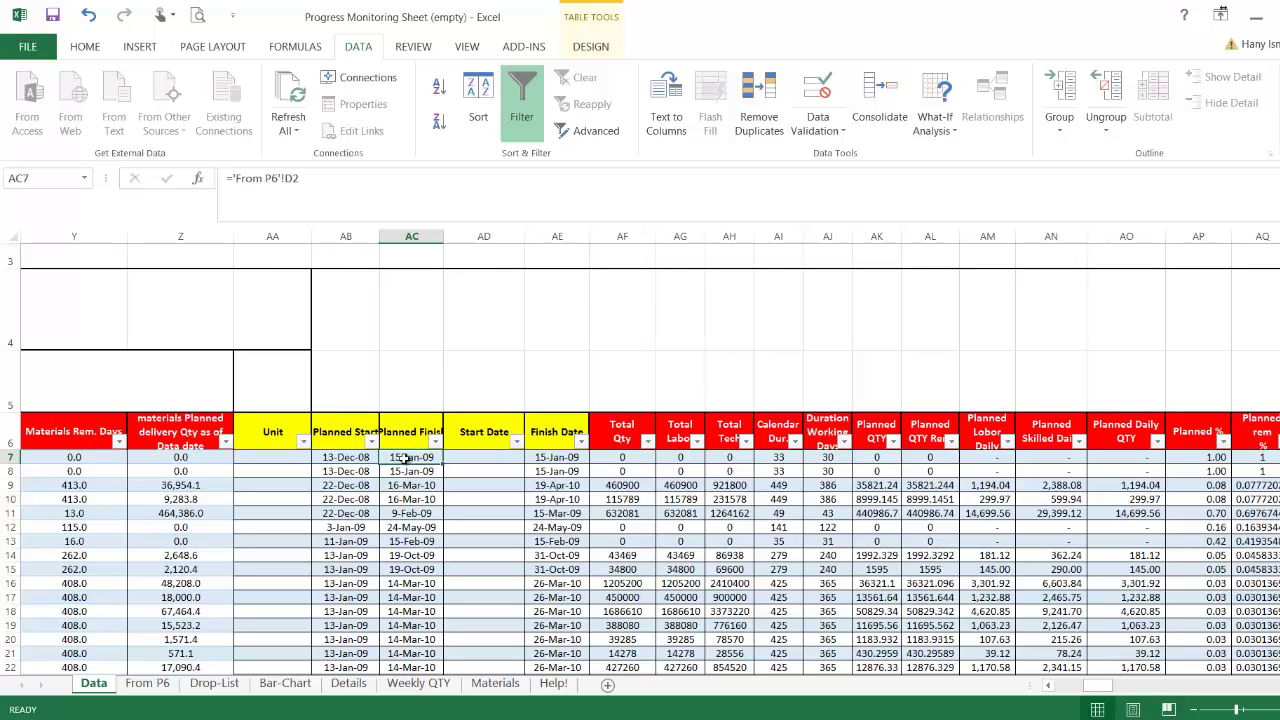
pyautogui.click(347, 458)
pyautogui.click(407, 457)
pyautogui.click(467, 458)
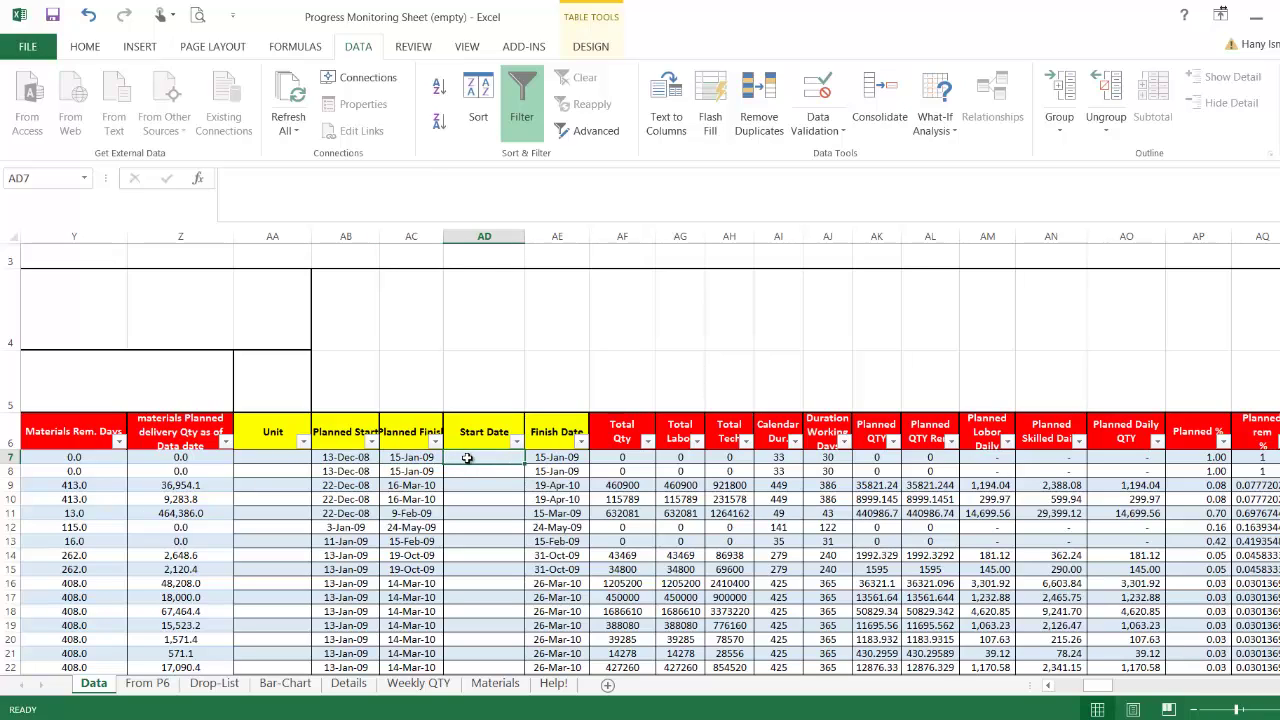
pyautogui.click(541, 457)
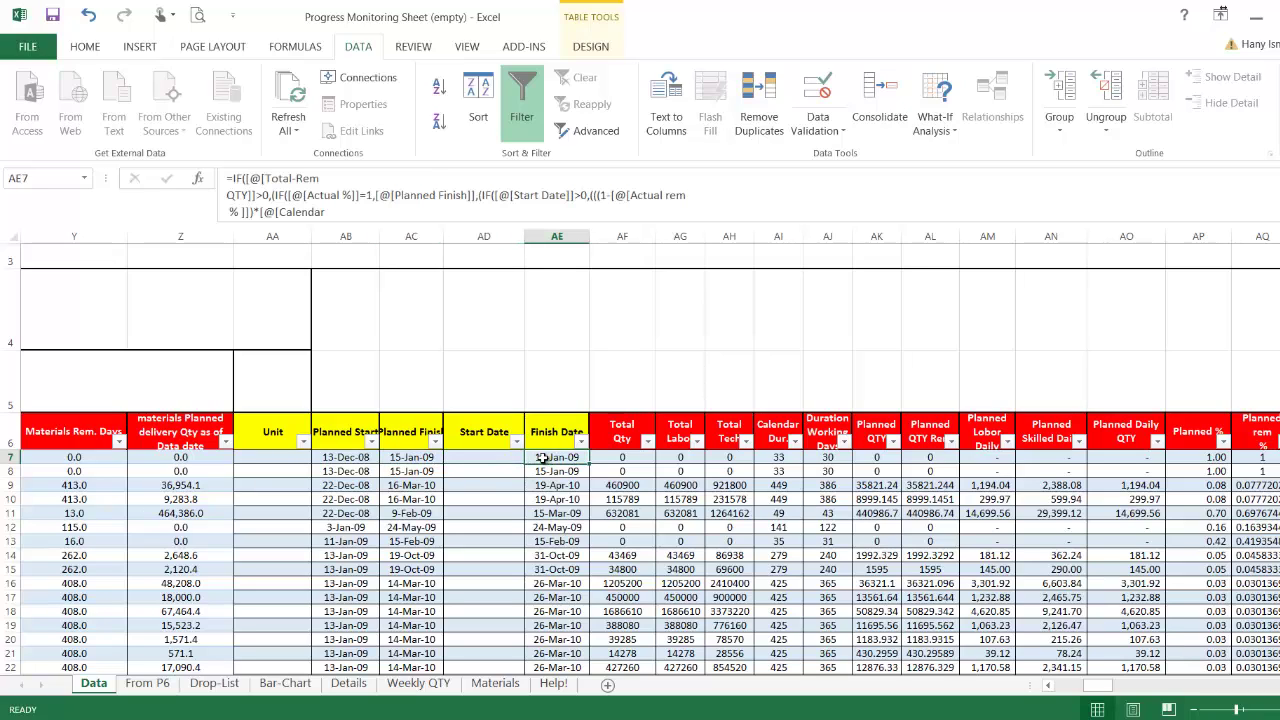
pyautogui.click(485, 459)
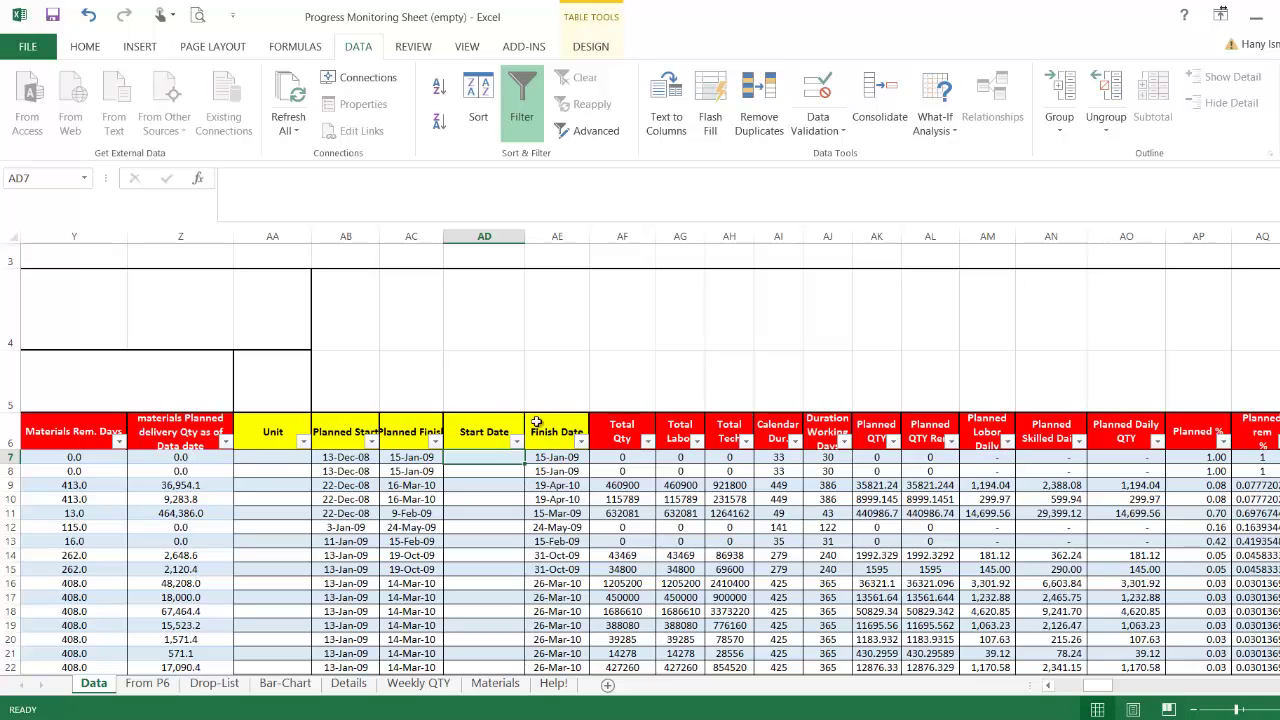
# - Review the Data sheet's calculated columns from Total Qty through the actual and variance figures, up to the weekly WK1 and WK2 blocks
pyautogui.moveTo(645, 237); pyautogui.dragTo(1023, 254)
pyautogui.moveTo(1100, 686); pyautogui.dragTo(1112, 687)
pyautogui.moveTo(605, 237); pyautogui.dragTo(766, 249)
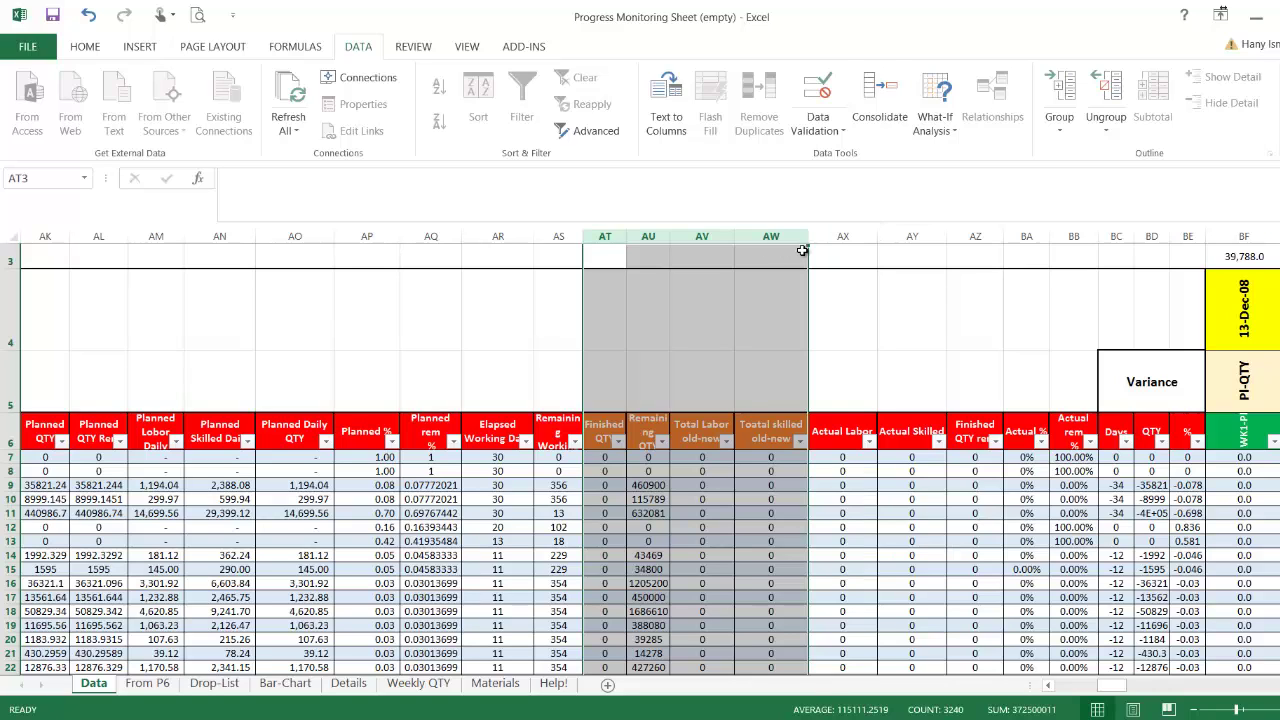
pyautogui.moveTo(848, 238); pyautogui.dragTo(1192, 252)
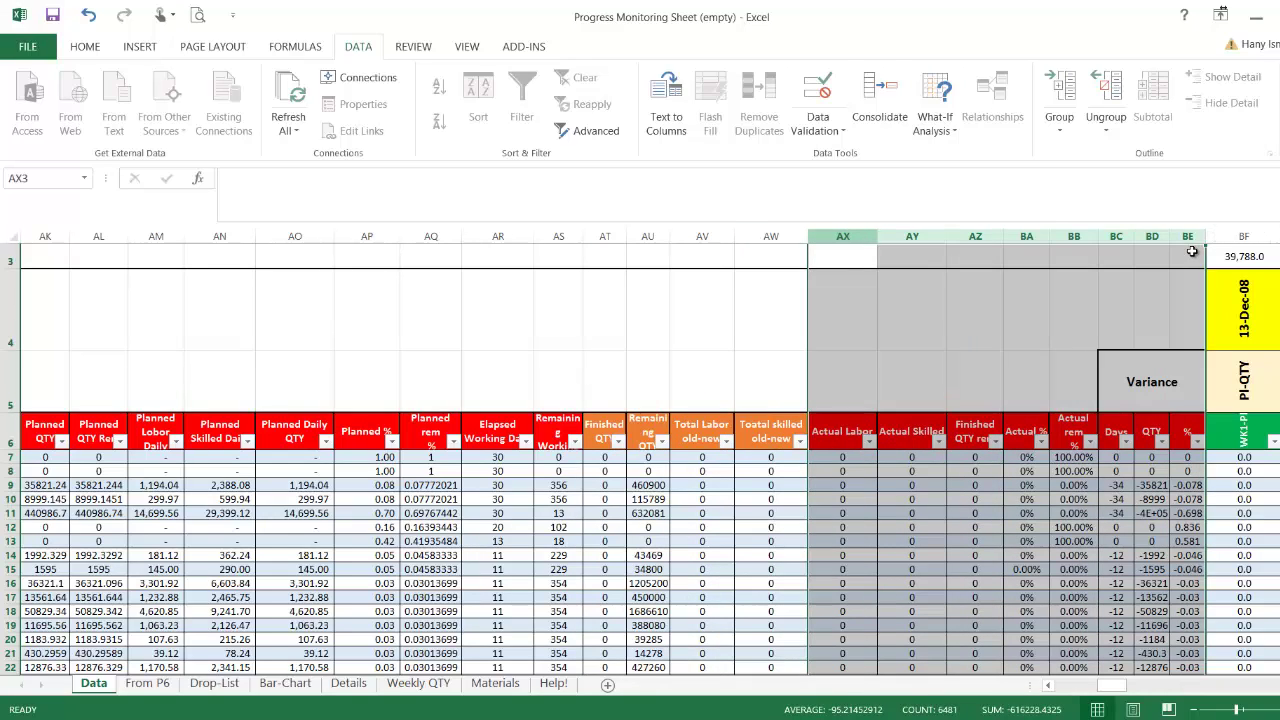
pyautogui.moveTo(1112, 687); pyautogui.dragTo(1120, 690)
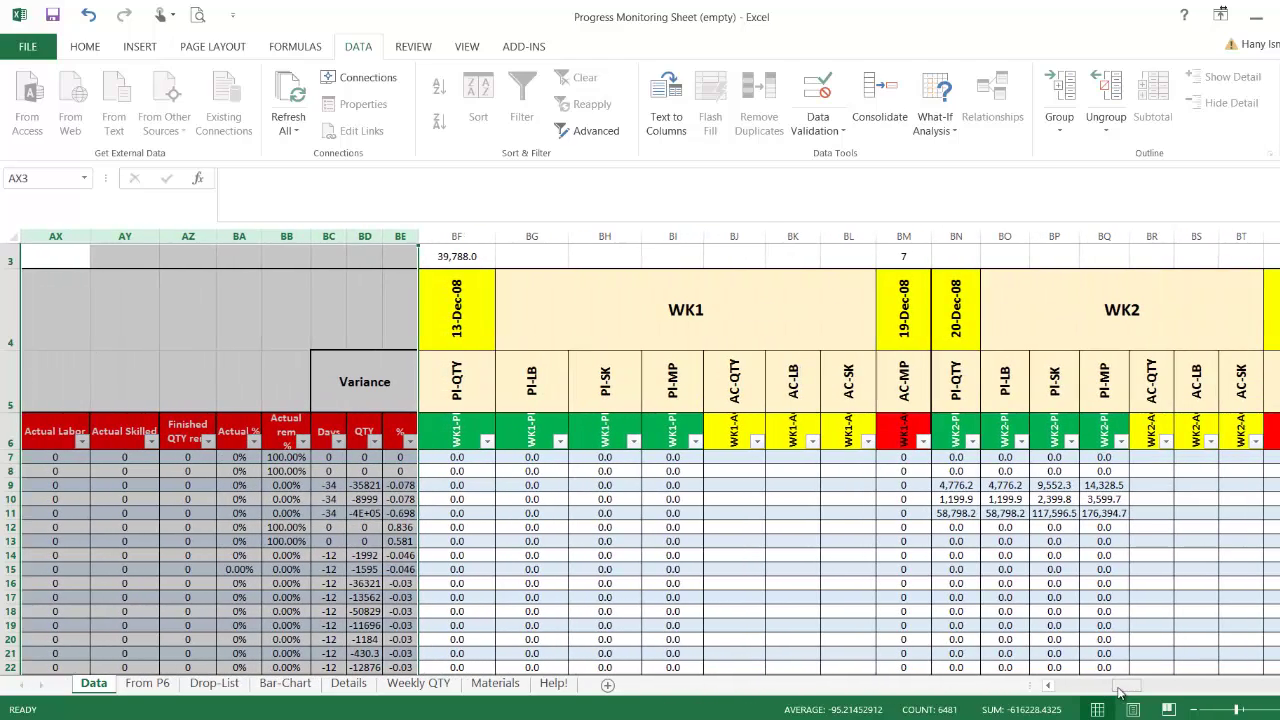
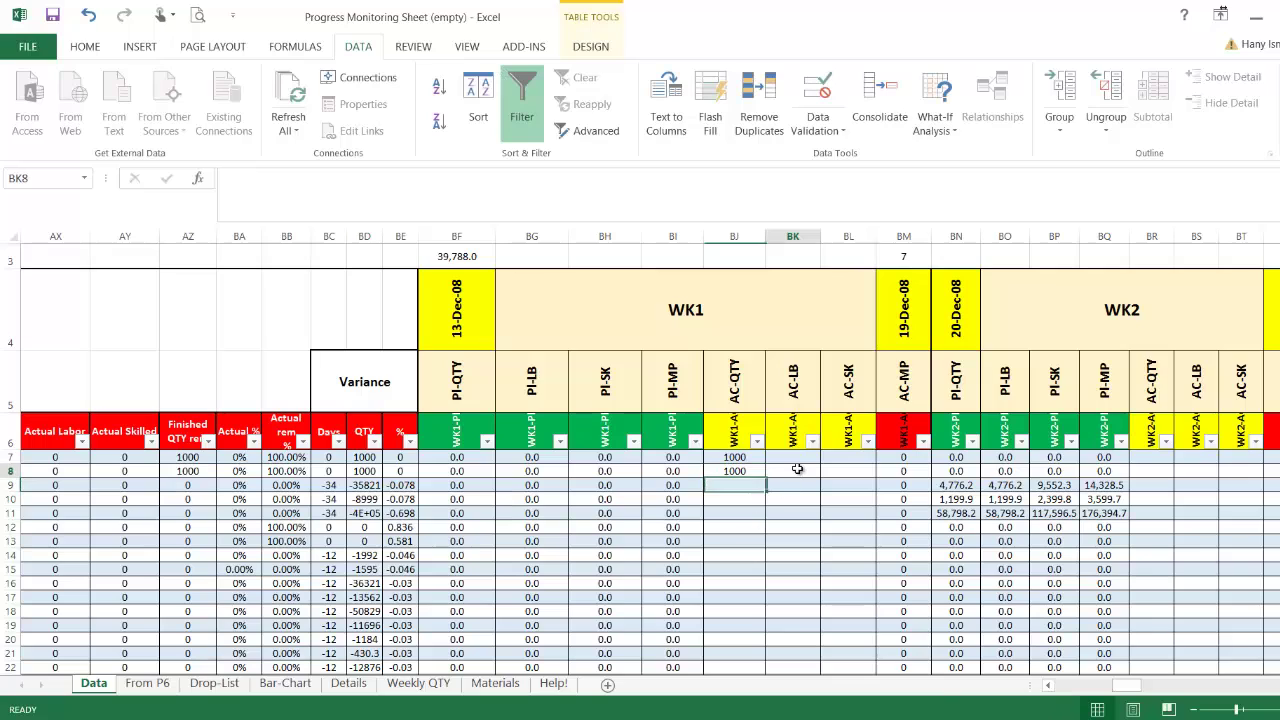
# - Enter 20 for the first activity's WK1 AC-LB and 10 for its AC-SK, and copy both values to the second activity
pyautogui.click(795, 457)
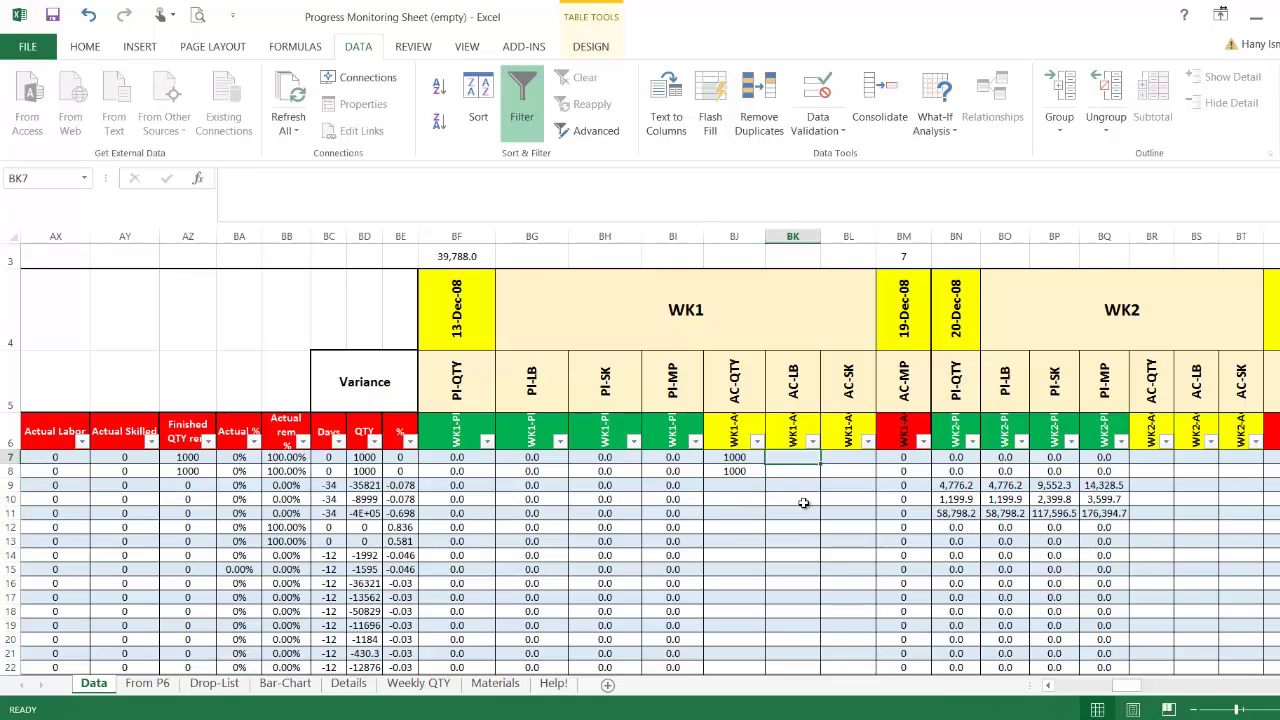
pyautogui.write('20')
pyautogui.press('Tab')
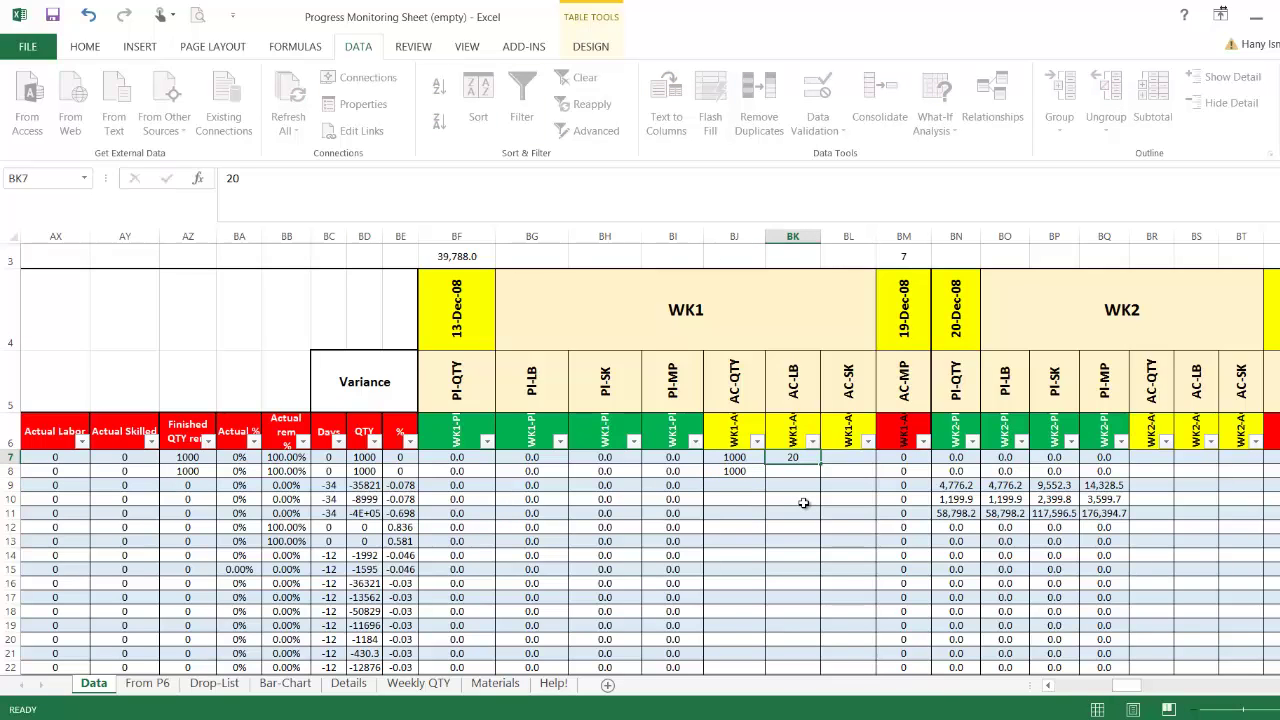
pyautogui.write('10')
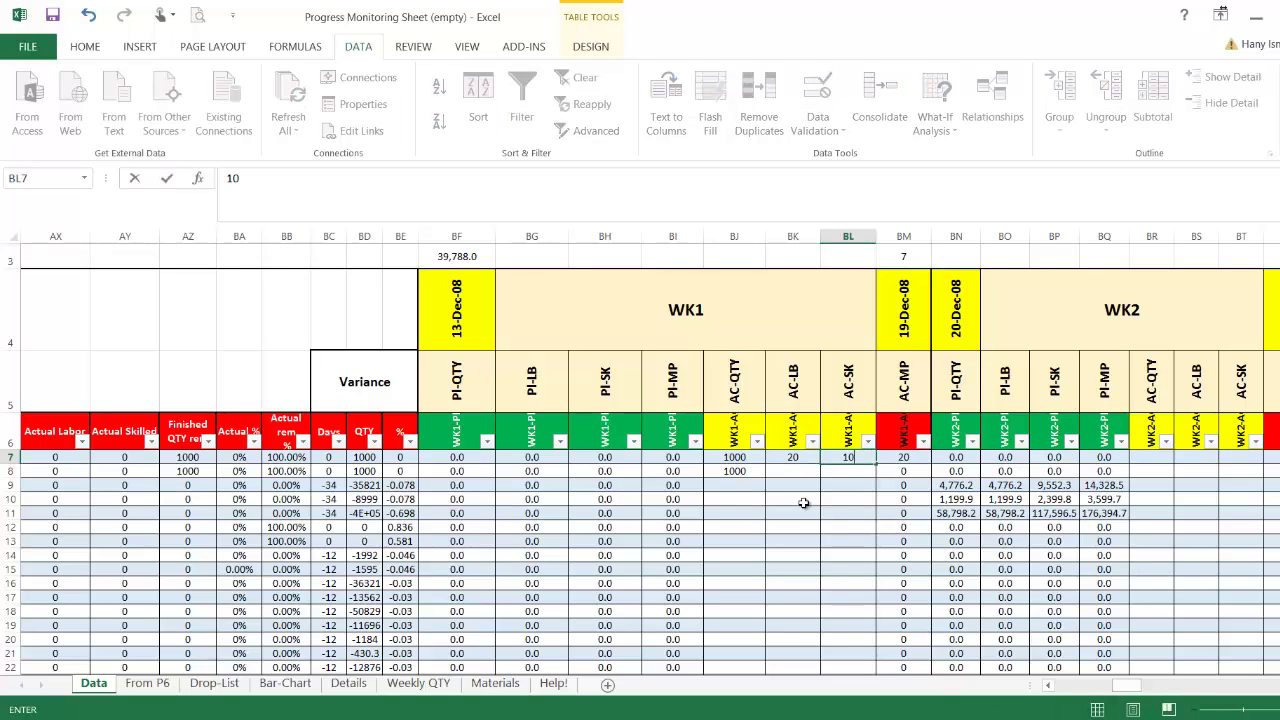
pyautogui.press('Return')
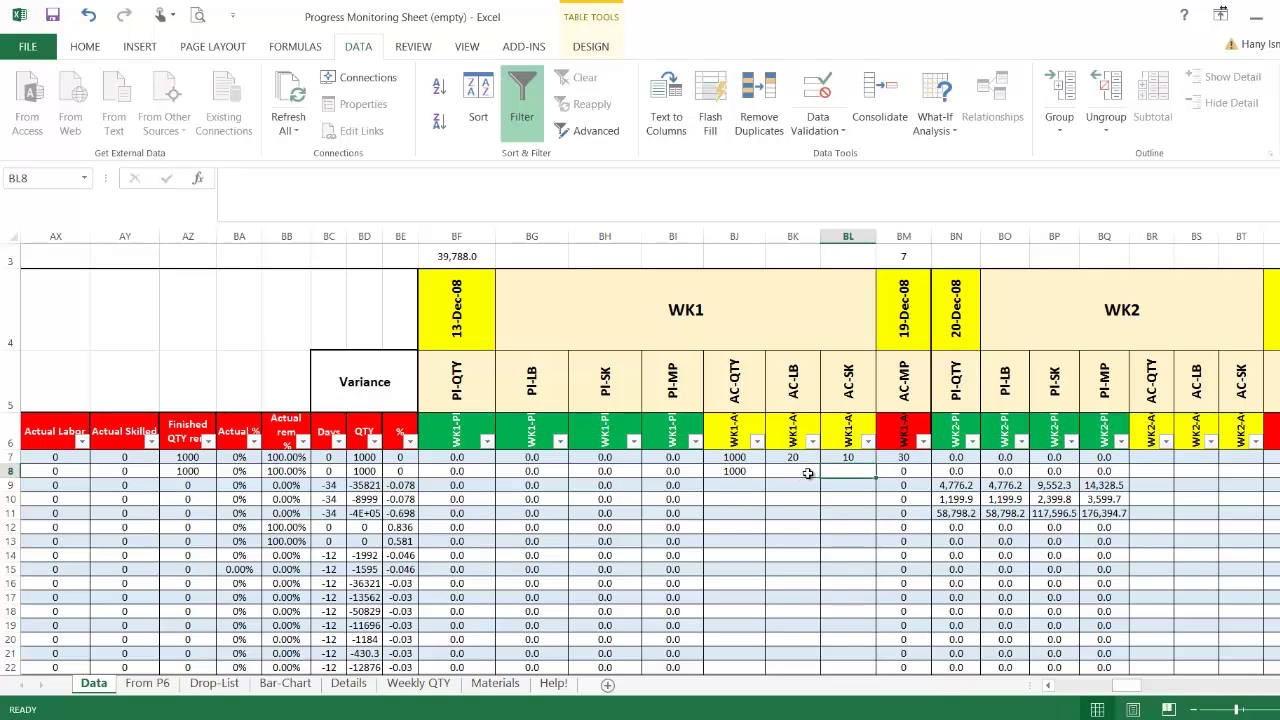
pyautogui.moveTo(800, 458); pyautogui.dragTo(880, 478)
# - Fill the WK1 actual values 1000, 20 and 10 in AC-QTY, AC-LB and AC-SK down to row 29
pyautogui.click(753, 458)
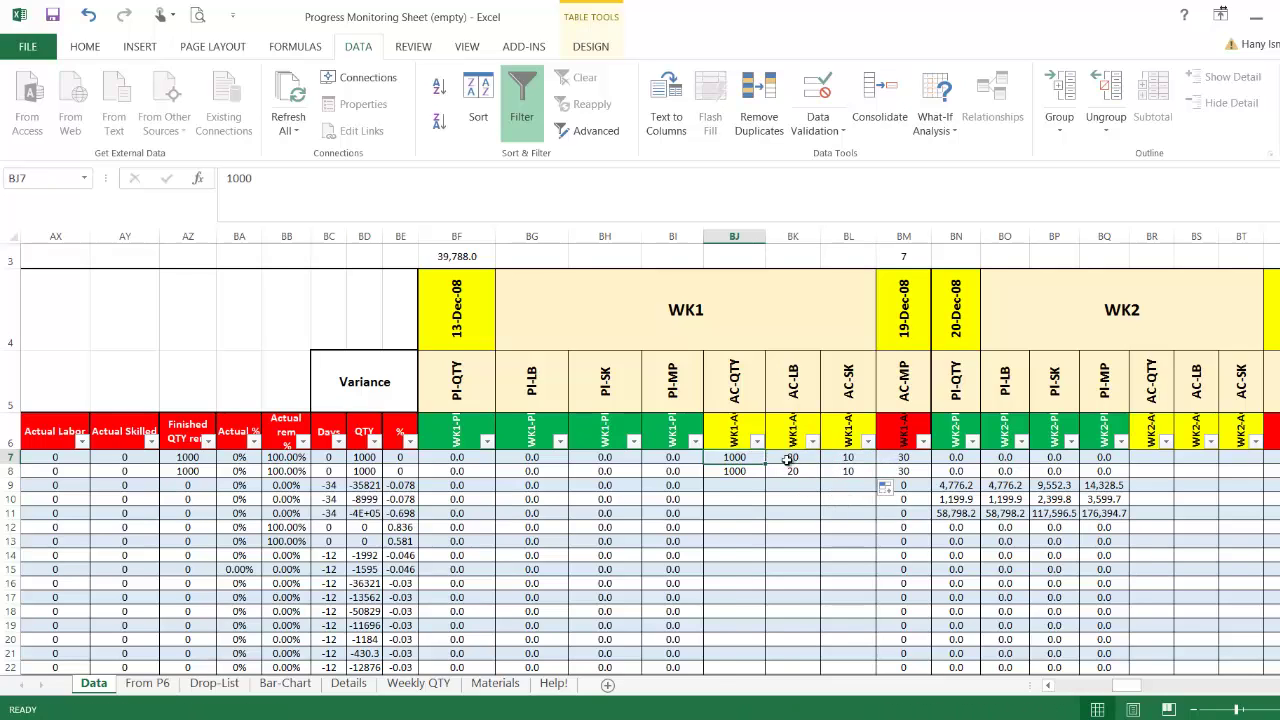
pyautogui.moveTo(789, 458); pyautogui.dragTo(840, 470)
pyautogui.moveTo(752, 462); pyautogui.dragTo(828, 562)
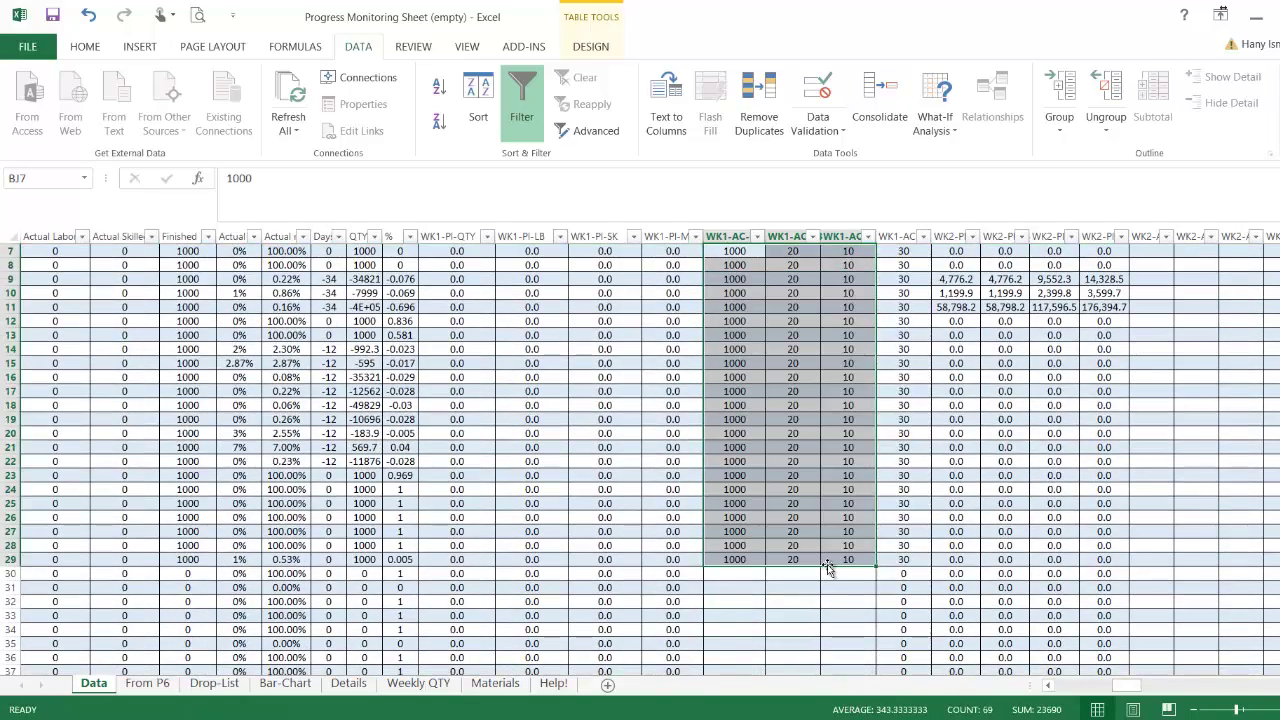
pyautogui.scroll(2, 828, 567)
pyautogui.rightClick(735, 463)
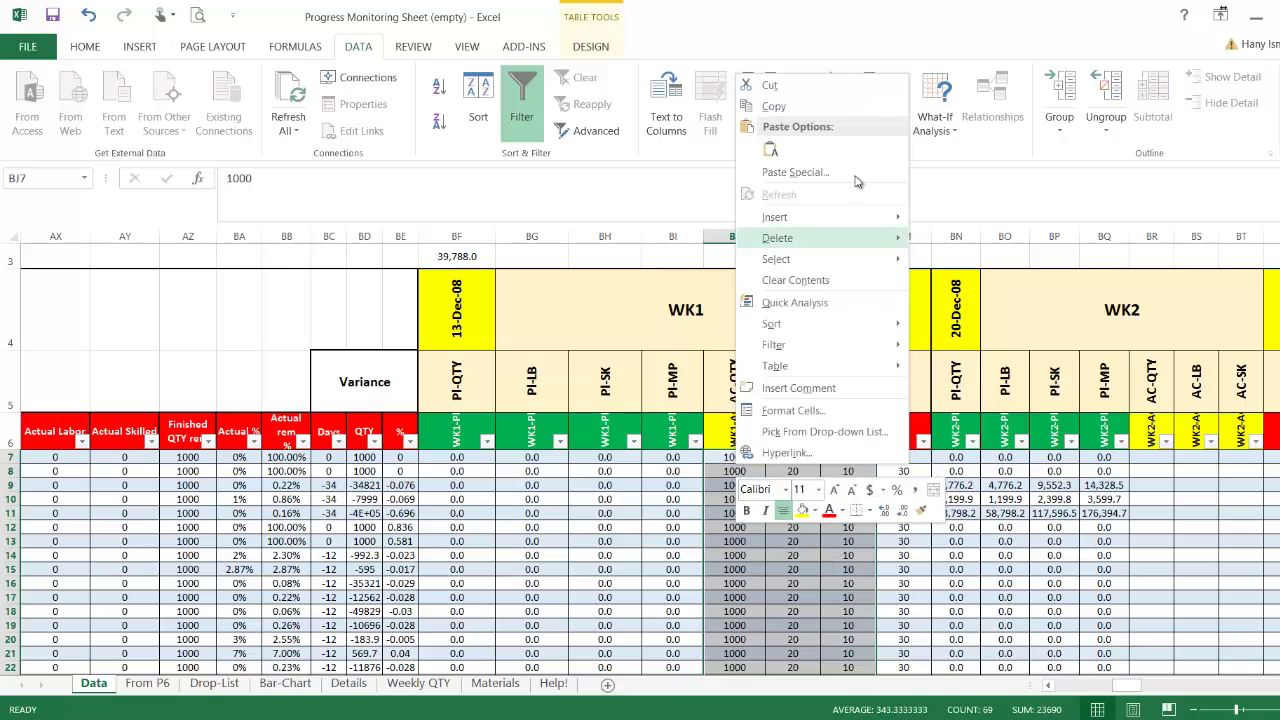
# - Enter the first activity's WK2 actuals: 2500 for AC-QTY, 30 for AC-LB and 15 for AC-SK
pyautogui.click(1153, 457)
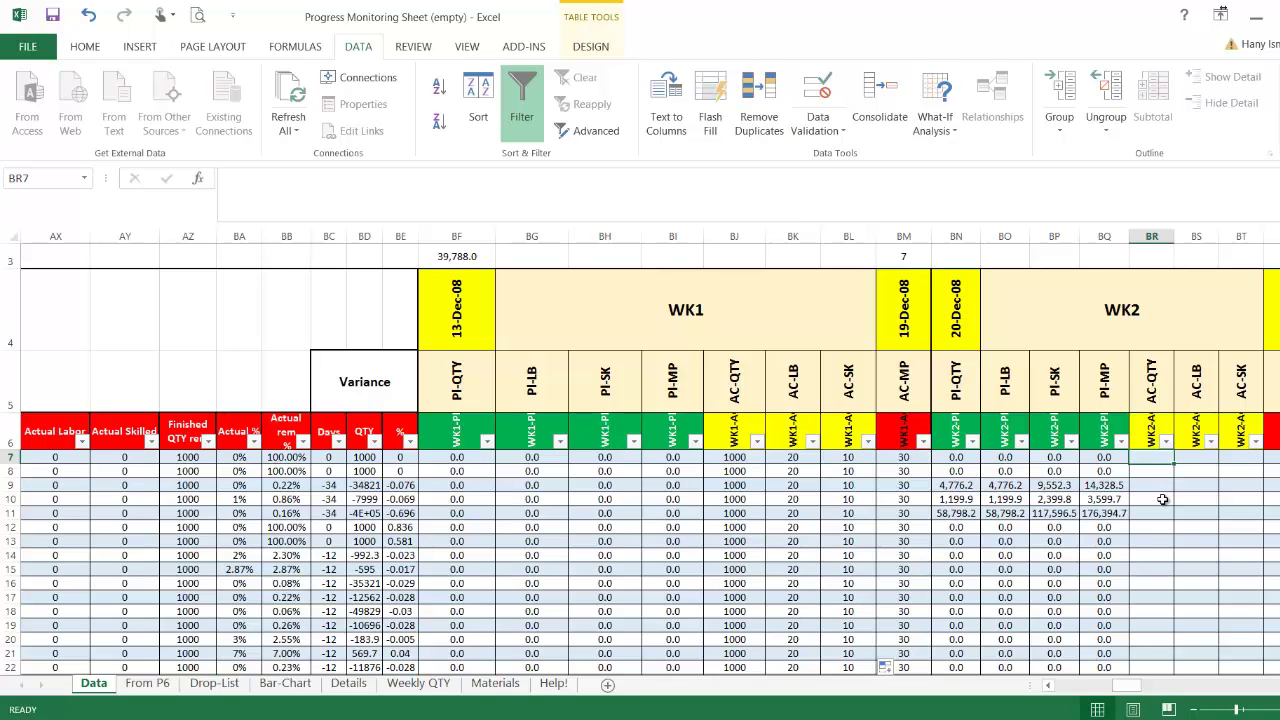
pyautogui.write('2500')
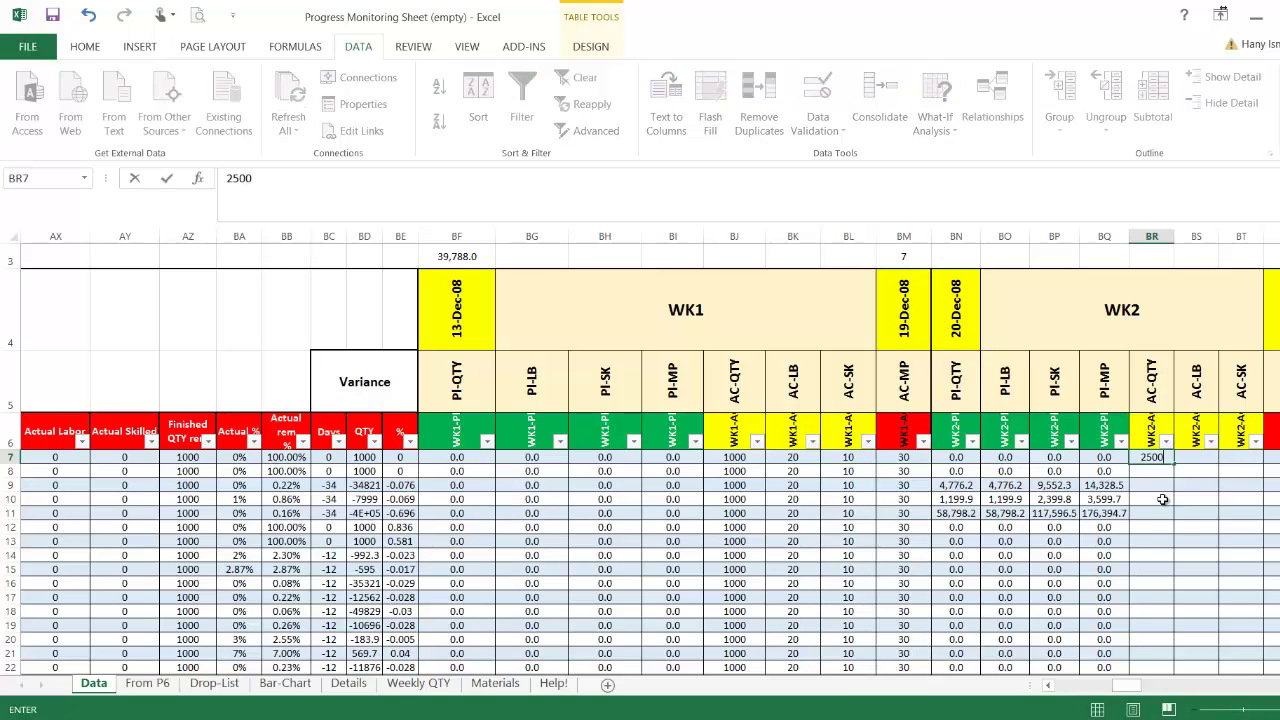
pyautogui.press('Tab')
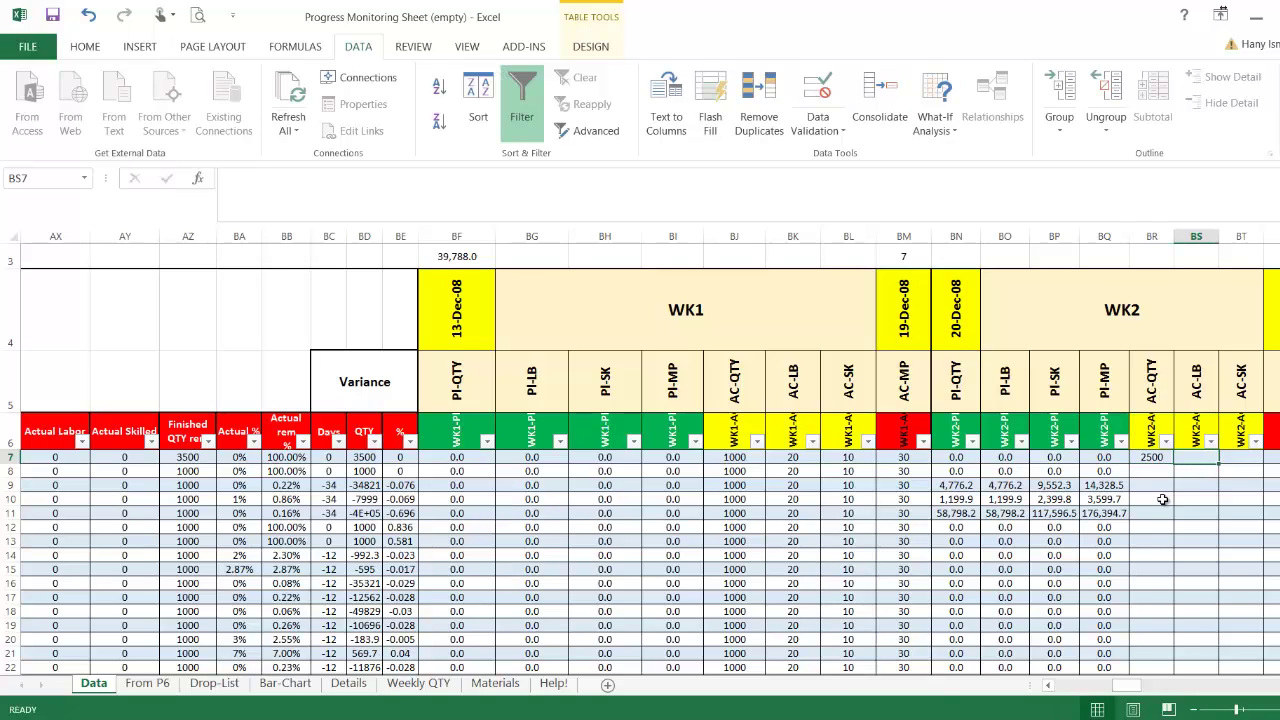
pyautogui.write('30')
pyautogui.press('Tab')
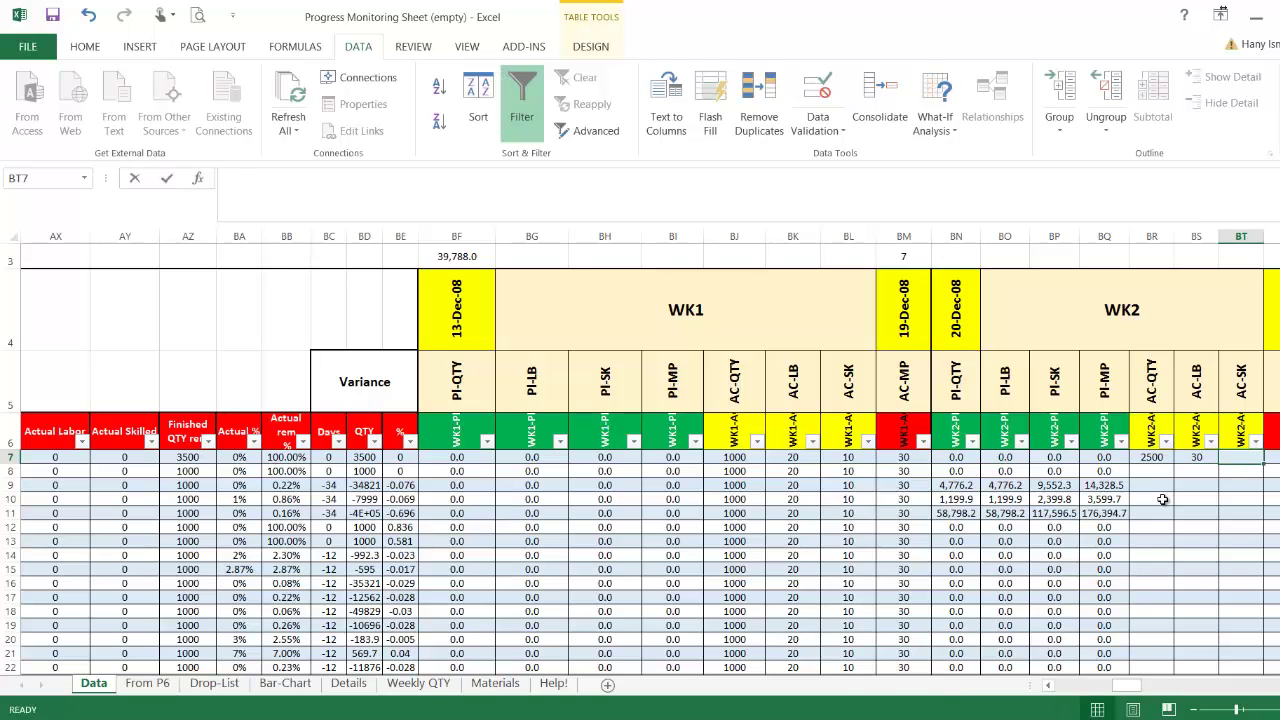
pyautogui.write('15')
pyautogui.press('Return')
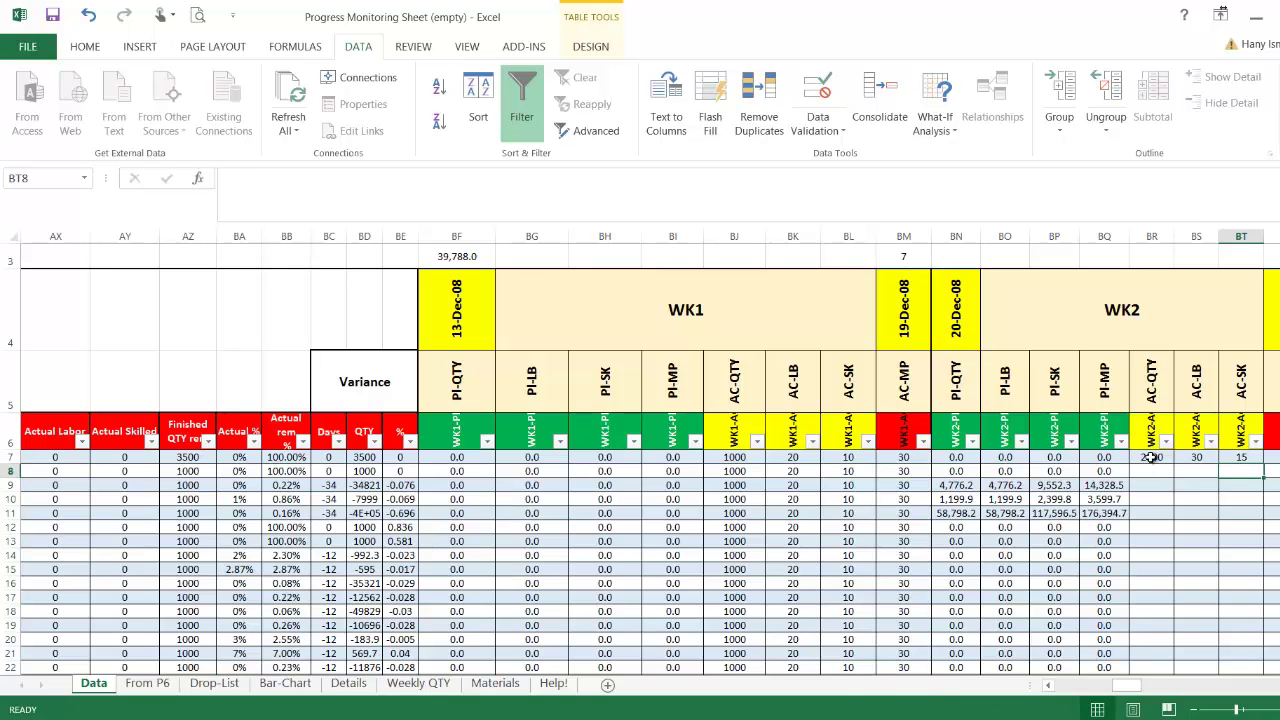
# - Fill the first activity's WK2 AC-QTY, AC-LB and AC-SK values down to row 29, and review the WK1 and WK2 blocks
pyautogui.moveTo(1152, 457); pyautogui.dragTo(1200, 545)
pyautogui.scroll(2, 1205, 512)
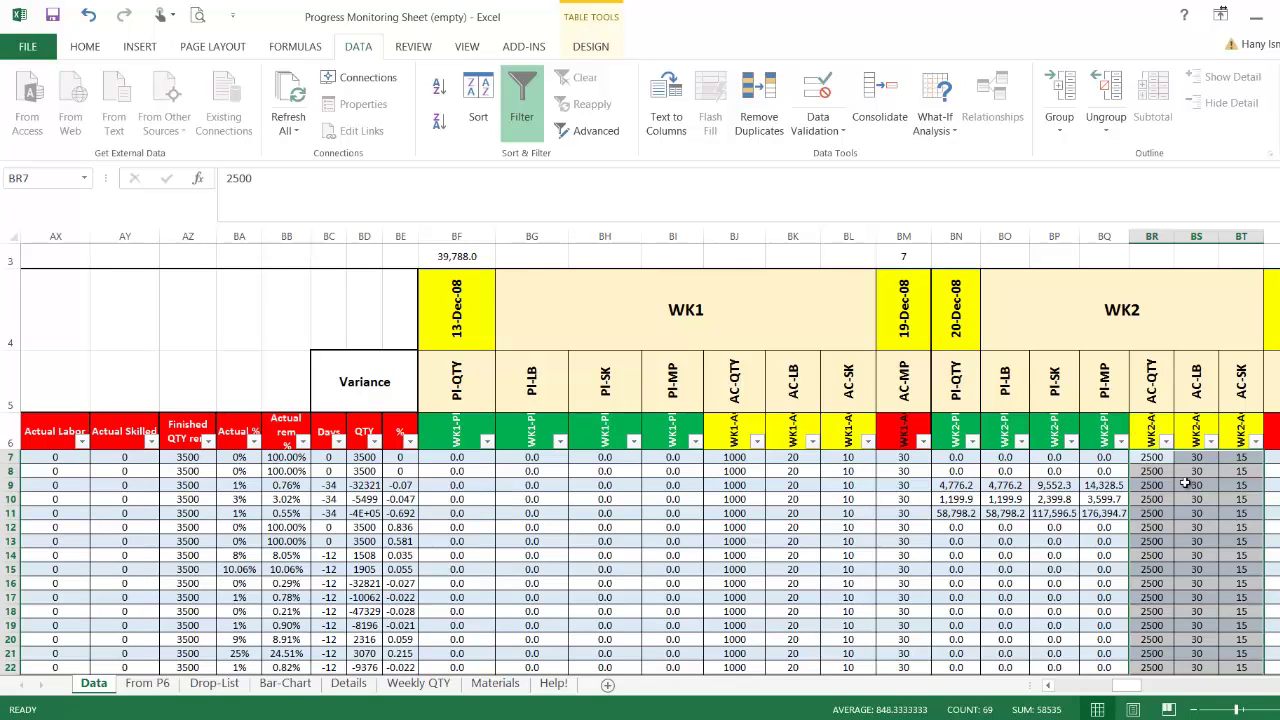
pyautogui.click(1155, 458)
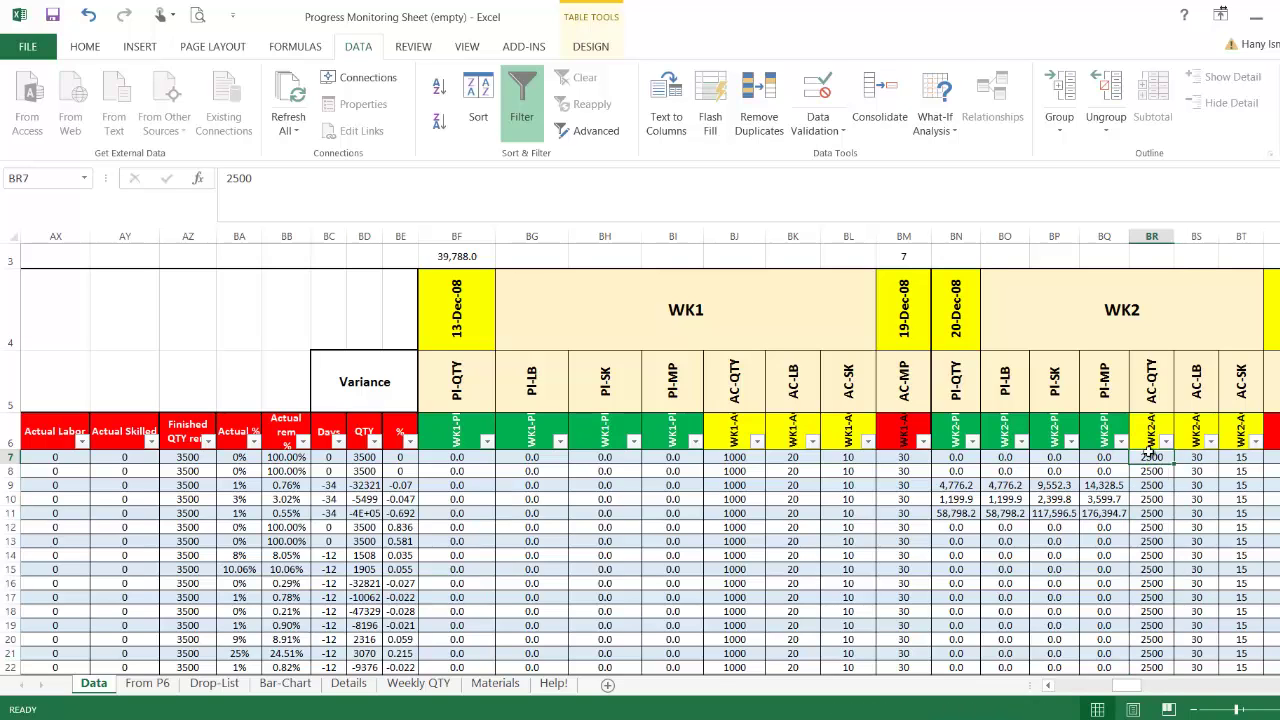
pyautogui.hscroll(3, 1116, 683)
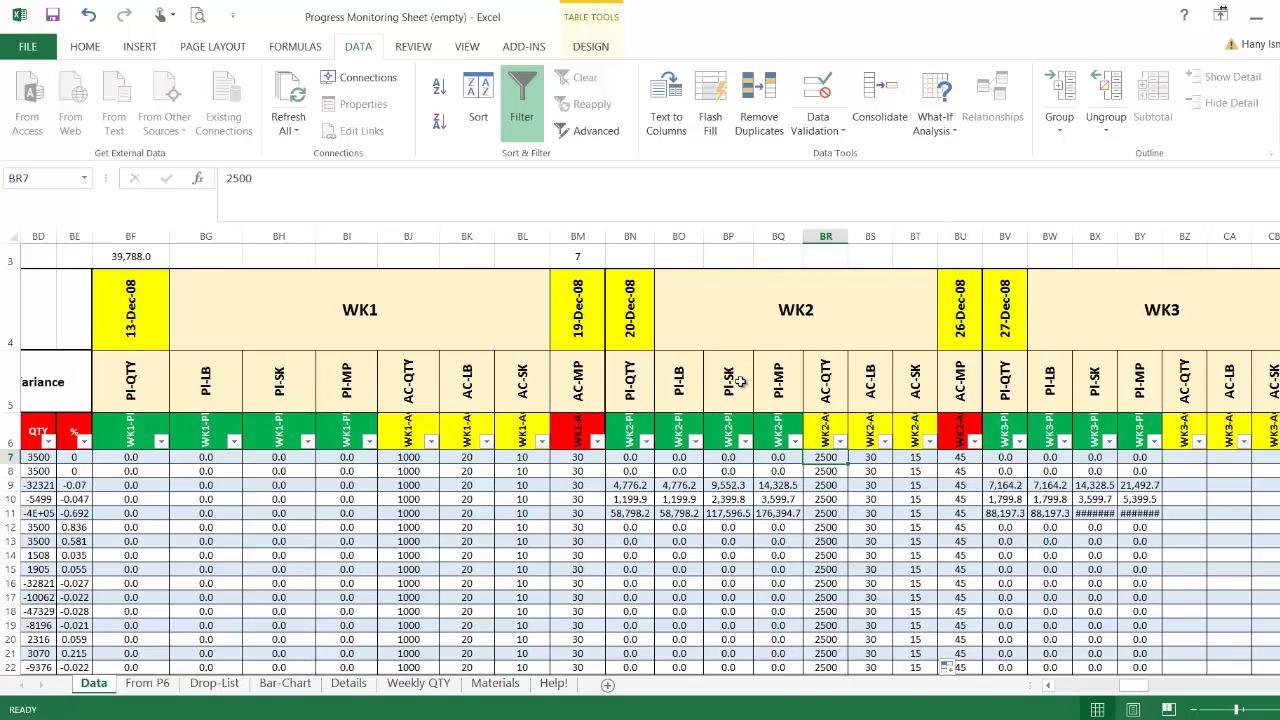
pyautogui.click(424, 317)
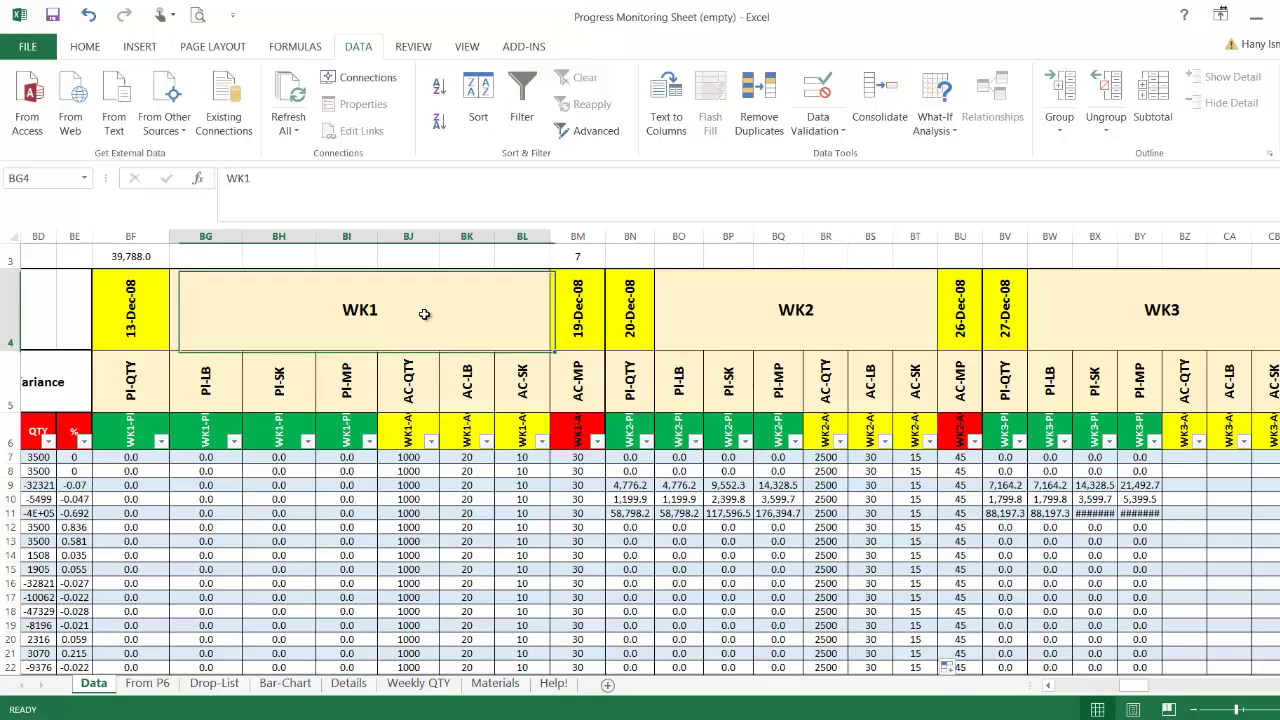
pyautogui.click(843, 336)
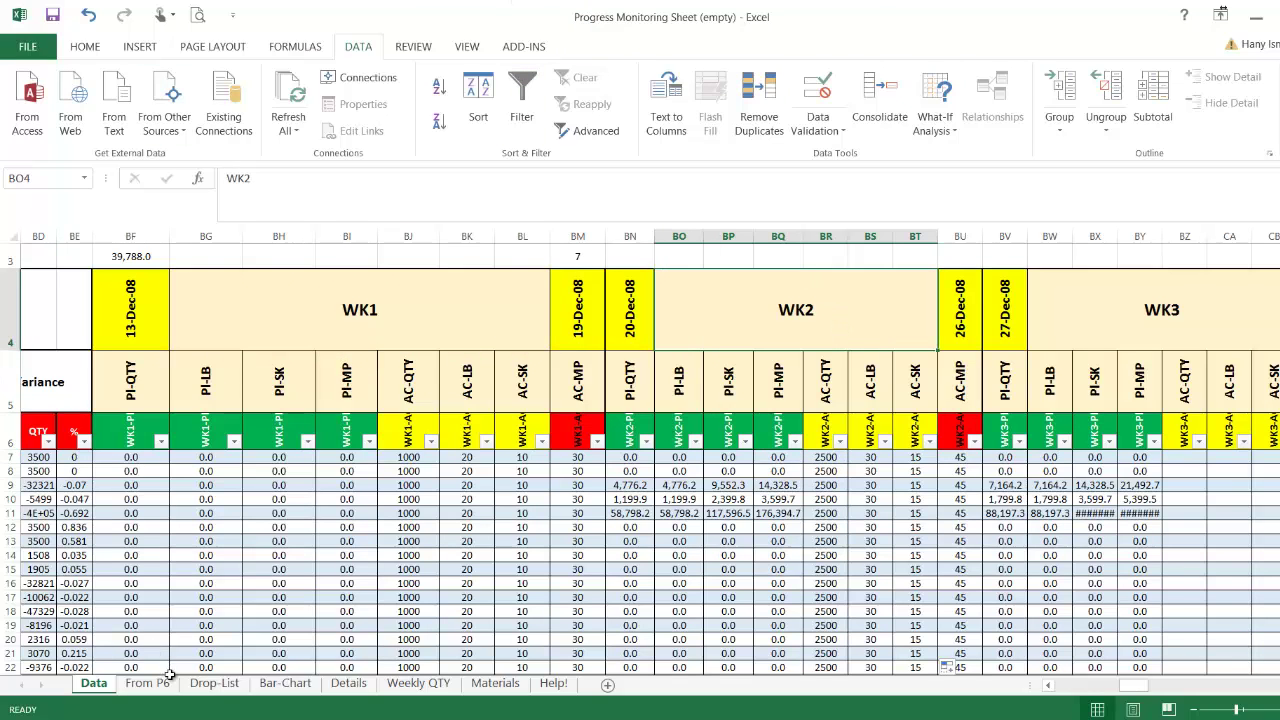
# - Refresh all workbook data from the Bar-Chart sheet and check the project's total Actual QTY
pyautogui.click(285, 684)
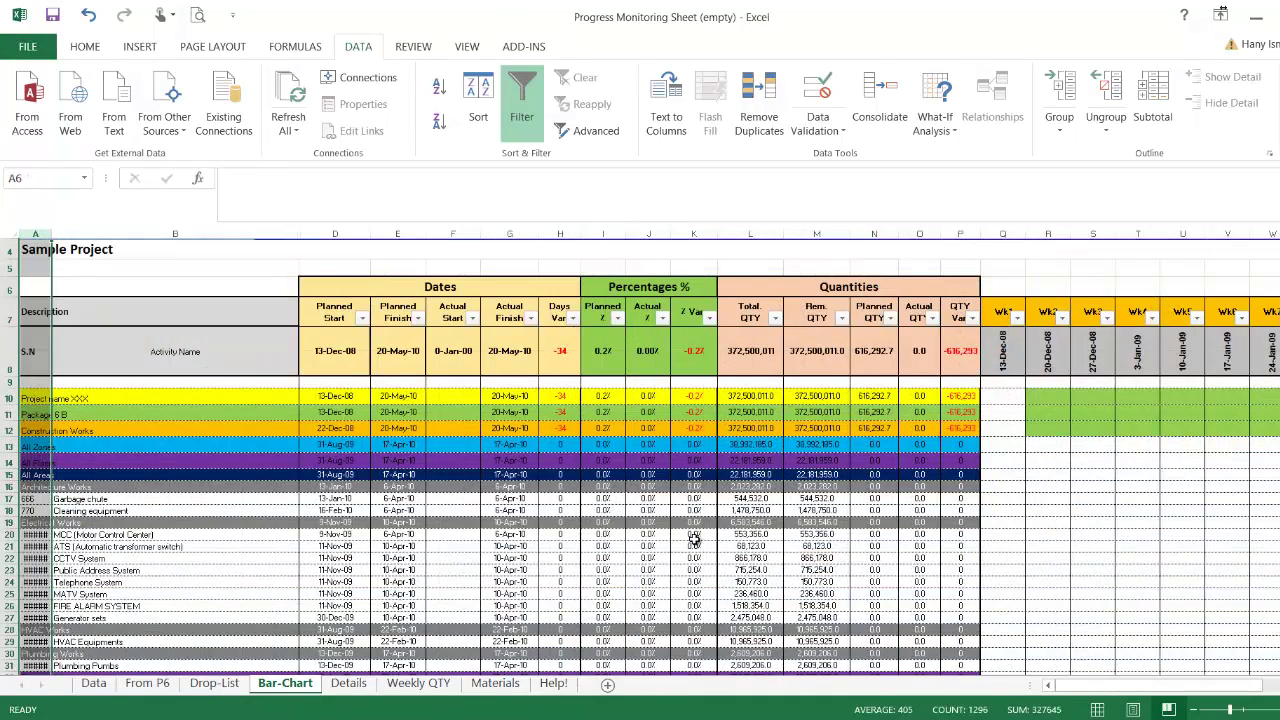
pyautogui.click(925, 350)
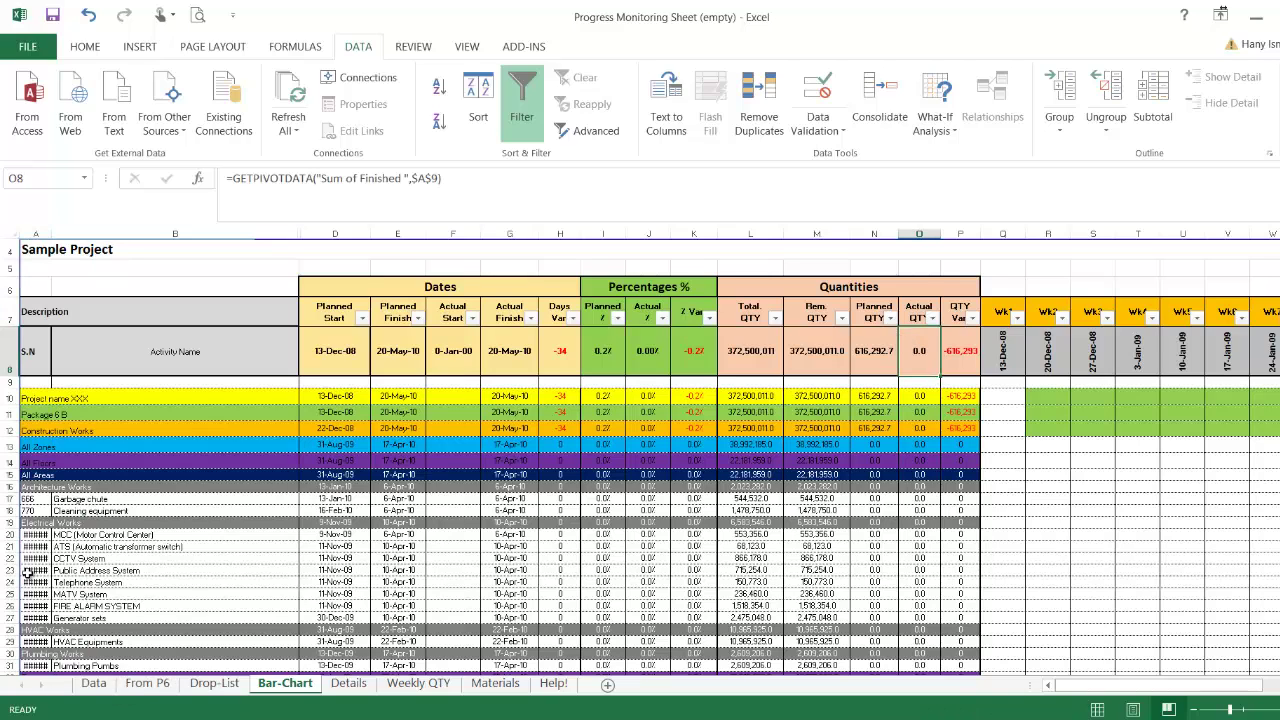
pyautogui.doubleClick(363, 50)
pyautogui.click(363, 50)
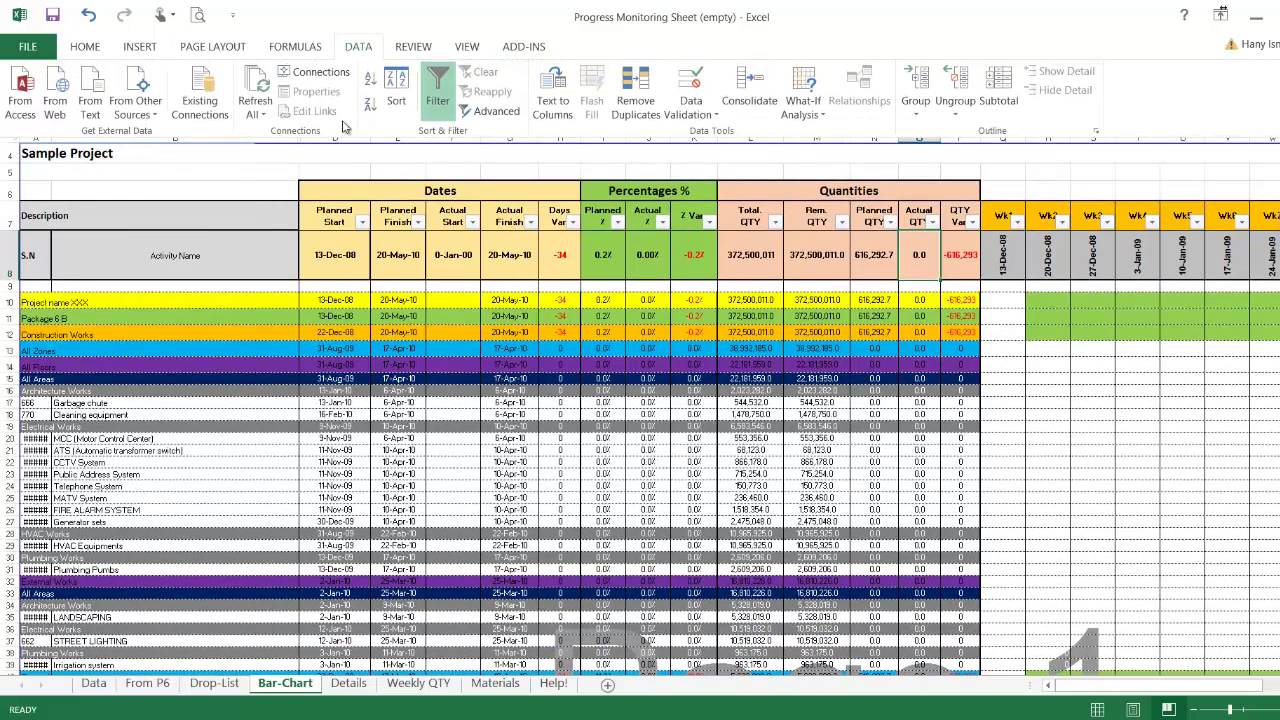
pyautogui.click(264, 82)
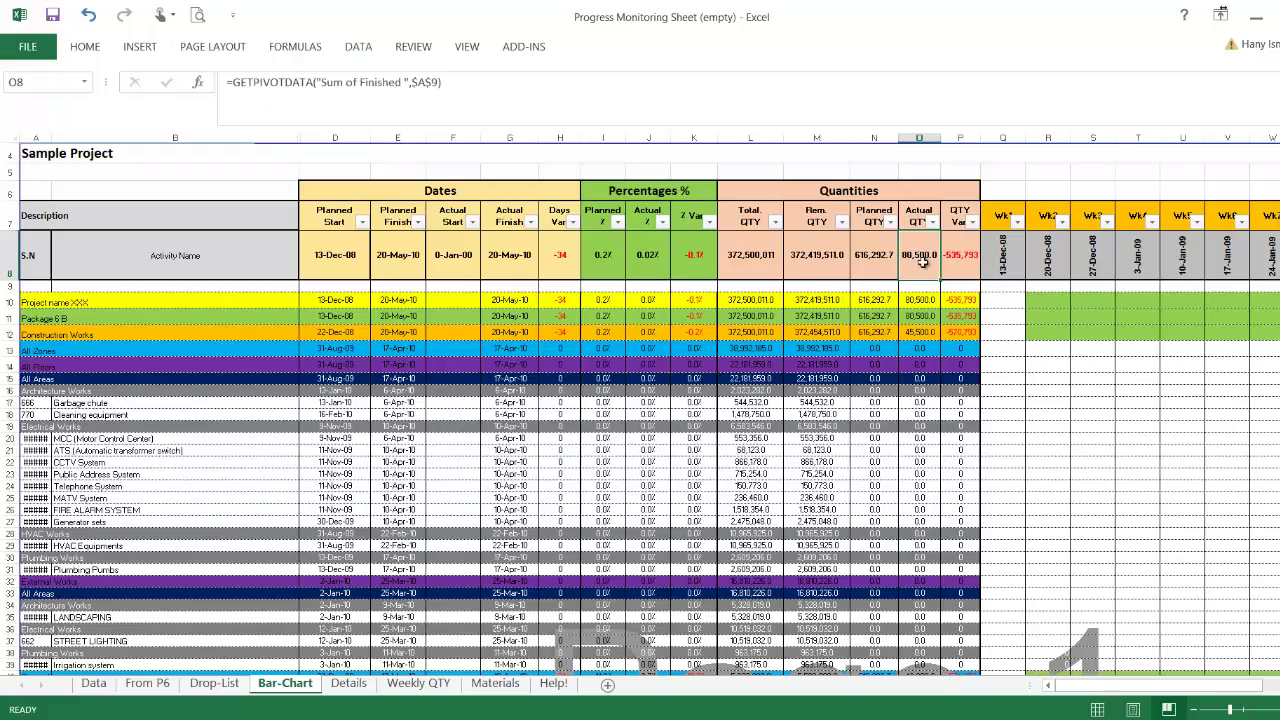
pyautogui.scroll(1, 924, 229)
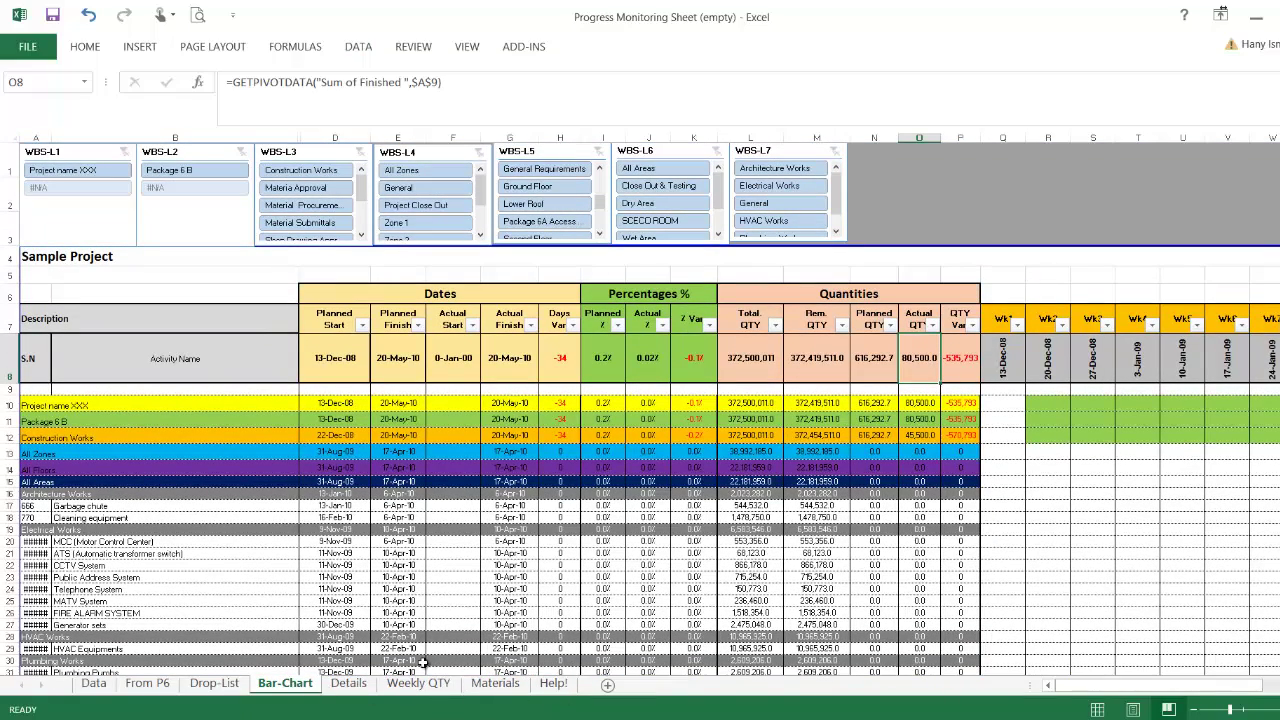
# - Review the planned and actual quantities on the Details and Weekly QTY sheets, and the overall Planned % on the Bar-Chart sheet
pyautogui.click(350, 686)
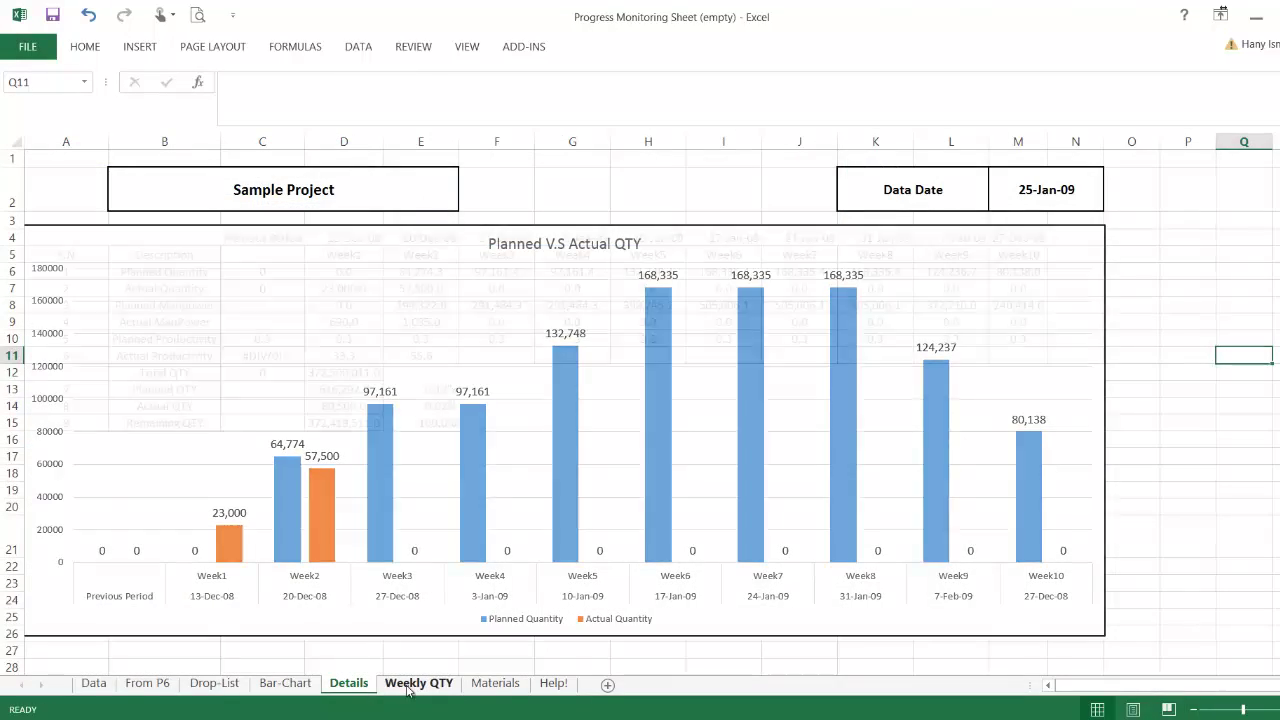
pyautogui.click(408, 688)
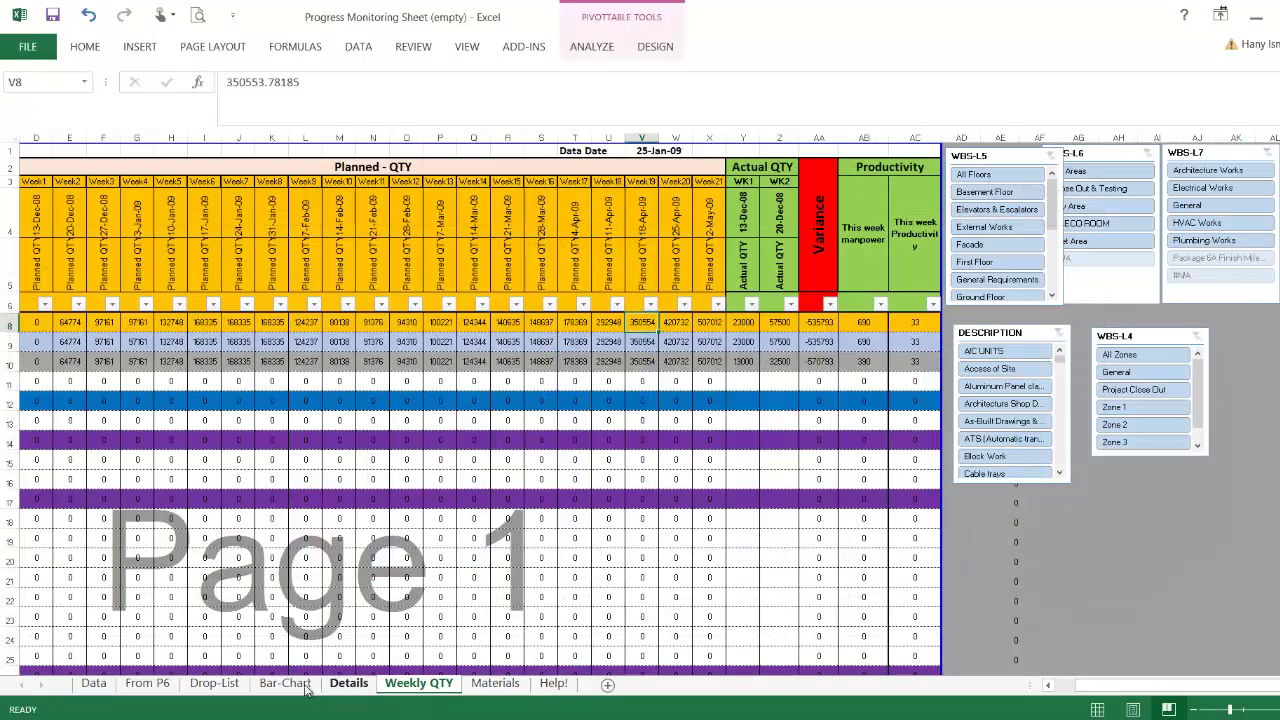
pyautogui.click(287, 684)
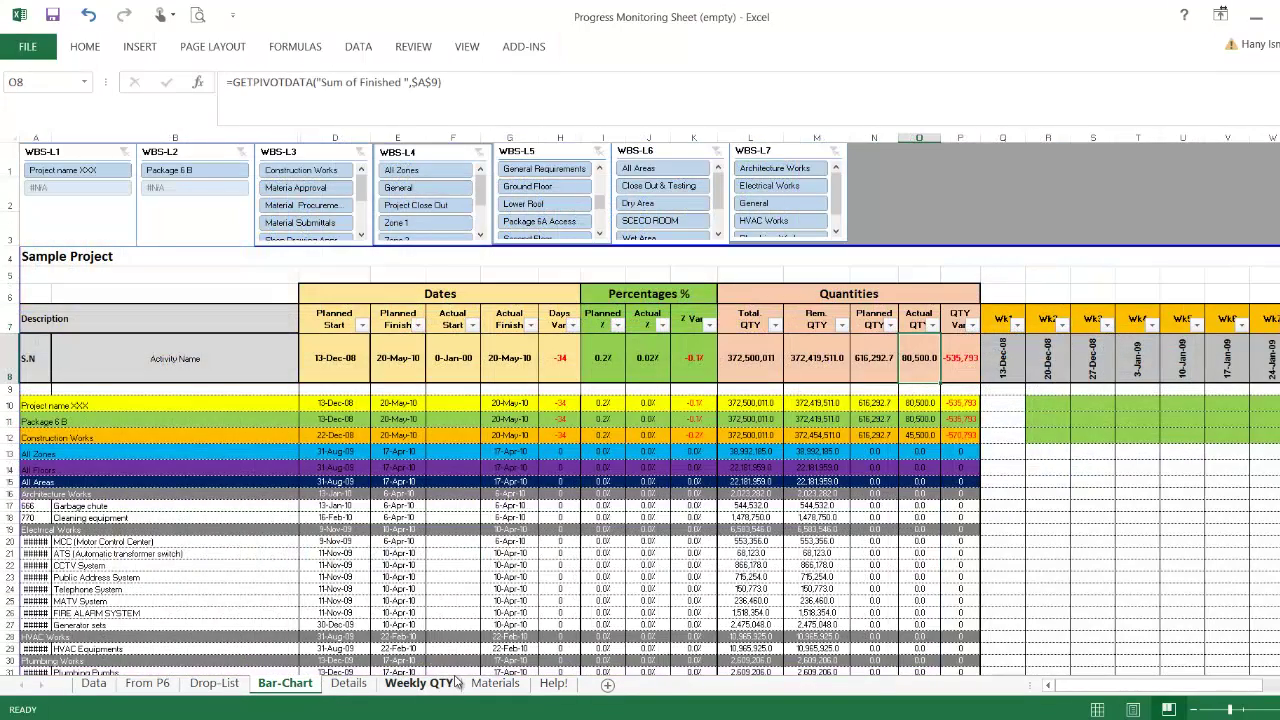
pyautogui.click(603, 358)
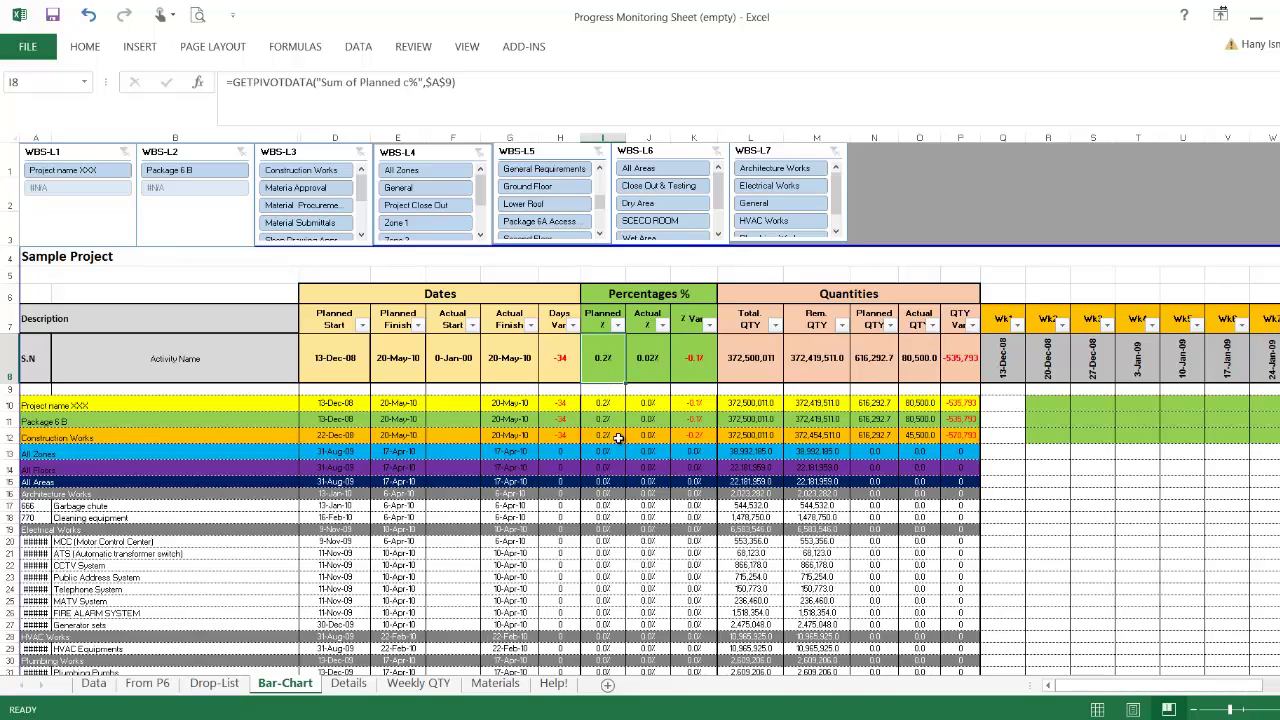
# - Set the Data Date on the Data sheet to 25-02-2009
pyautogui.click(93, 684)
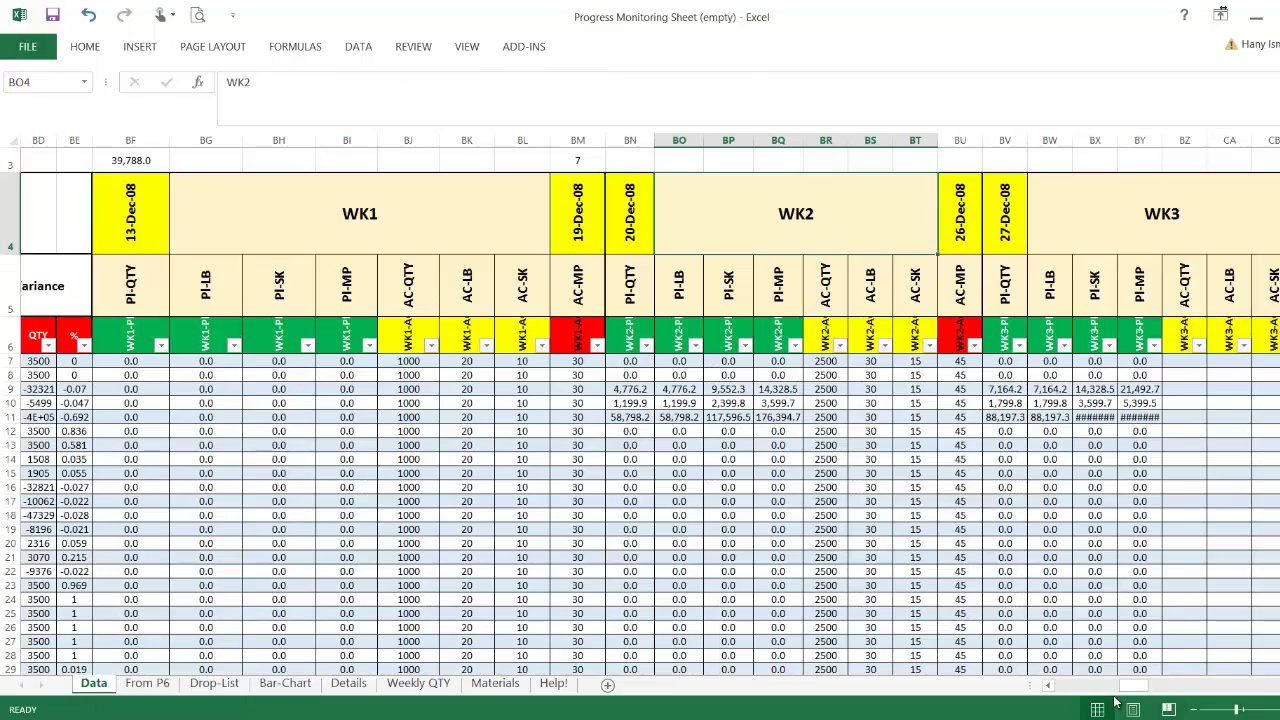
pyautogui.moveTo(1134, 685); pyautogui.dragTo(1068, 685)
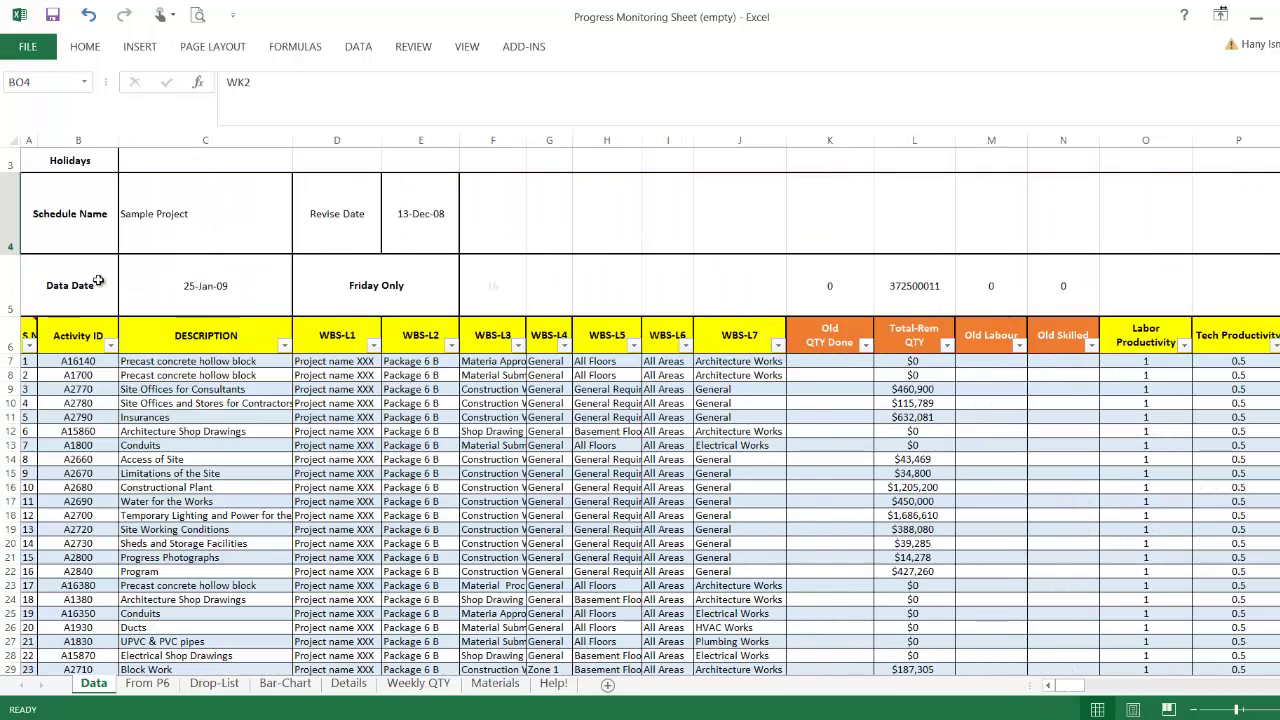
pyautogui.click(201, 295)
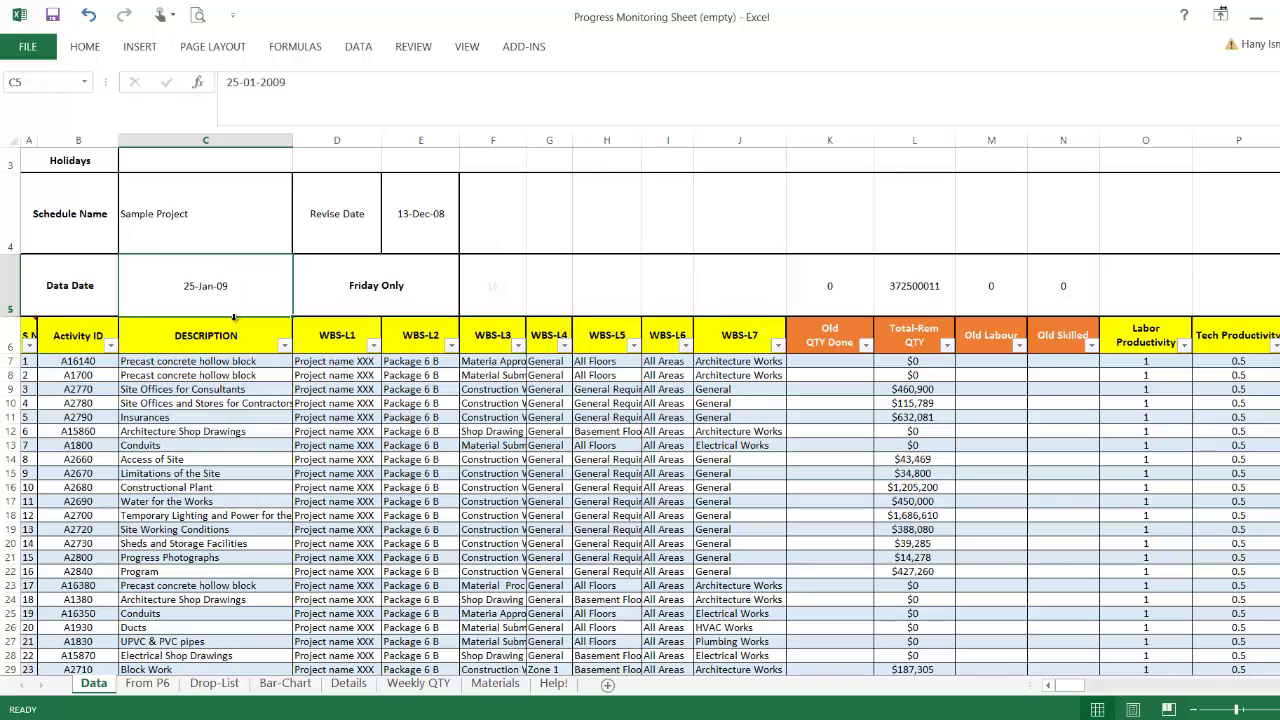
pyautogui.moveTo(257, 82); pyautogui.dragTo(243, 82)
pyautogui.write('02')
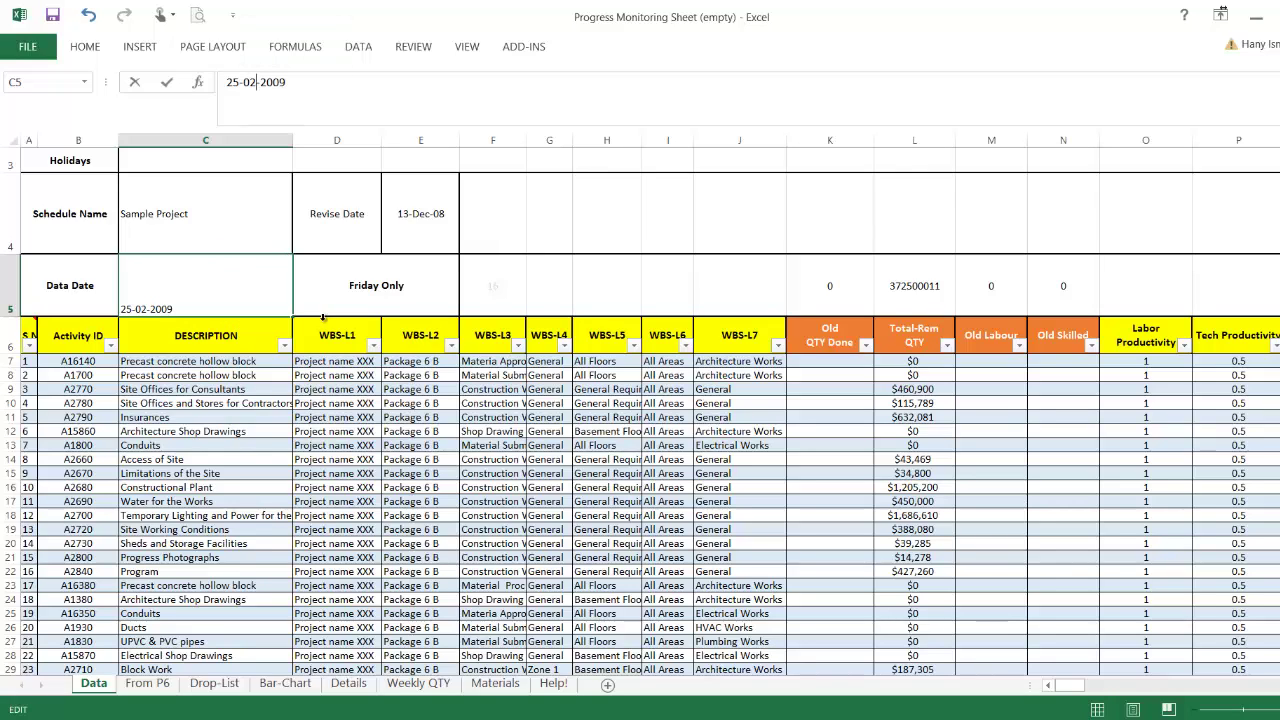
pyautogui.press('Return')
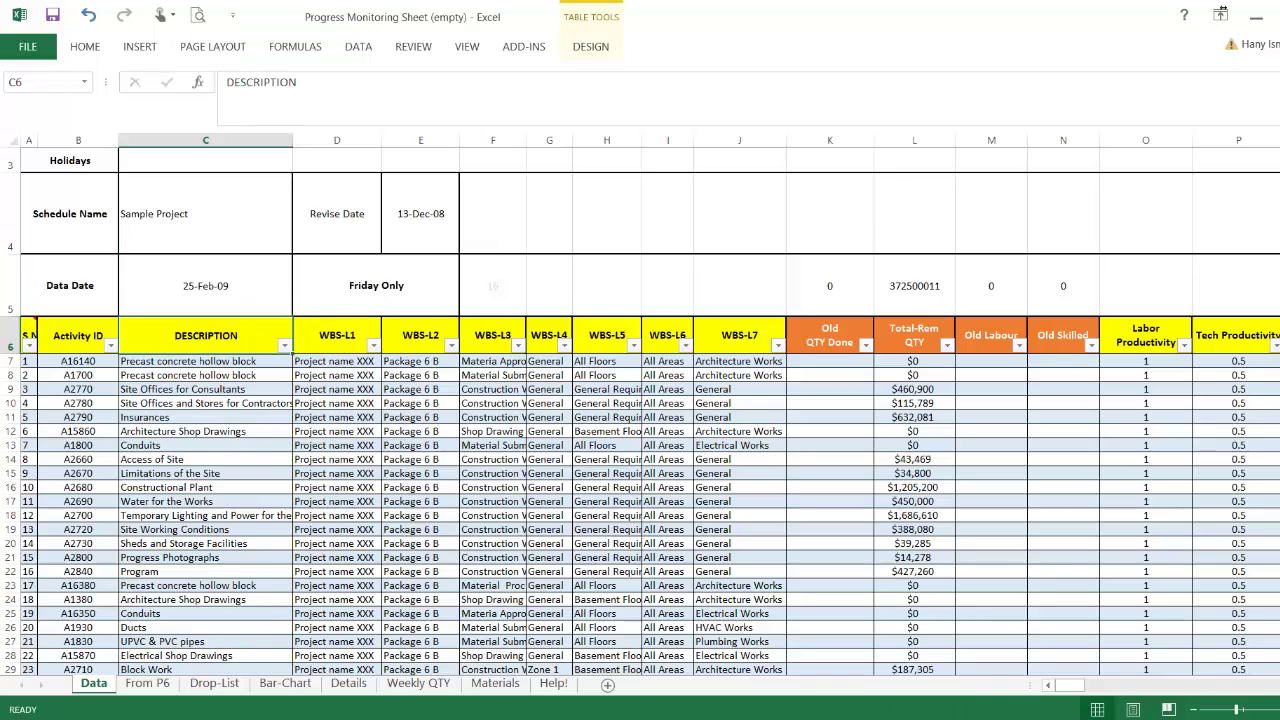
# - Refresh all data on the Bar-Chart sheet to apply the changed Data Date
pyautogui.click(283, 684)
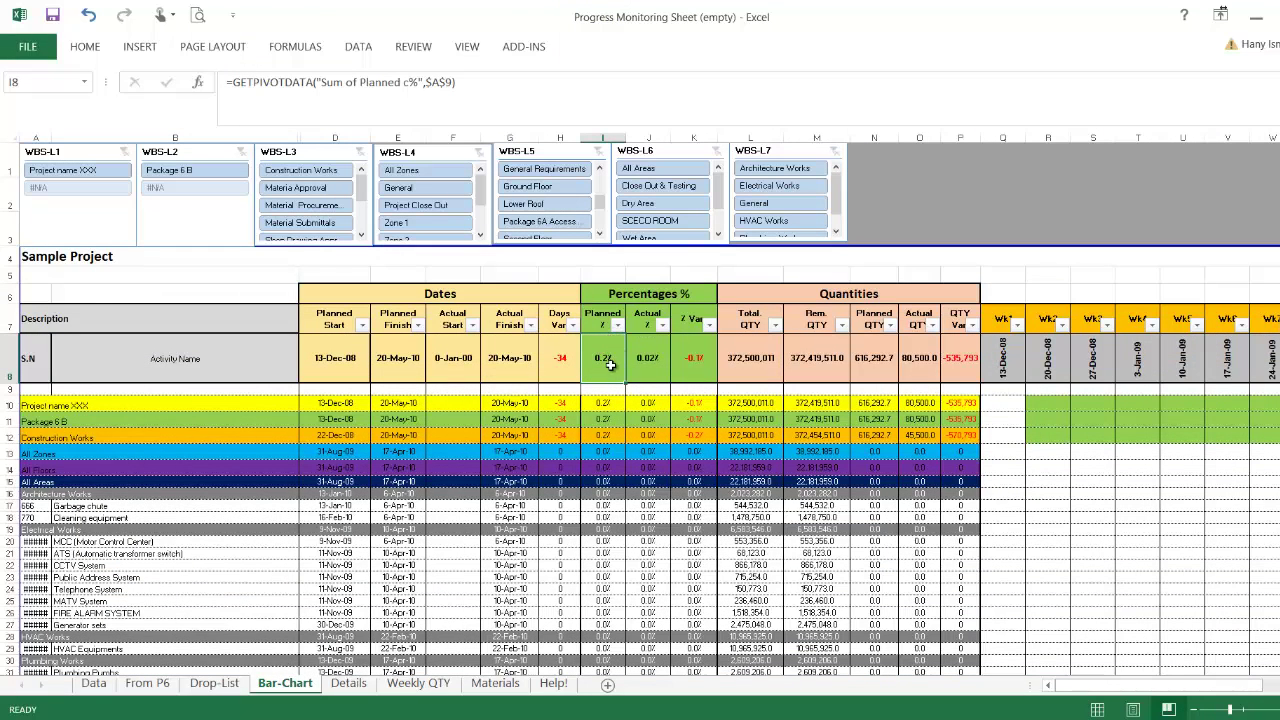
pyautogui.doubleClick(358, 46)
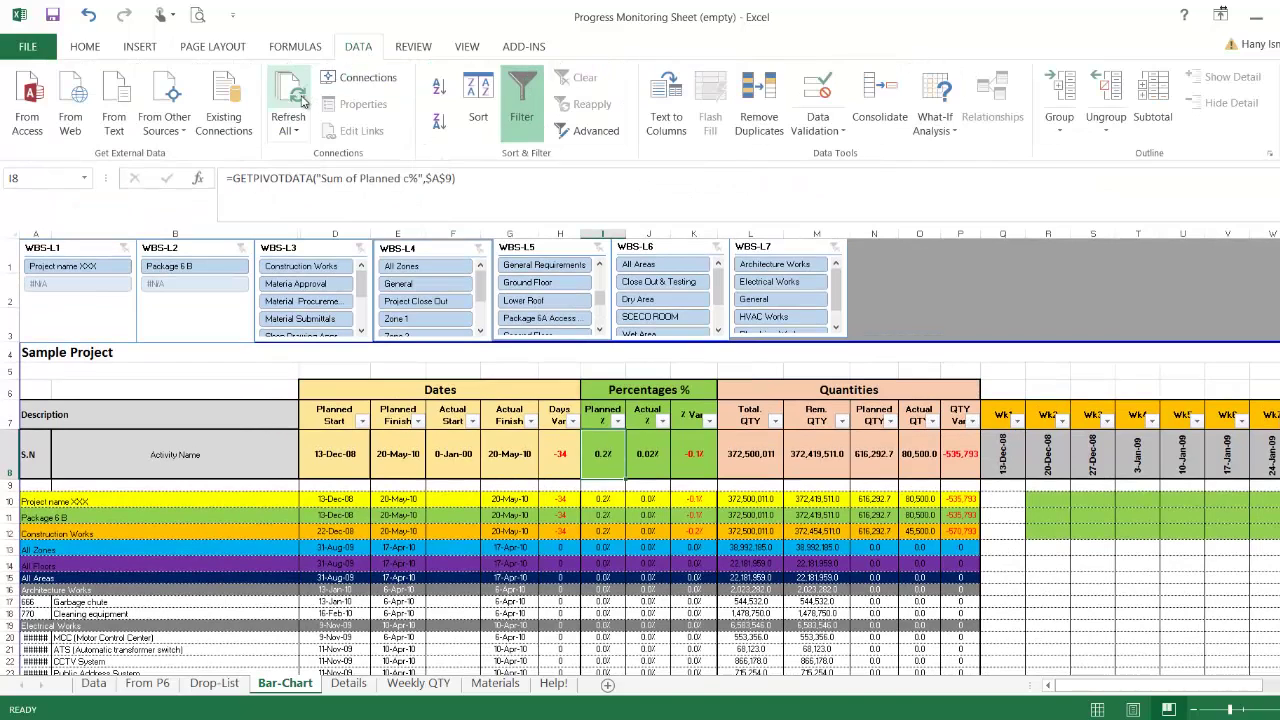
pyautogui.click(299, 98)
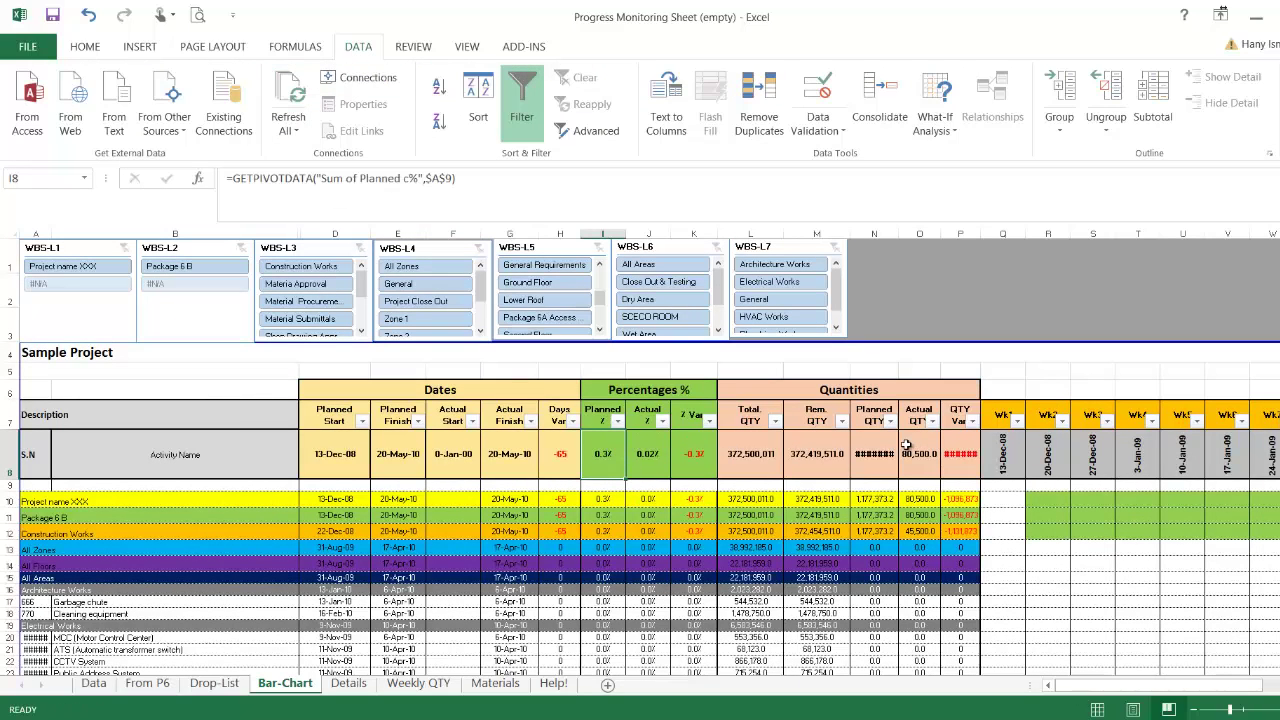
# - Widen the Planned QTY and QTY Var. columns on the Bar-Chart sheet so their values fit
pyautogui.moveTo(898, 242); pyautogui.dragTo(903, 242)
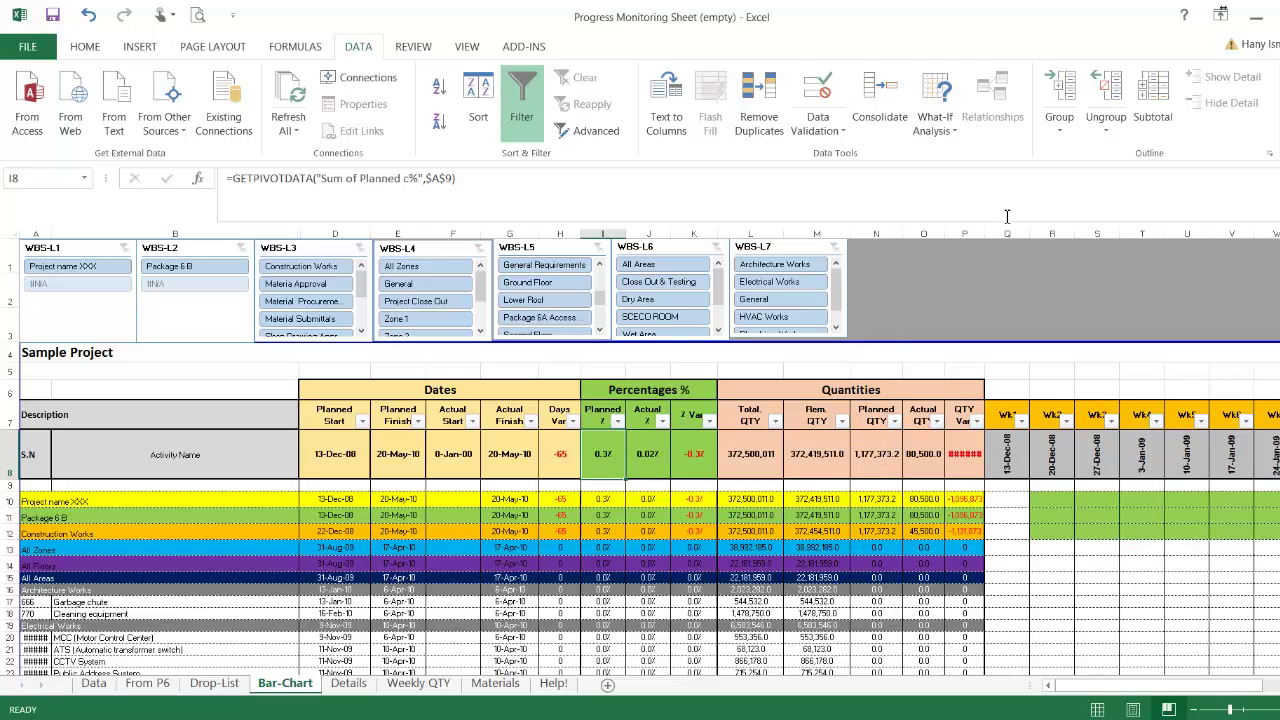
pyautogui.moveTo(986, 232); pyautogui.dragTo(995, 232)
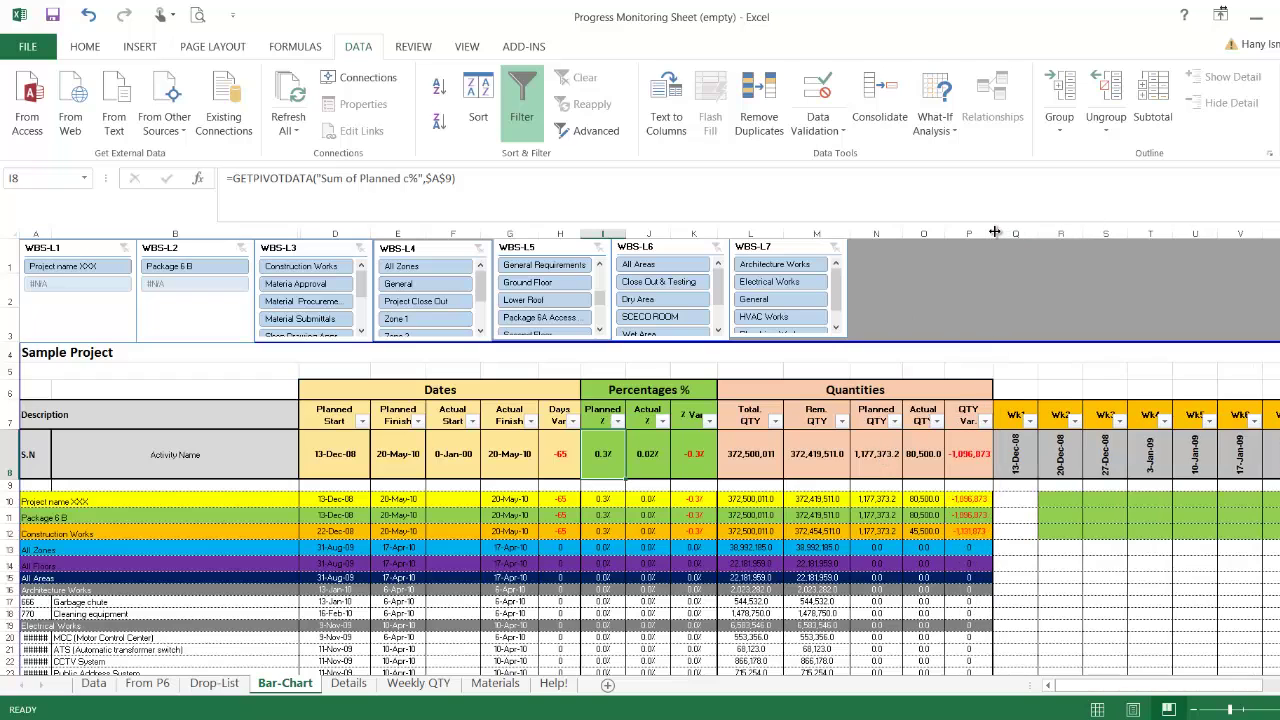
# - Review the weekly Planned V.S Actual QTY chart and the Data Date on the Details sheet
pyautogui.click(349, 683)
pyautogui.scroll(-2, 597, 408)
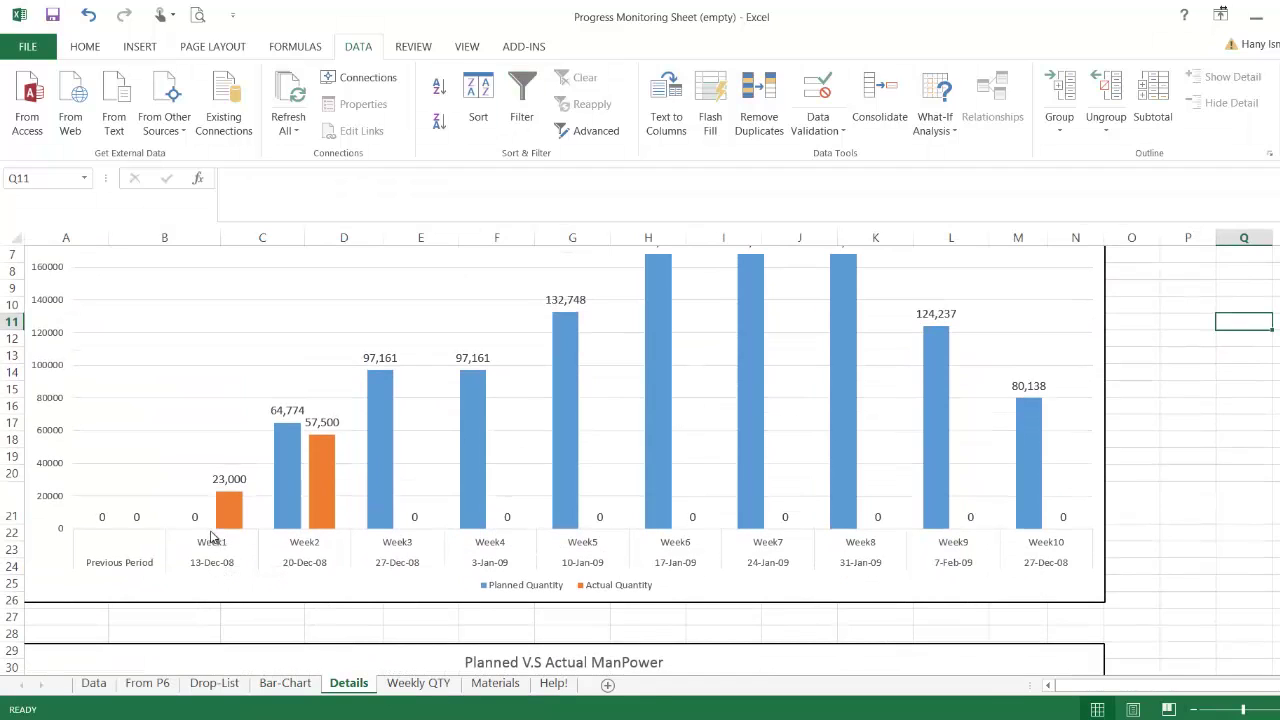
pyautogui.moveTo(226, 517)
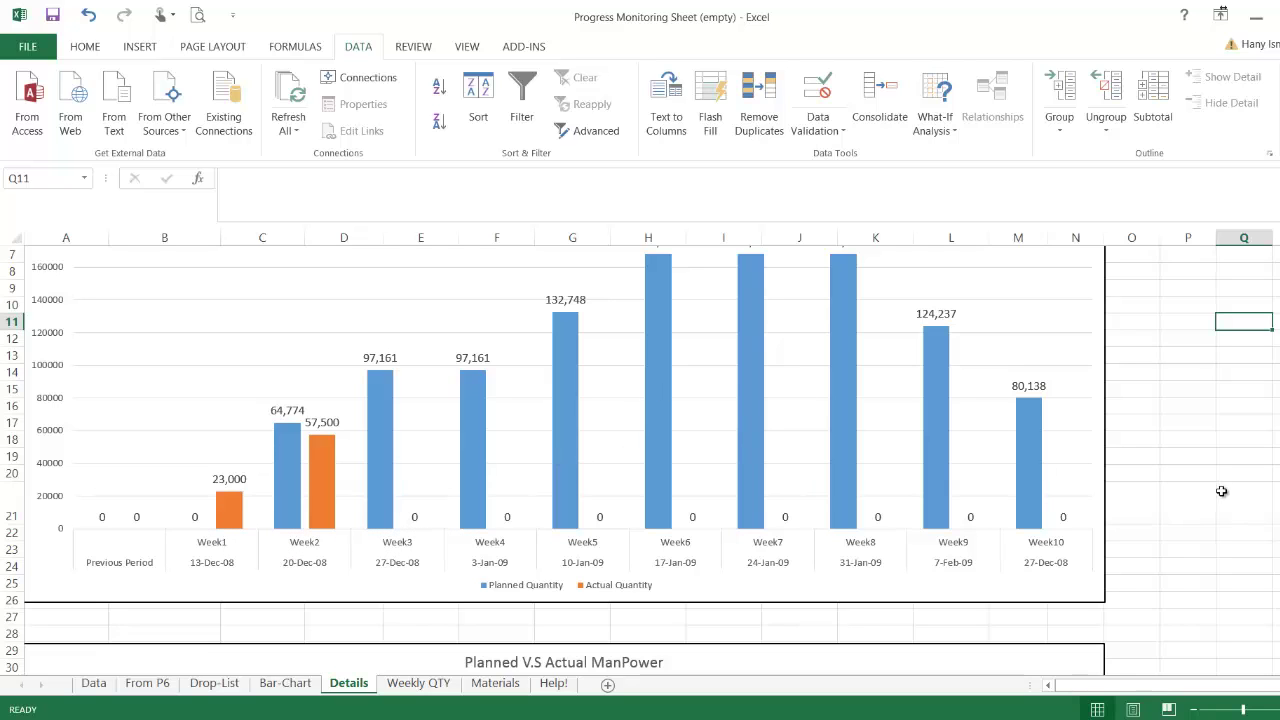
pyautogui.scroll(1, 1219, 540)
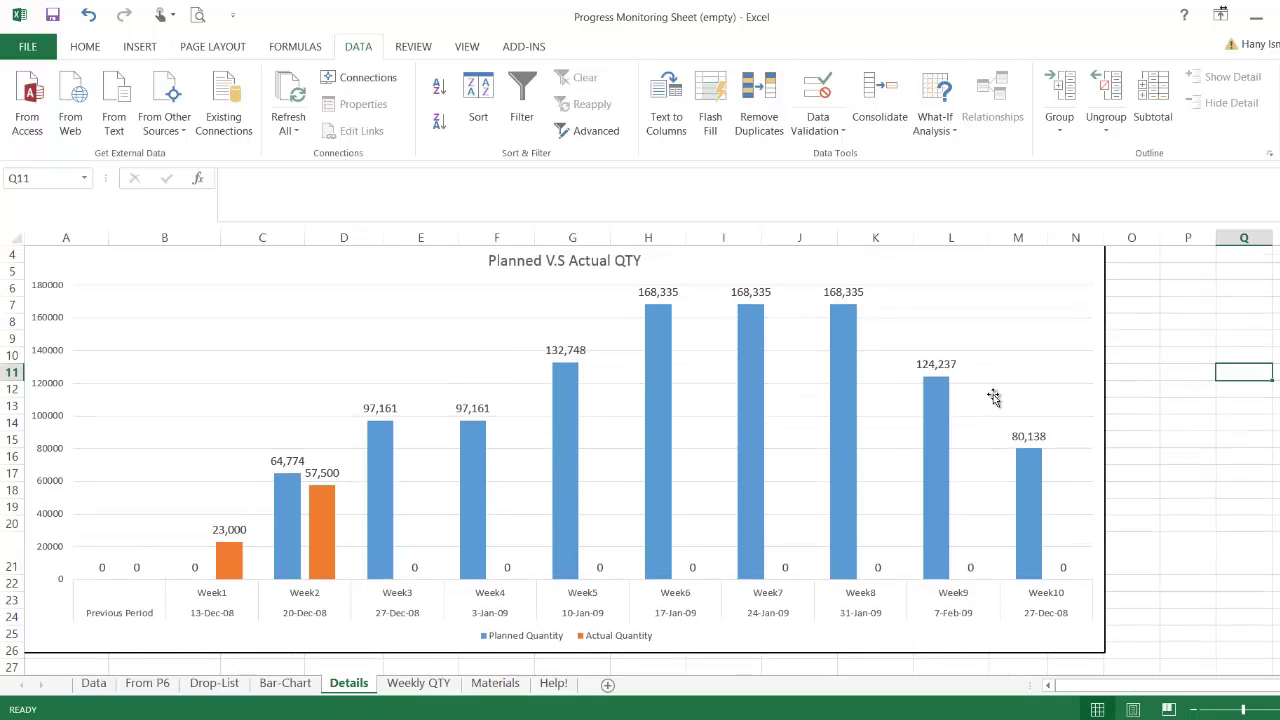
pyautogui.scroll(1, 1165, 494)
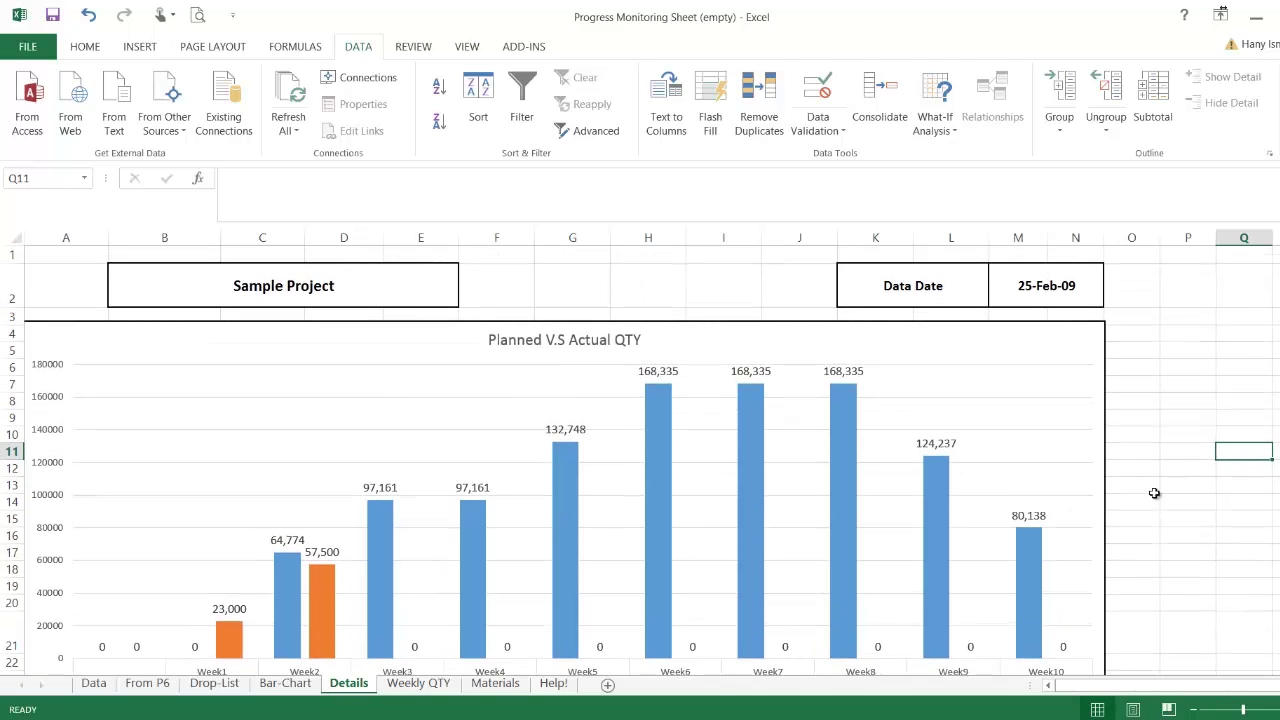
# - Examine the planned versus actual manpower and productivity charts and the overall quantity status charts on the Details sheet
pyautogui.scroll(-6, 1154, 494)
pyautogui.scroll(-4, 1154, 493)
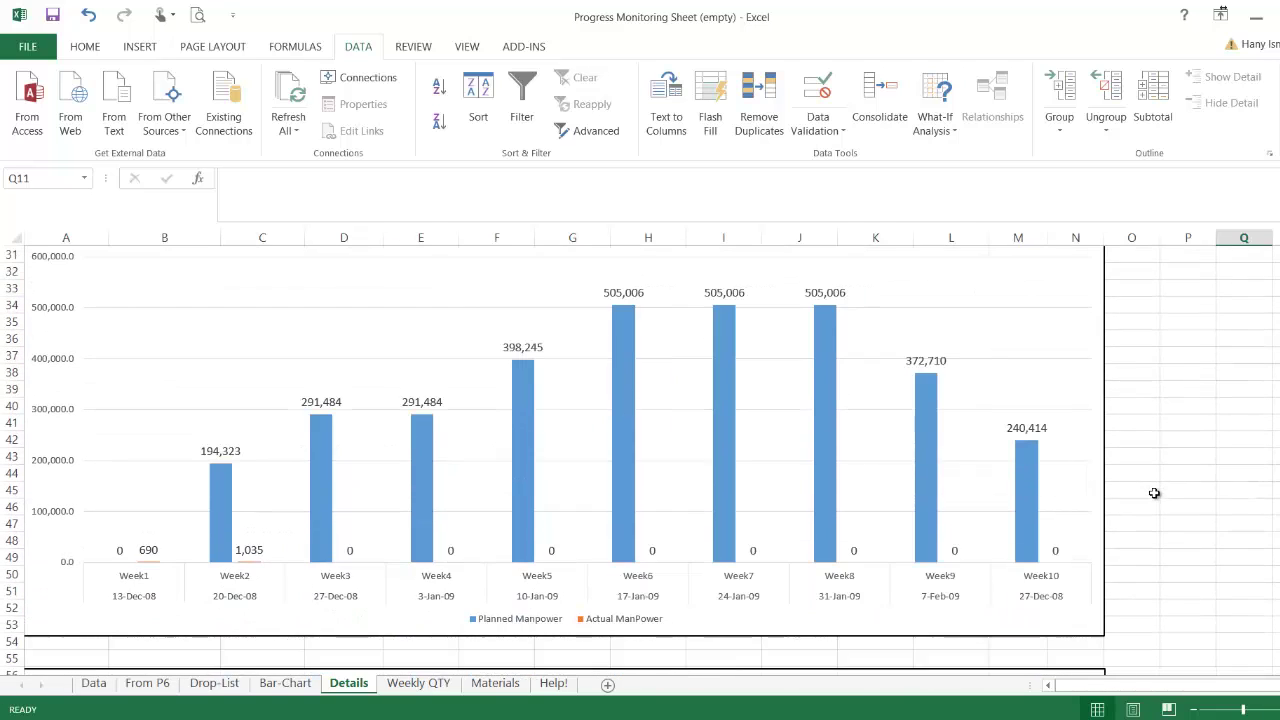
pyautogui.scroll(-1, 1121, 507)
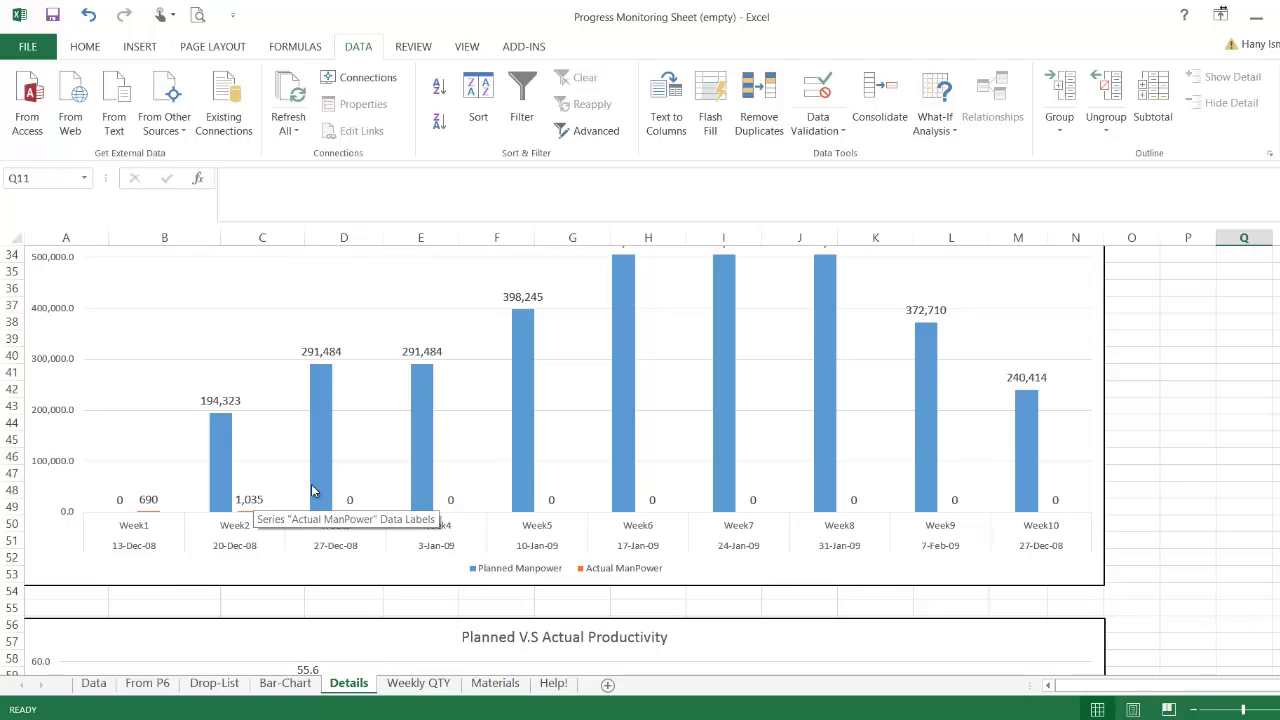
pyautogui.scroll(-4, 651, 452)
pyautogui.scroll(-2, 653, 454)
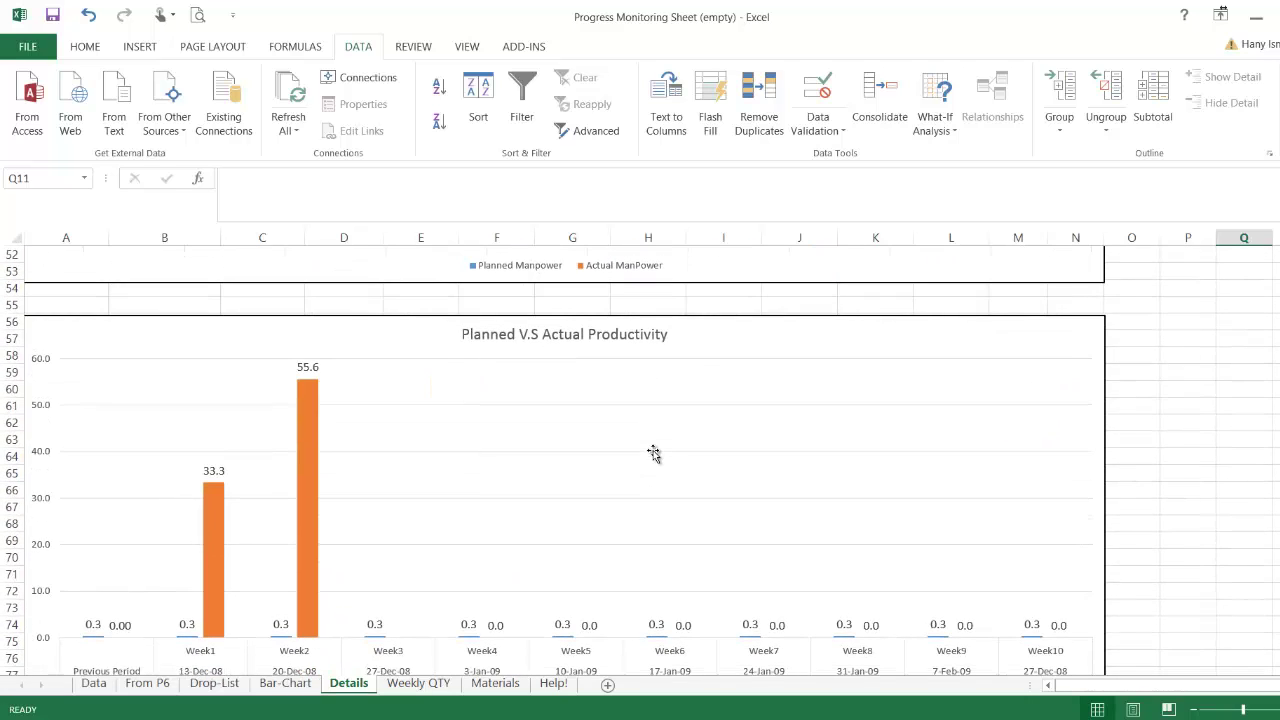
pyautogui.scroll(-1, 653, 457)
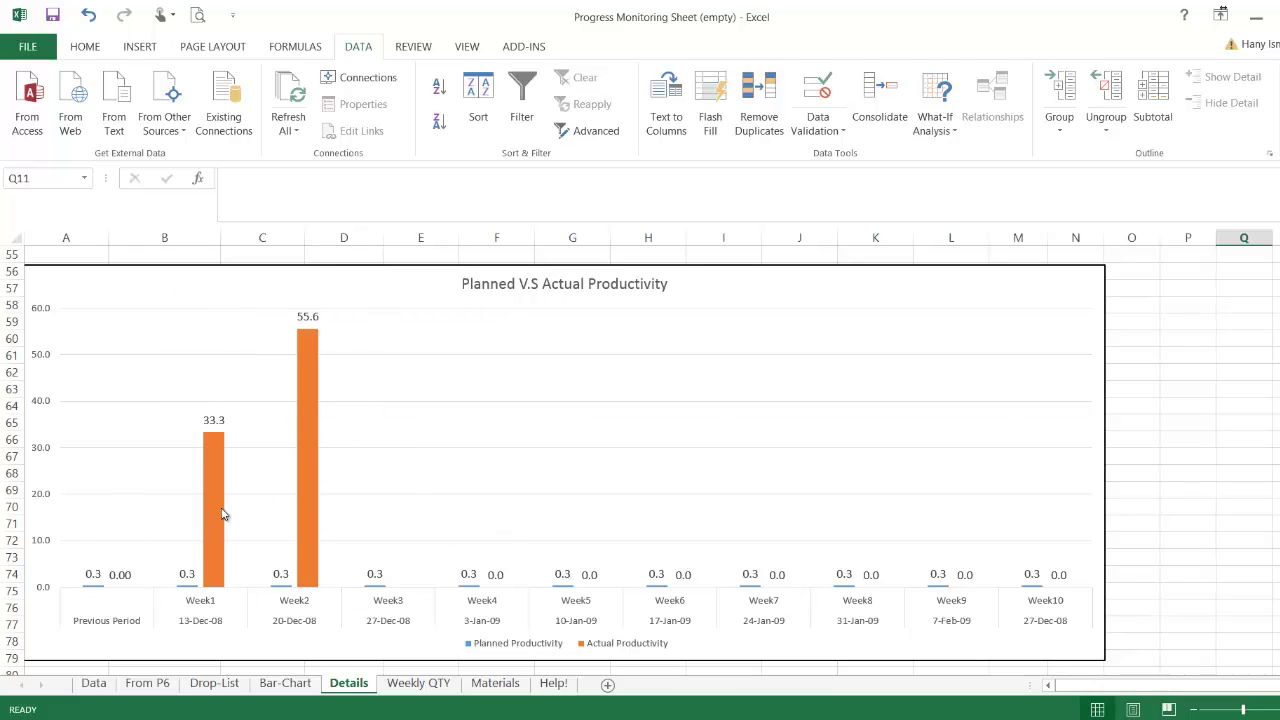
pyautogui.scroll(-7, 1203, 393)
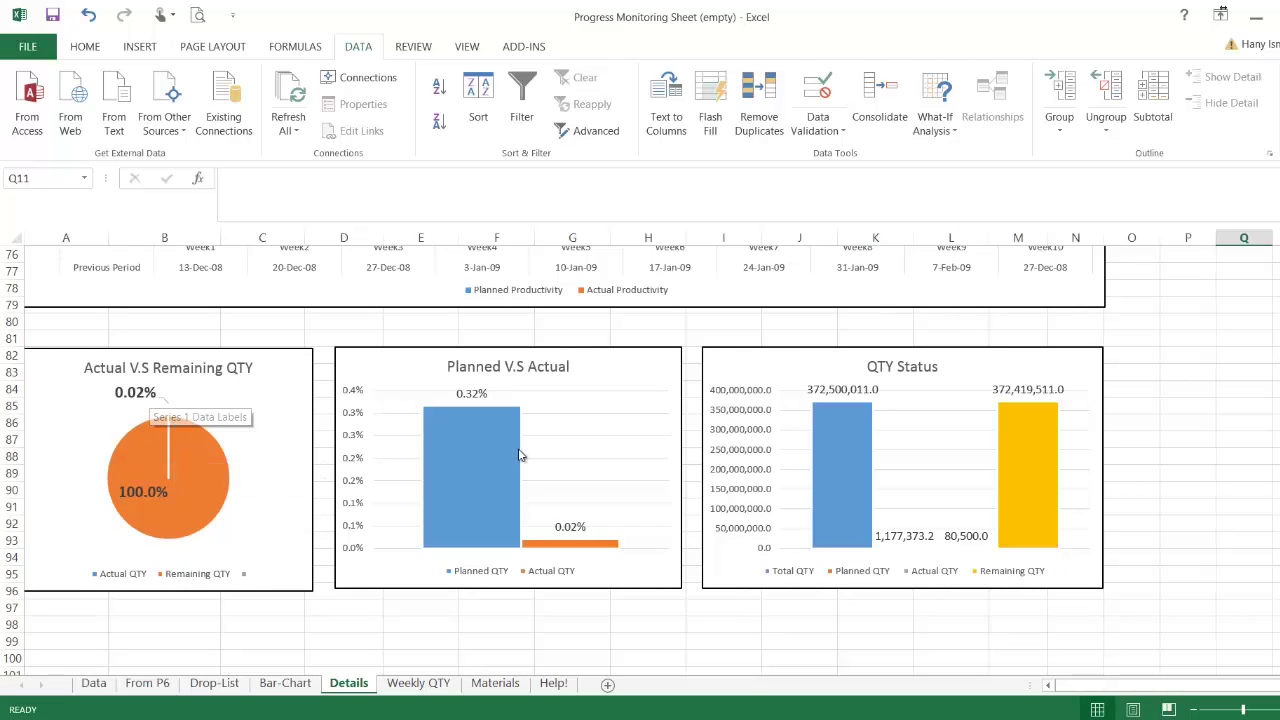
pyautogui.moveTo(477, 445)
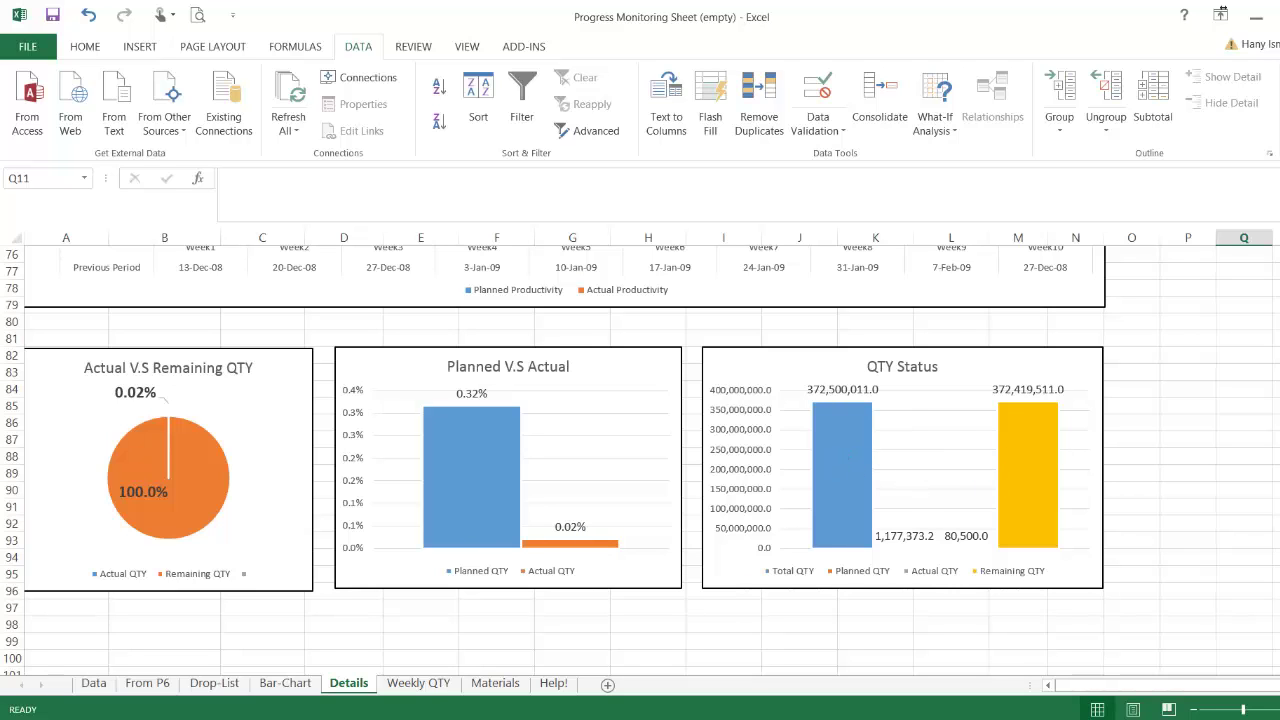
# - Examine the WK1 and WK2 Actual QTY, Variance, This week manpower and This week Productivity columns on the Weekly QTY sheet
pyautogui.click(421, 684)
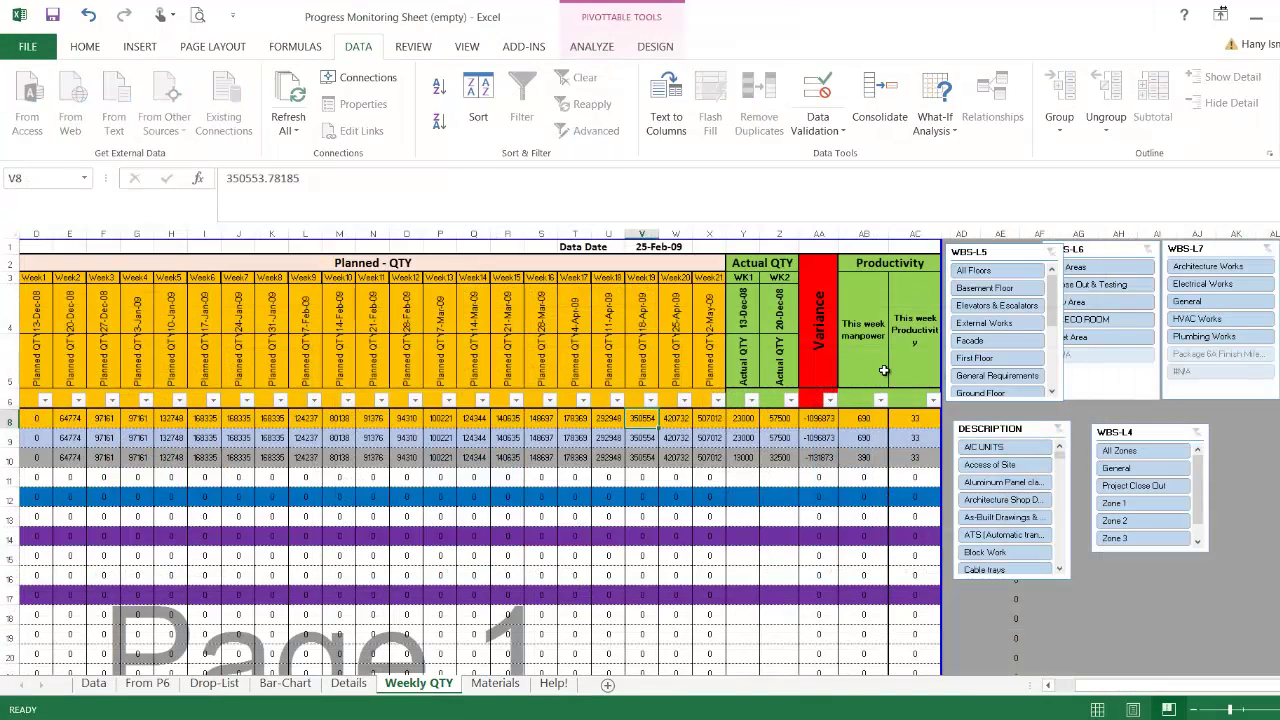
pyautogui.moveTo(1145, 686)
pyautogui.mouseDown()
pyautogui.moveTo(1103, 693)
pyautogui.moveTo(1130, 679)
pyautogui.mouseUp()
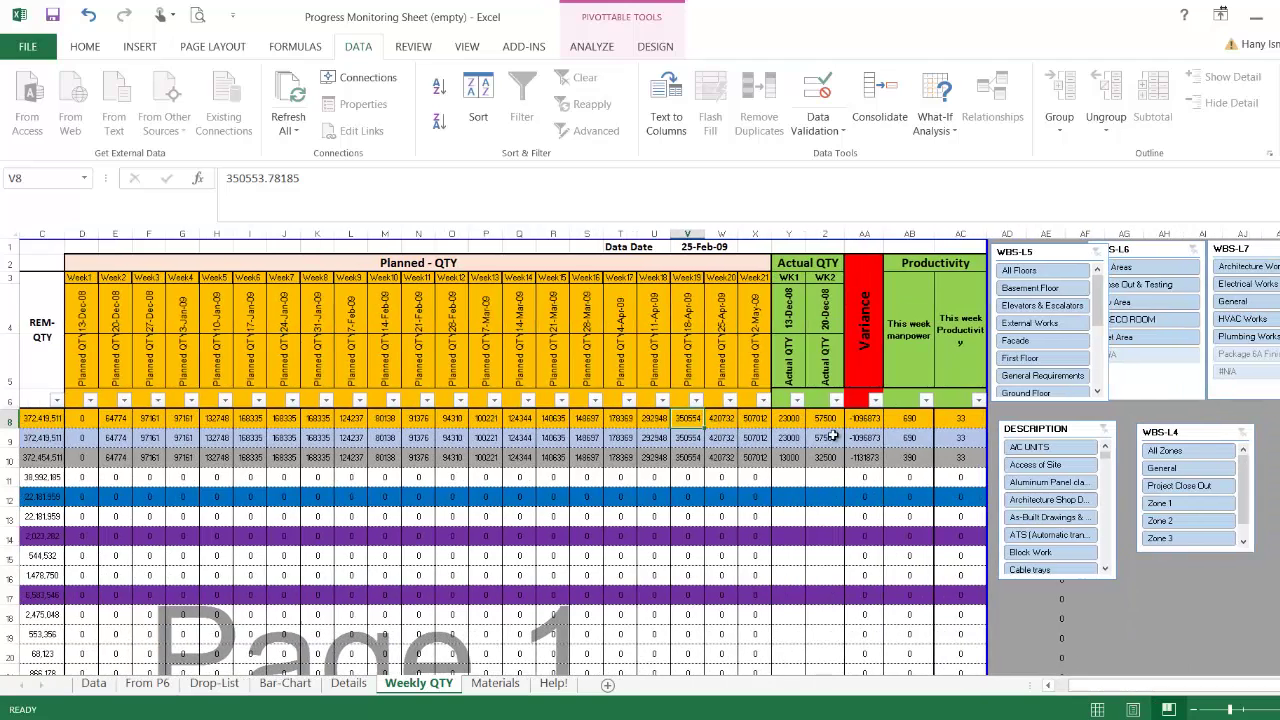
pyautogui.click(790, 232)
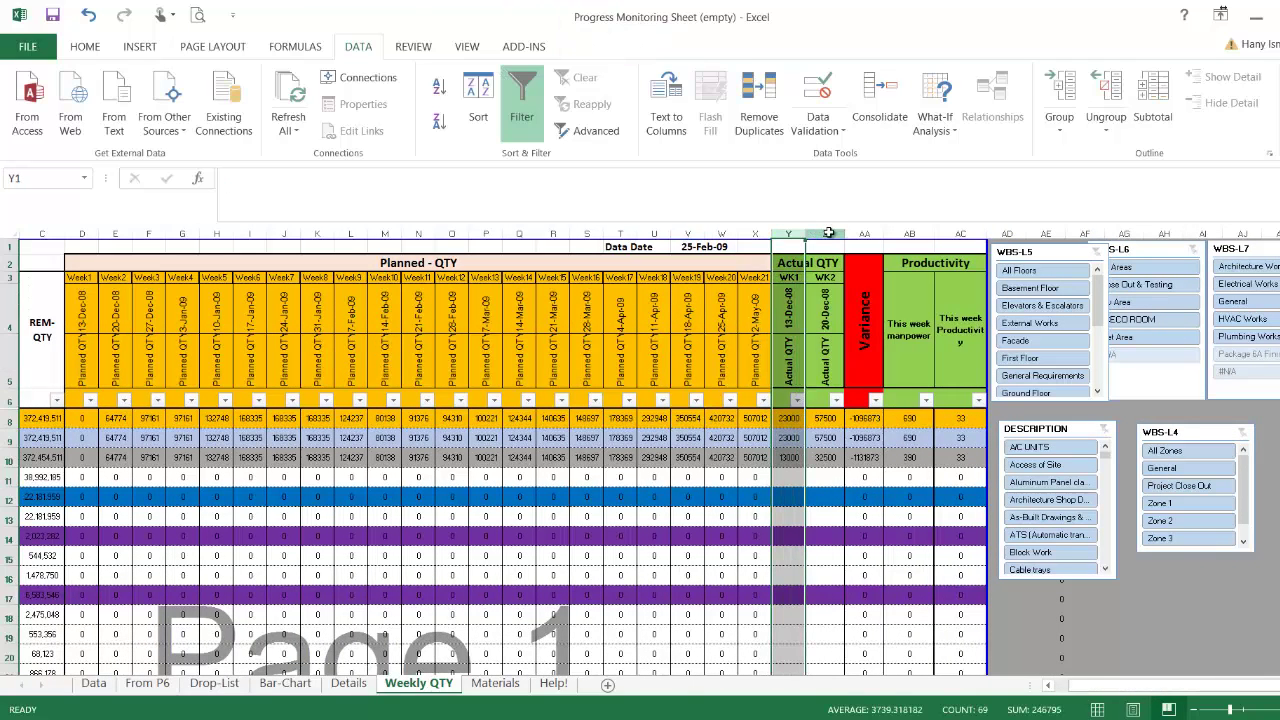
pyautogui.click(824, 234)
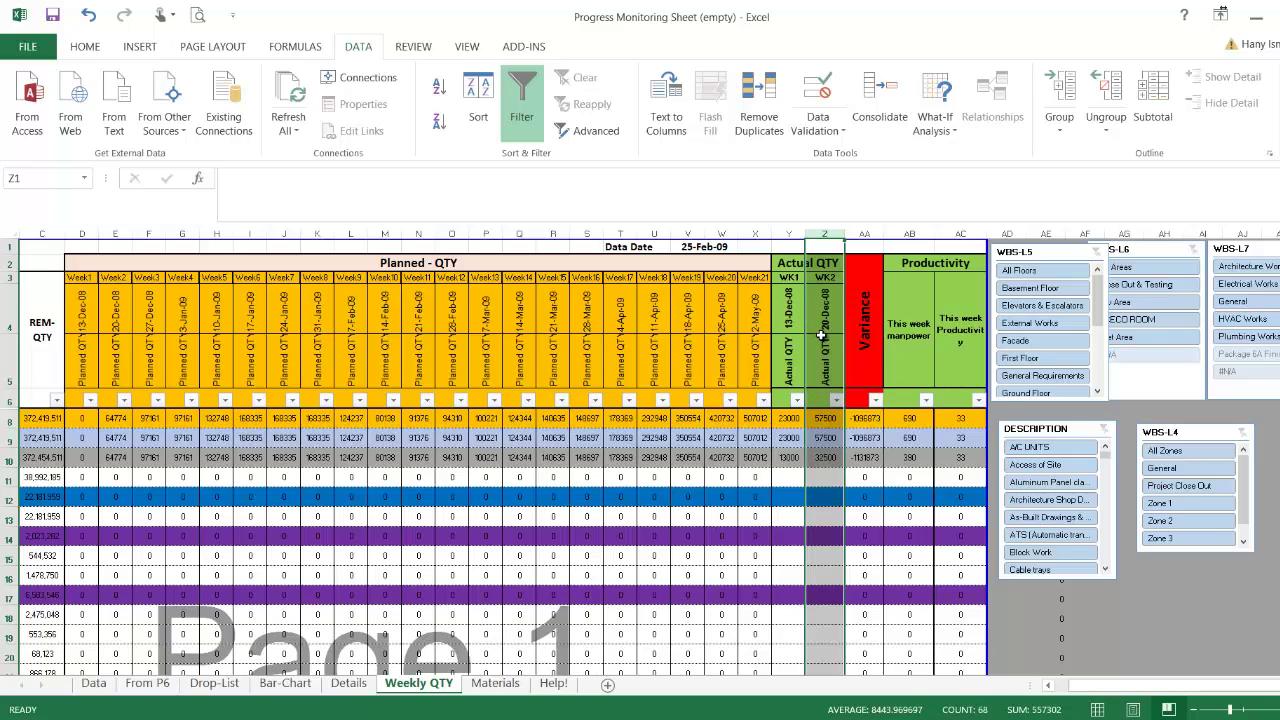
pyautogui.click(863, 233)
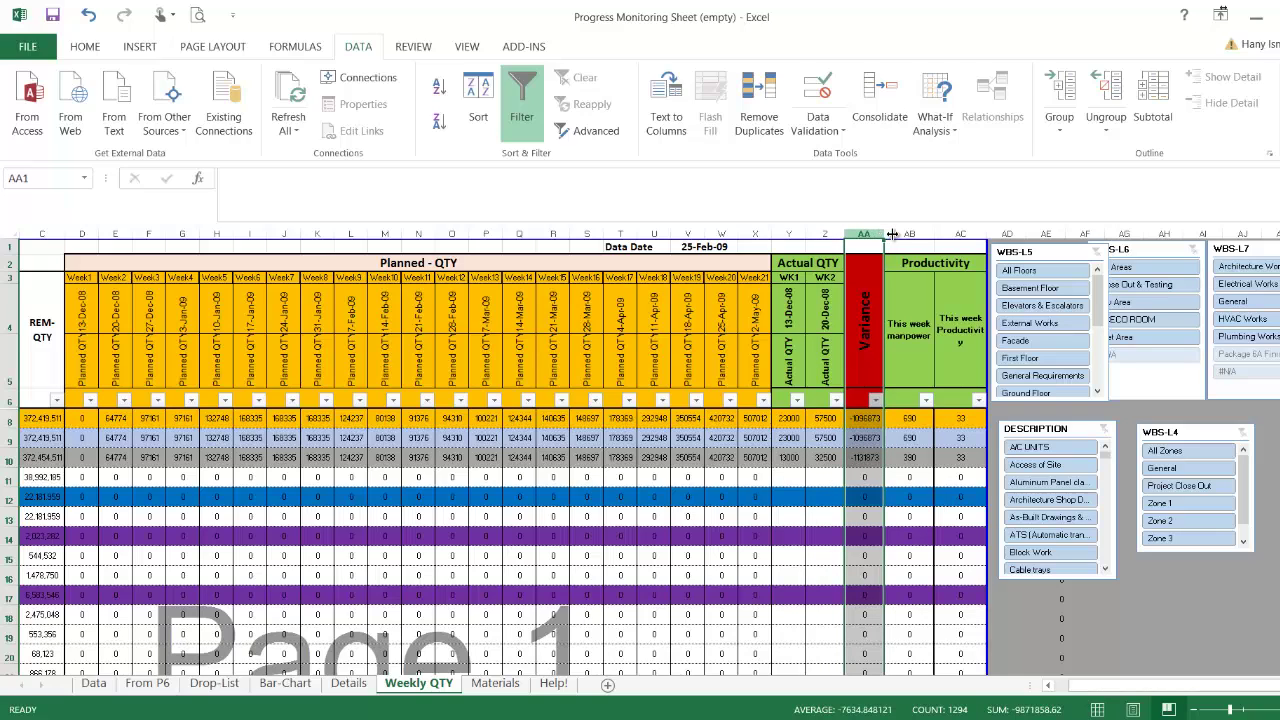
pyautogui.click(902, 233)
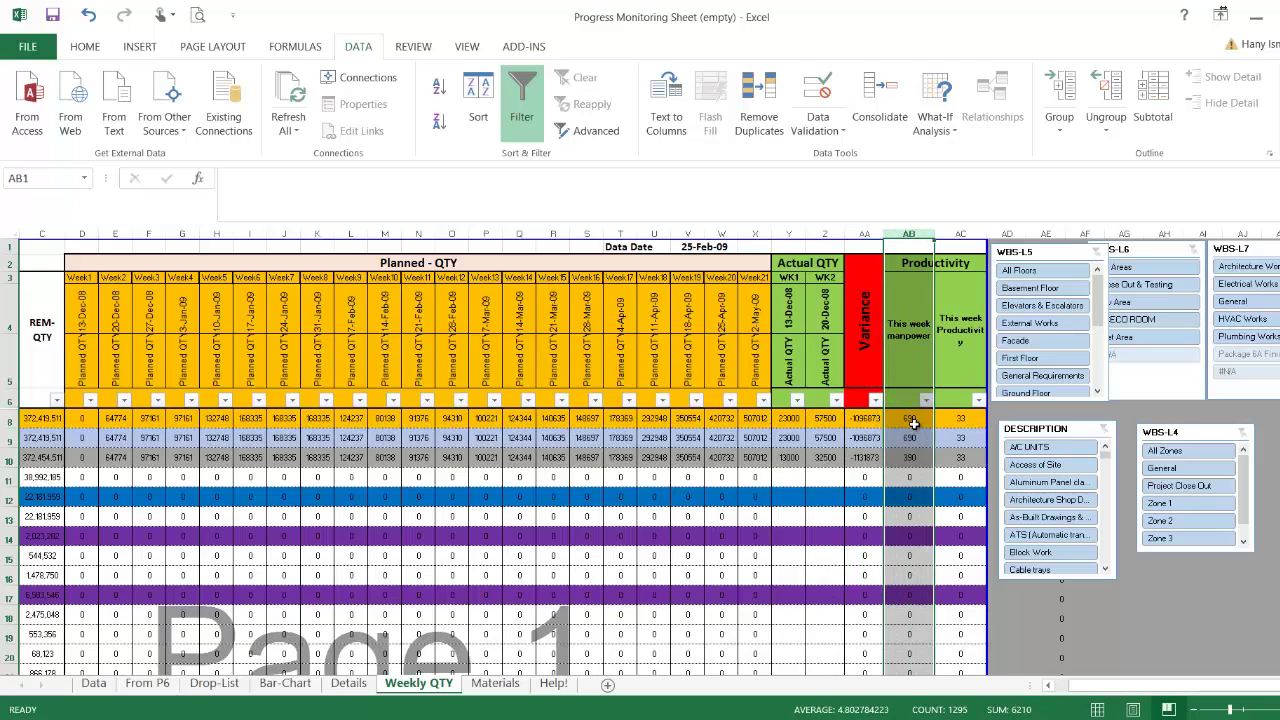
pyautogui.click(955, 234)
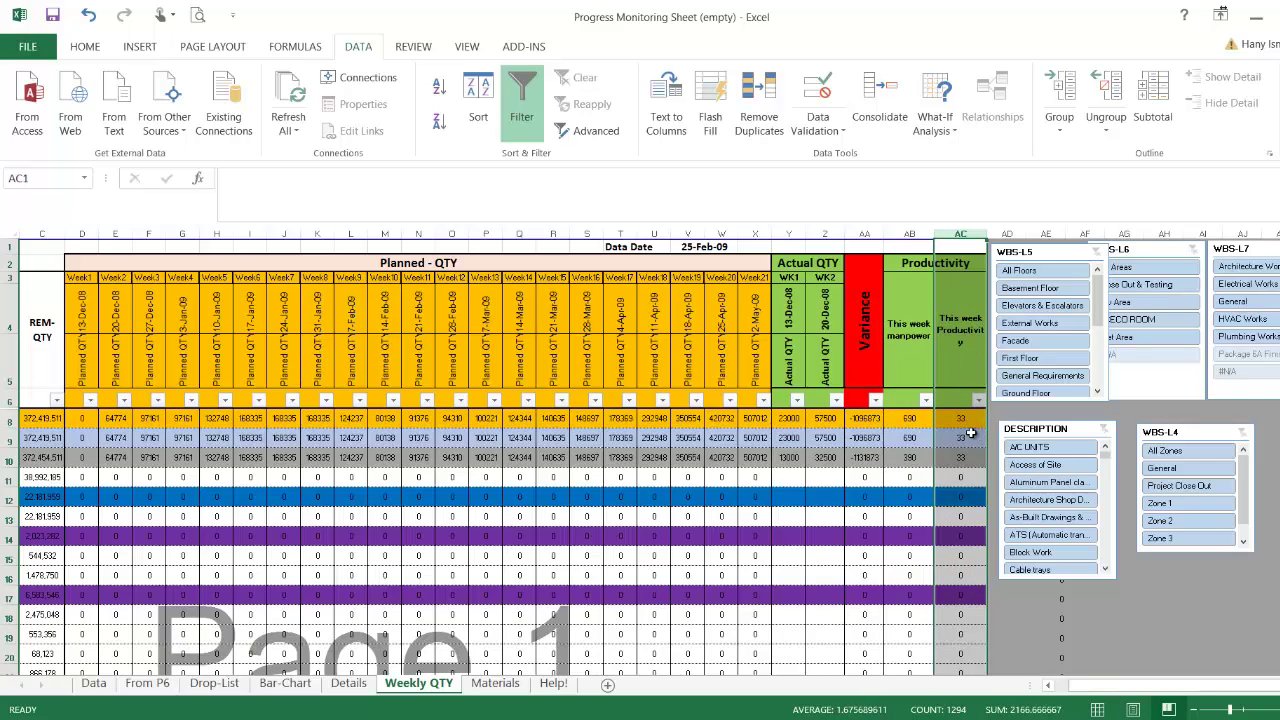
# - Switch the Weekly QTY sheet's WBS-L5 filter through All Floors, Elevators & Escalators and Facade to General Requirements
pyautogui.click(1043, 306)
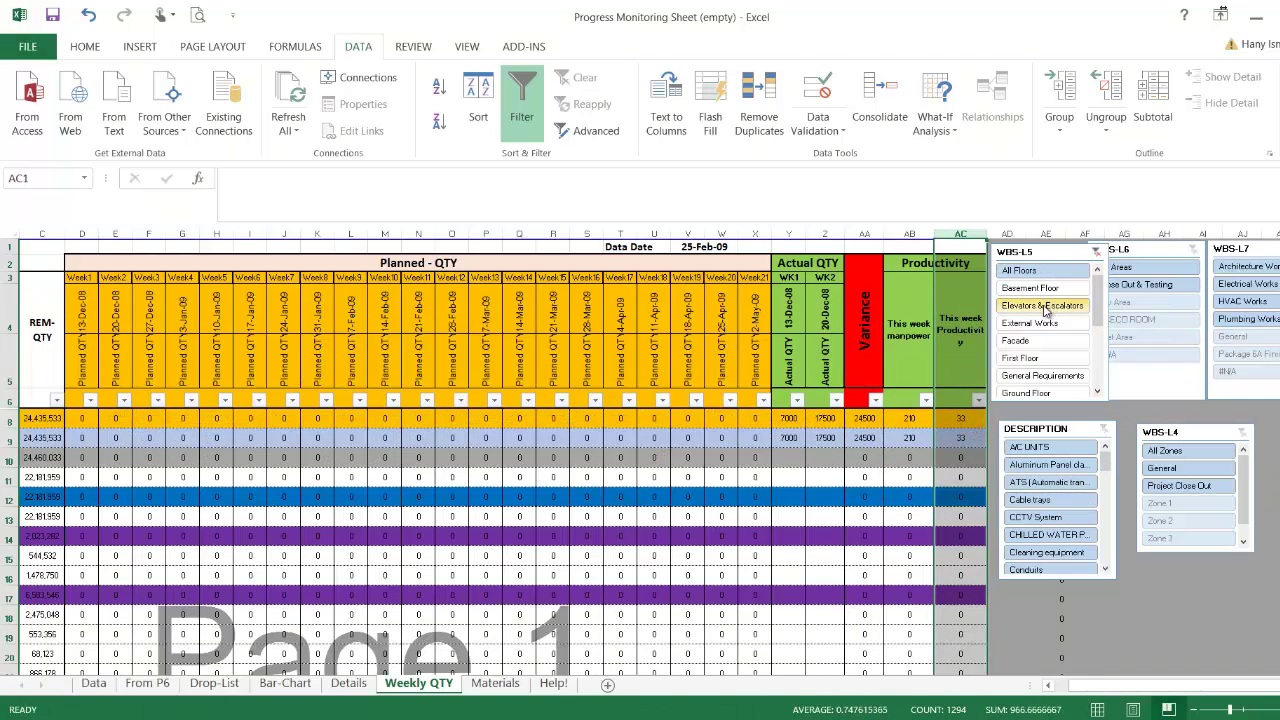
pyautogui.click(1035, 342)
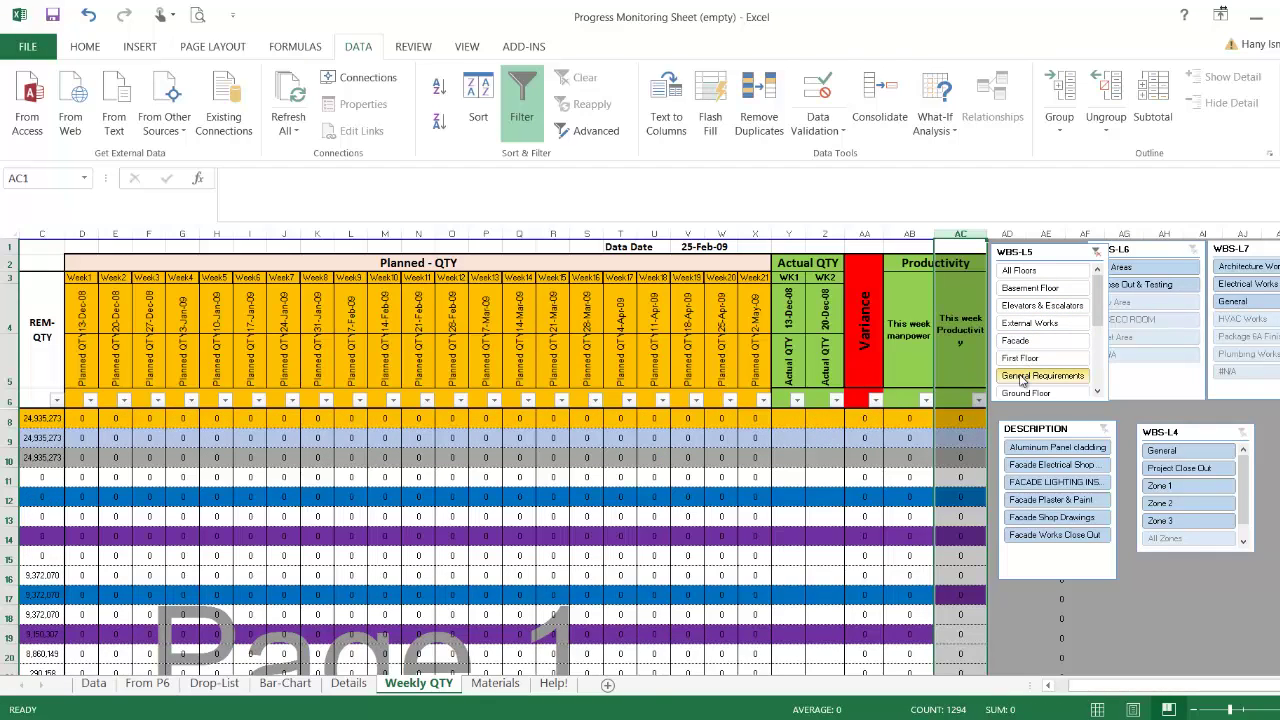
pyautogui.click(1022, 379)
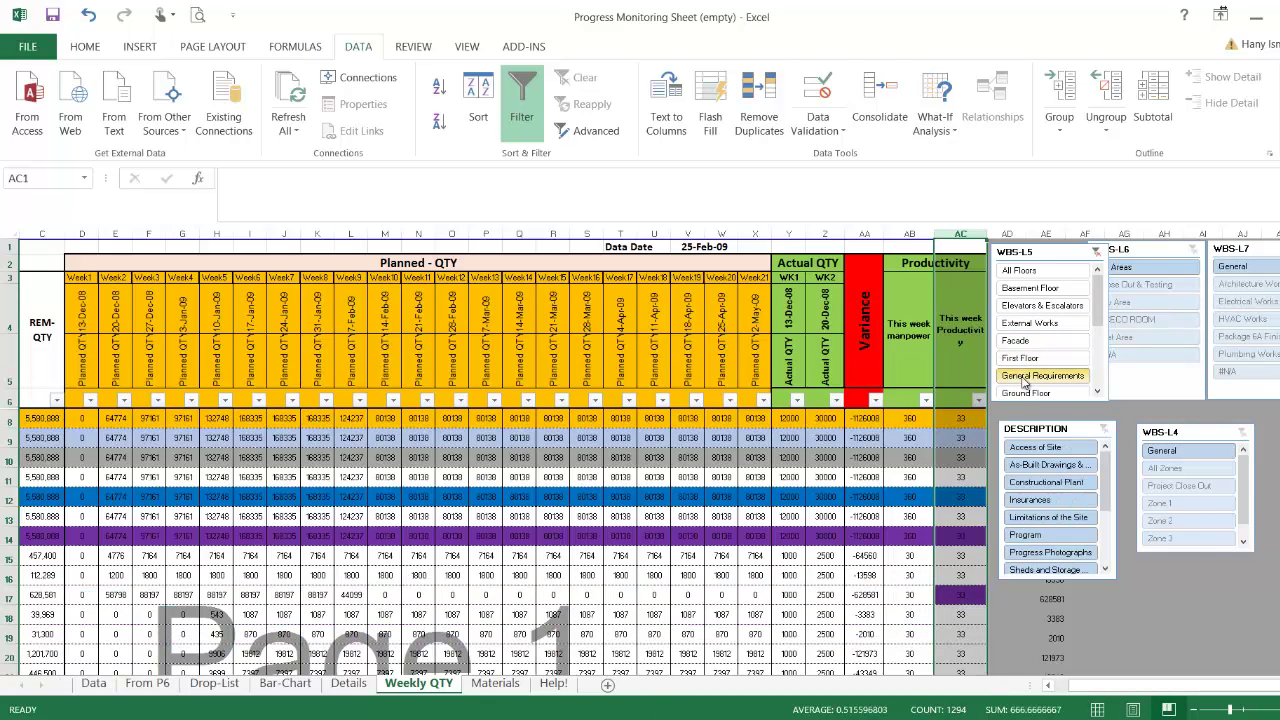